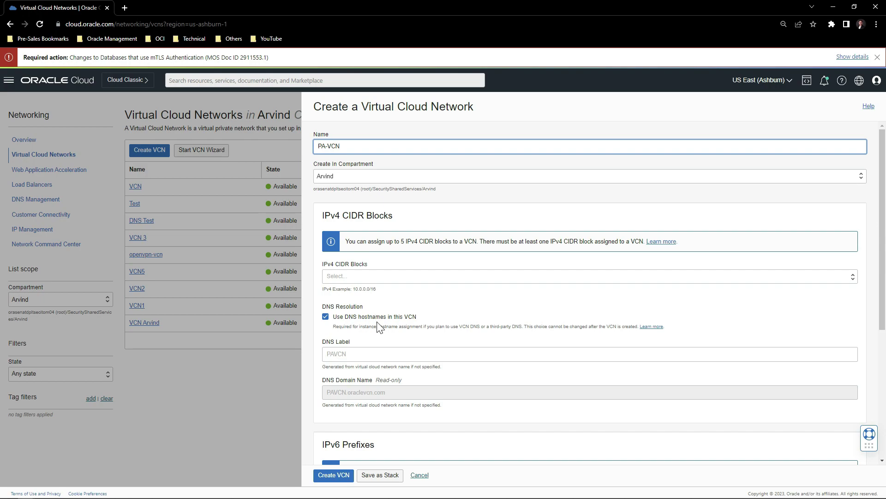
# Add the 10.0.0.0/16 CIDR block and create the PA-VCN virtual cloud network.
pyautogui.click(365, 277)
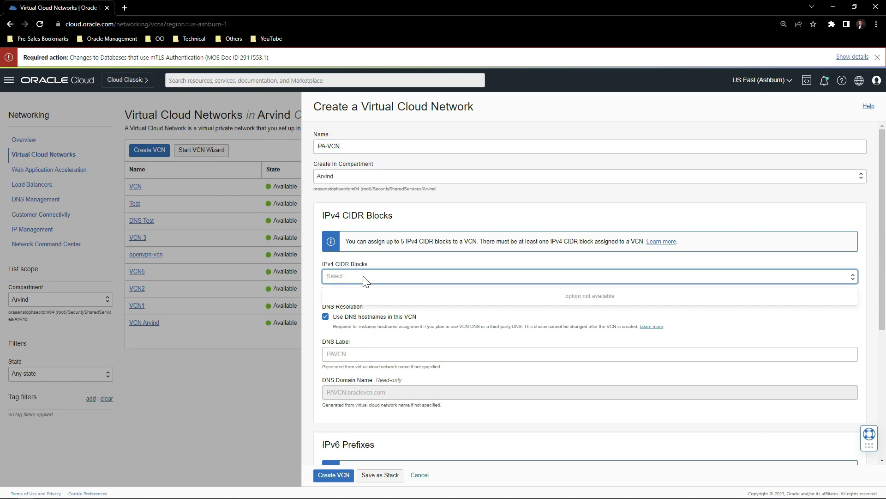
pyautogui.write('10.0.0.')
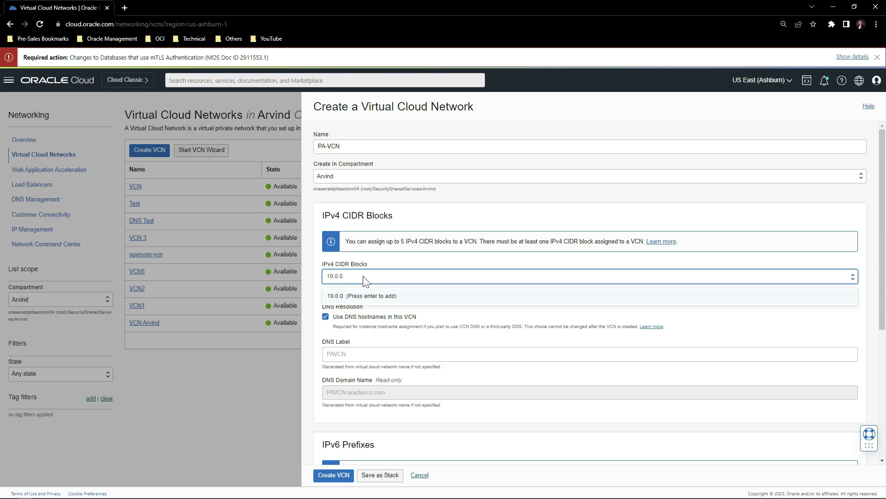
pyautogui.write('0/16')
pyautogui.press('Return')
pyautogui.scroll(-4, 396, 340)
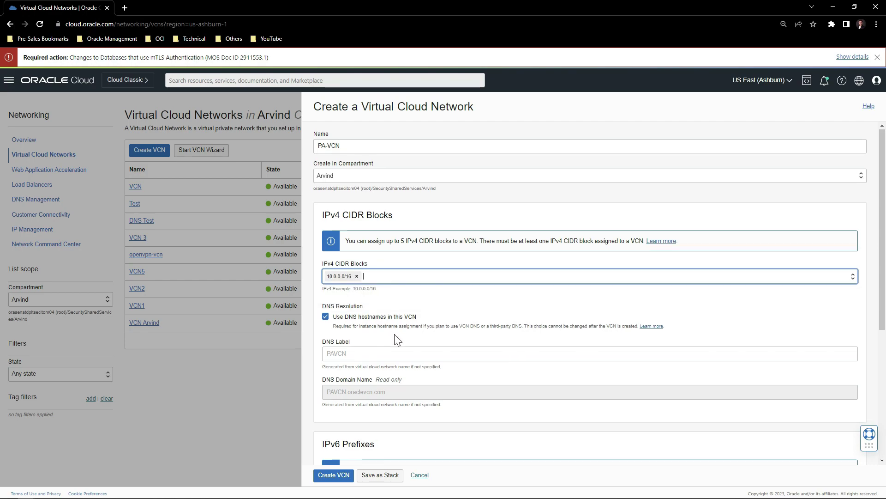
pyautogui.click(329, 477)
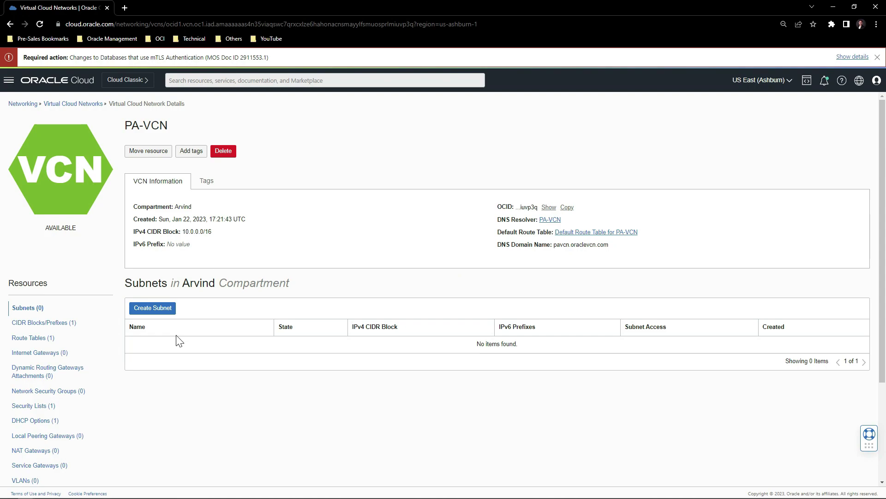
# Create the public subnet Management with address range 10.0.0.0/28.
pyautogui.click(158, 311)
pyautogui.write('Management')
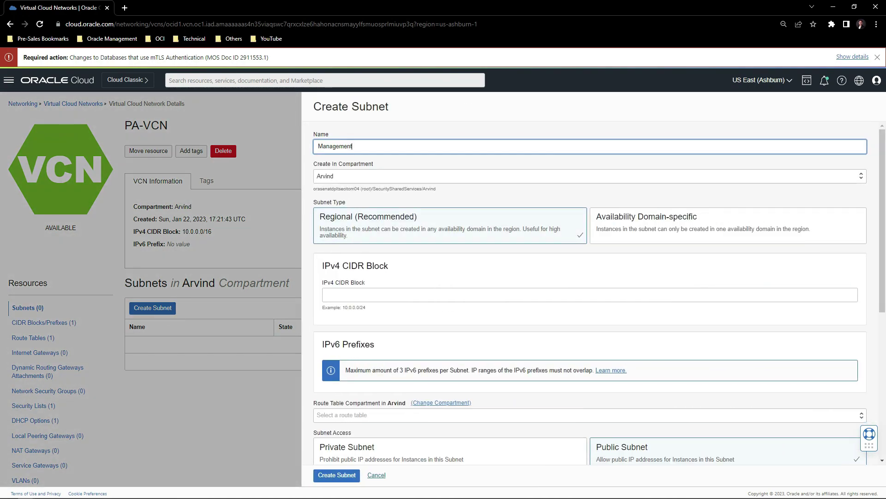
pyautogui.click(589, 294)
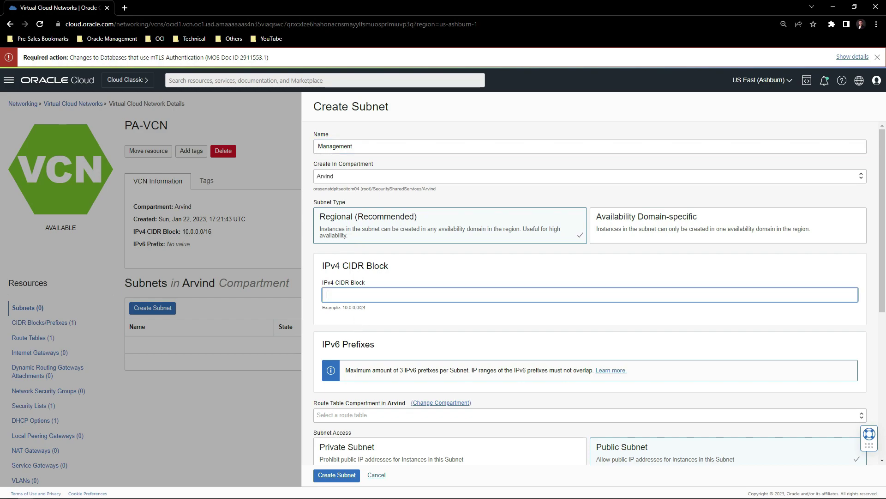
pyautogui.write('10.0.0.0/28')
pyautogui.scroll(-3, 623, 317)
pyautogui.click(627, 319)
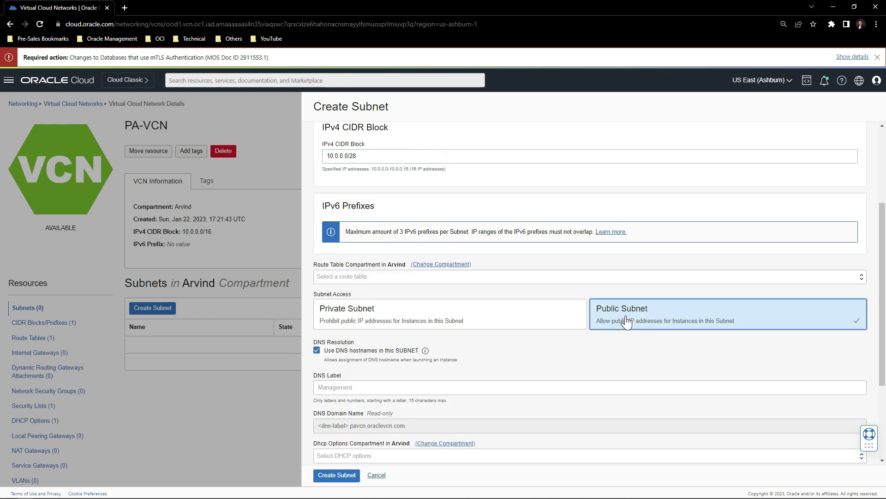
pyautogui.click(334, 476)
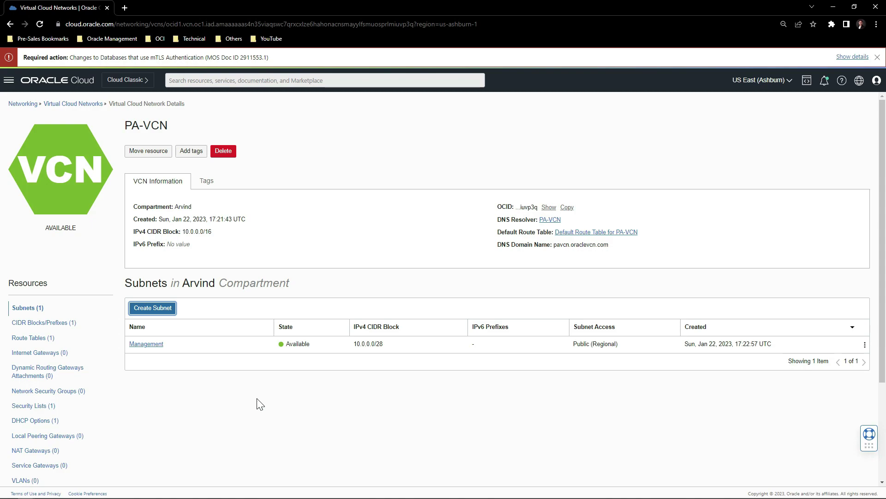
# Create the public subnet Untrust with address range 10.0.0.16/28.
pyautogui.click(162, 311)
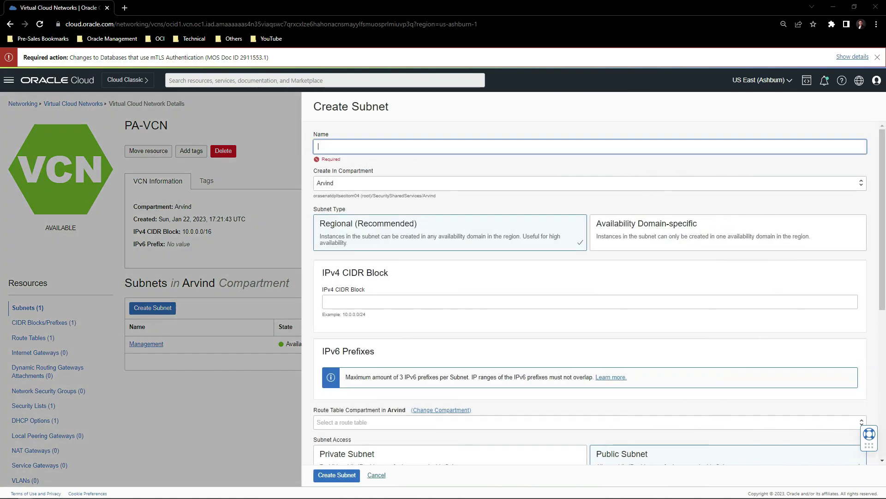
pyautogui.write('Untrust')
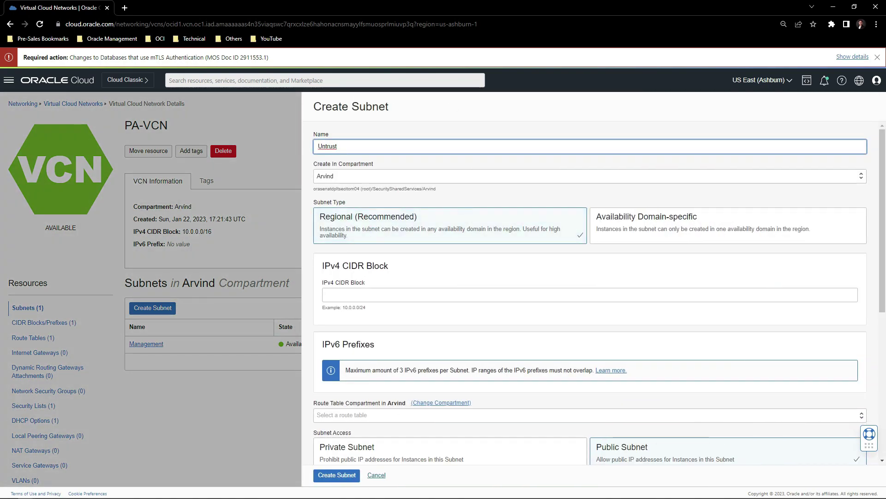
pyautogui.click(326, 294)
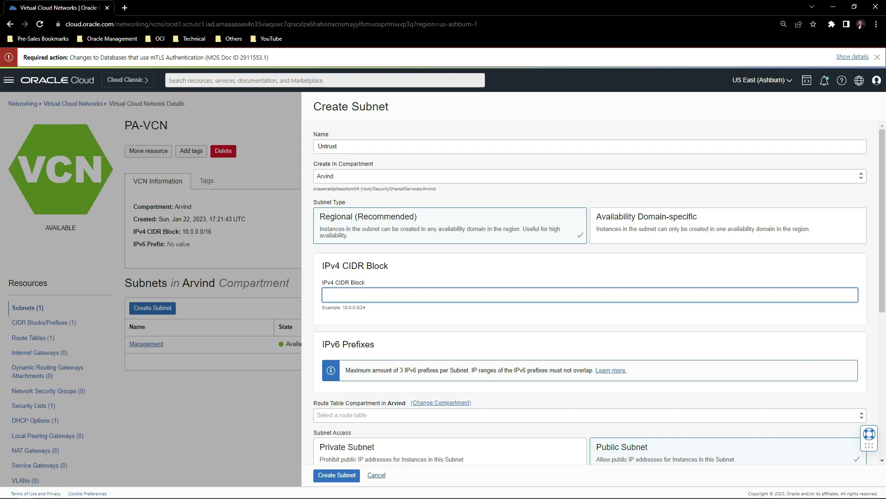
pyautogui.write('10.0.0.16/28')
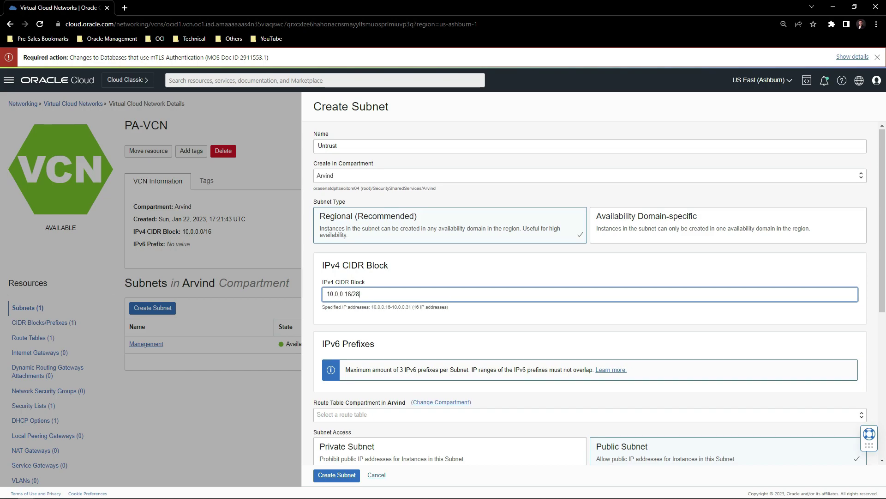
pyautogui.scroll(-3, 376, 297)
pyautogui.click(620, 326)
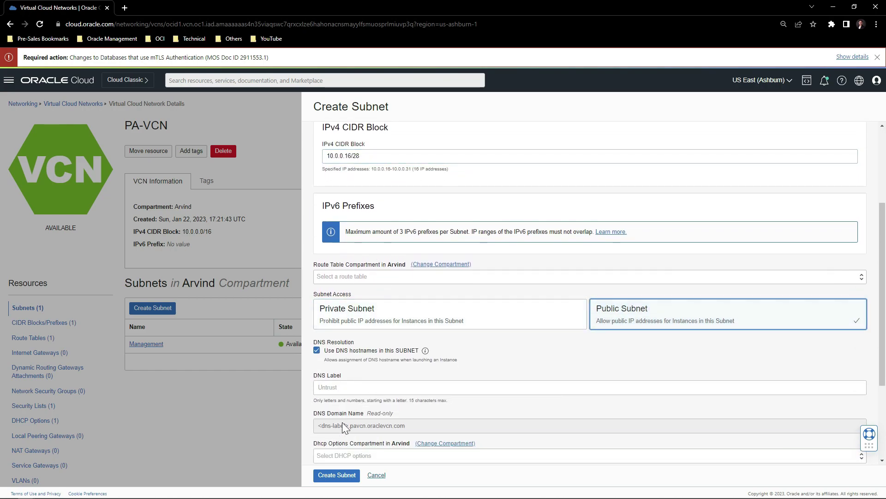
pyautogui.click(337, 477)
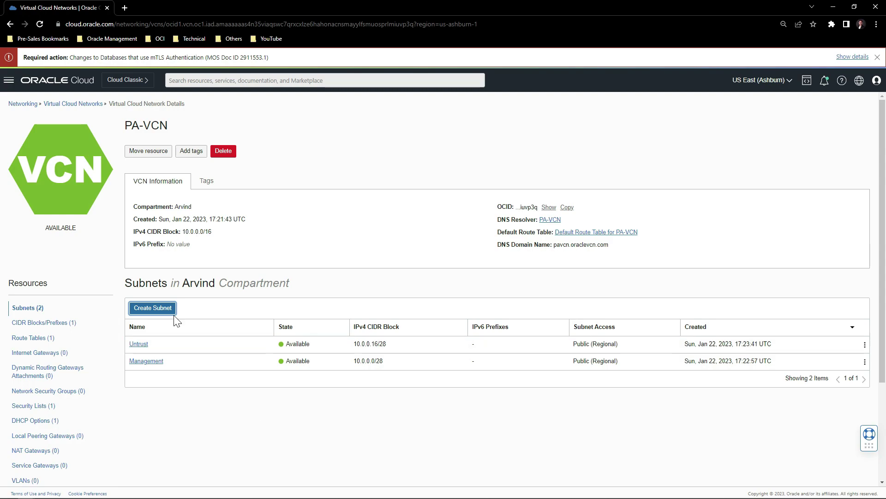
# Create the private subnet Trust with address range 10.0.0.32/28.
pyautogui.click(162, 310)
pyautogui.write('Trust')
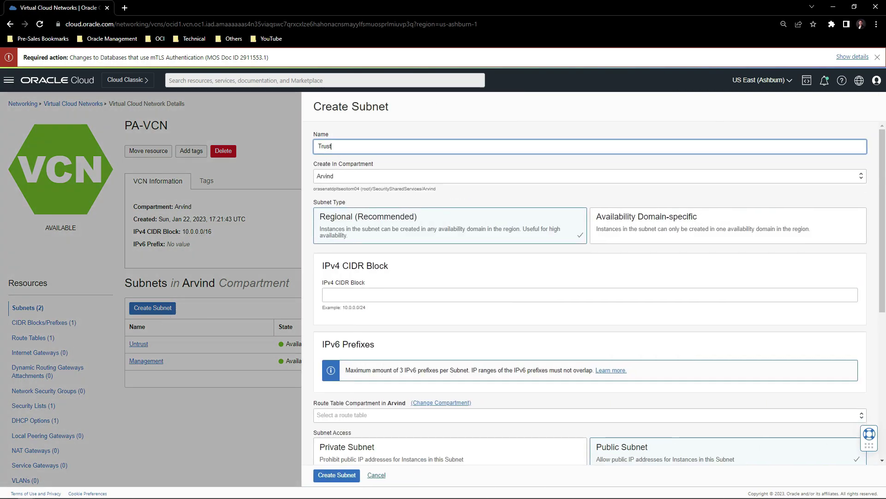
pyautogui.click(427, 295)
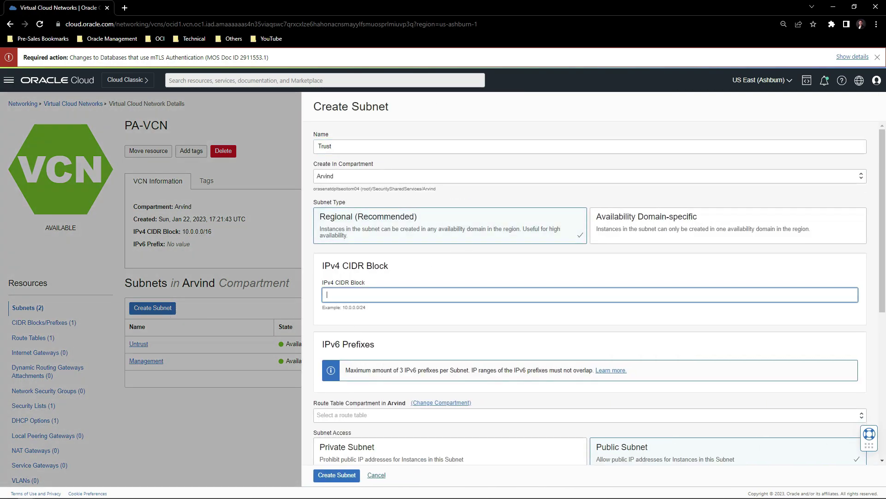
pyautogui.write('10.0.0.32/28')
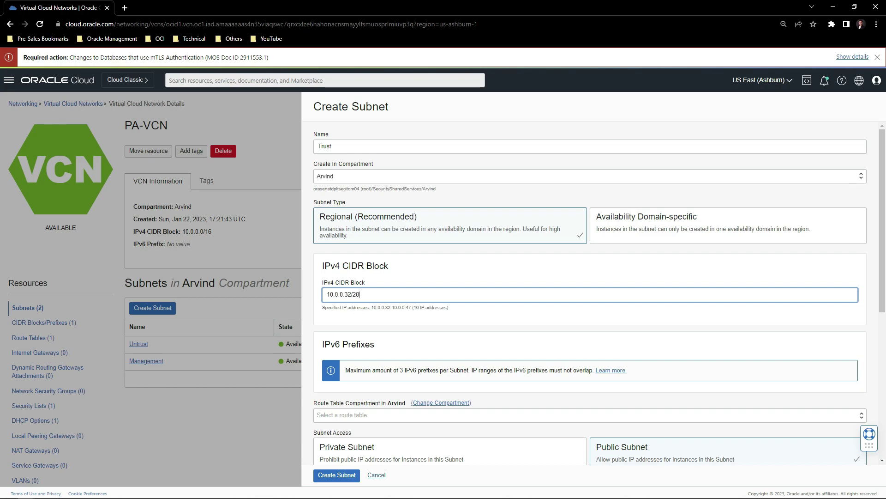
pyautogui.scroll(-3, 478, 285)
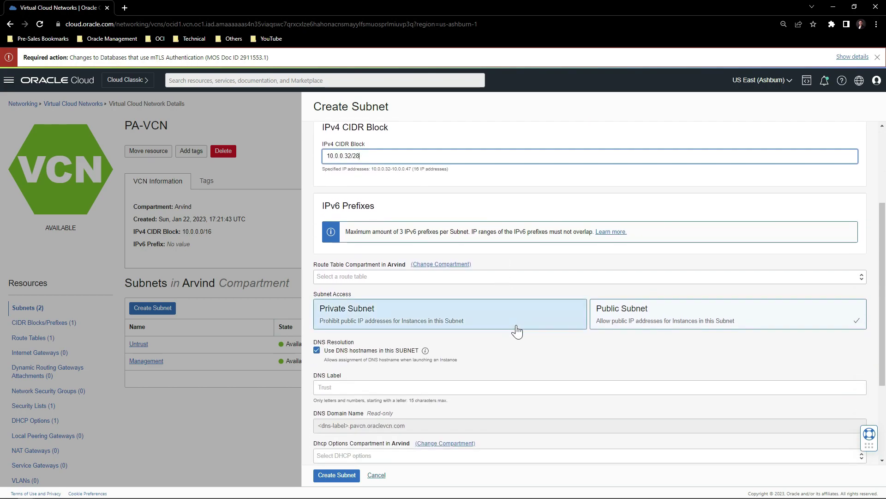
pyautogui.click(493, 323)
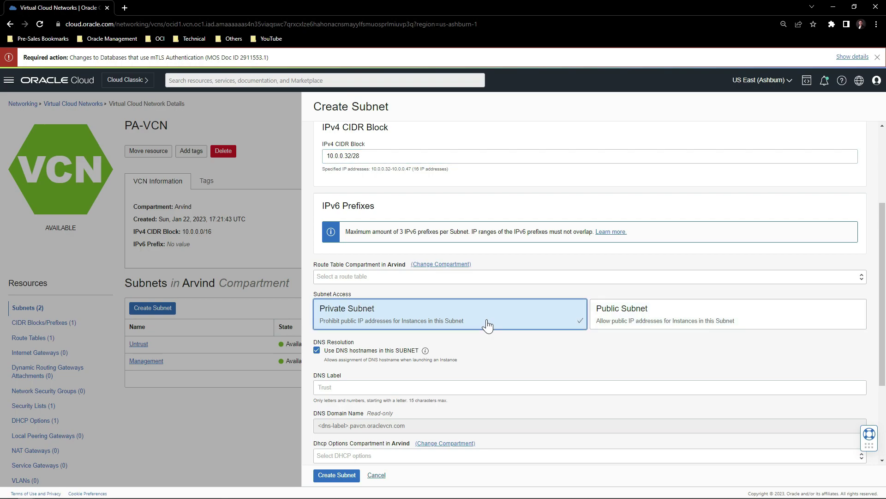
pyautogui.click(340, 475)
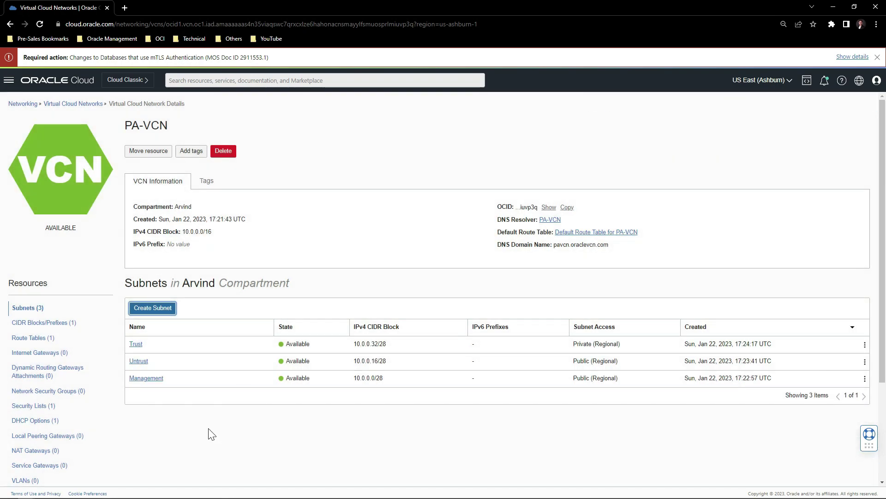
# Create the private subnet HA with address range 10.0.0.48/28.
pyautogui.click(152, 308)
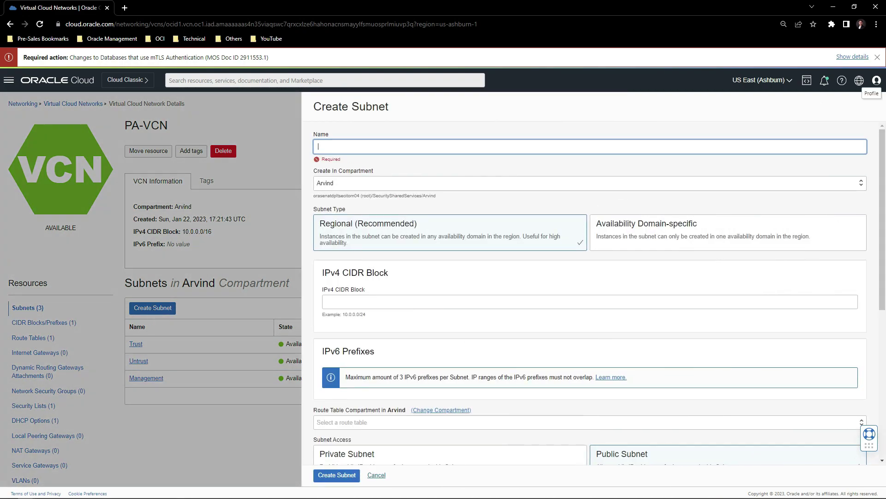
pyautogui.write('HA')
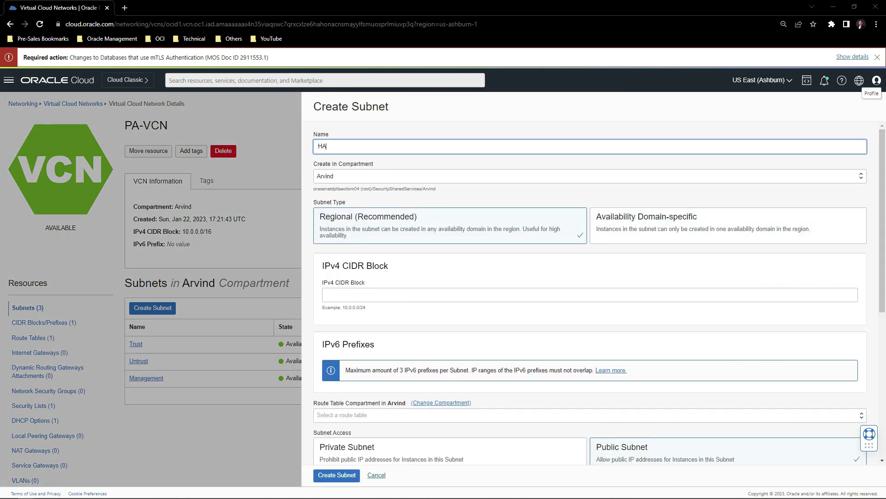
pyautogui.click(611, 296)
pyautogui.write('10.0.0.48/28')
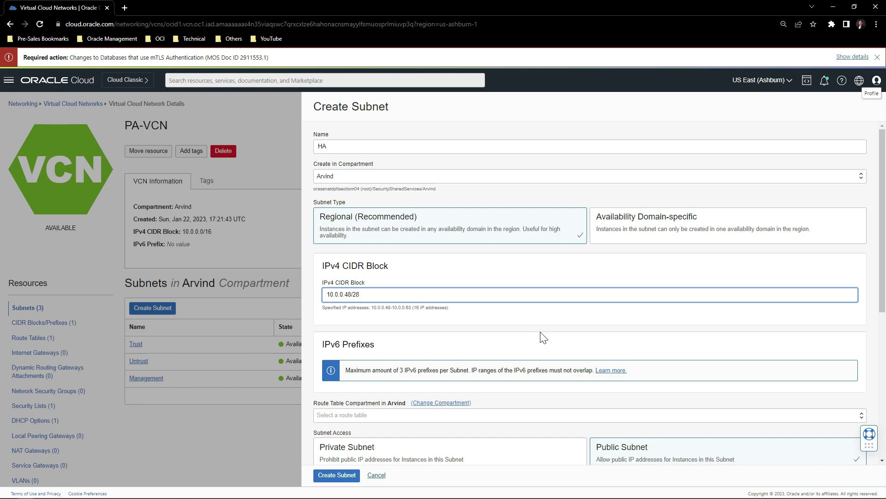
pyautogui.scroll(-3, 541, 336)
pyautogui.click(473, 318)
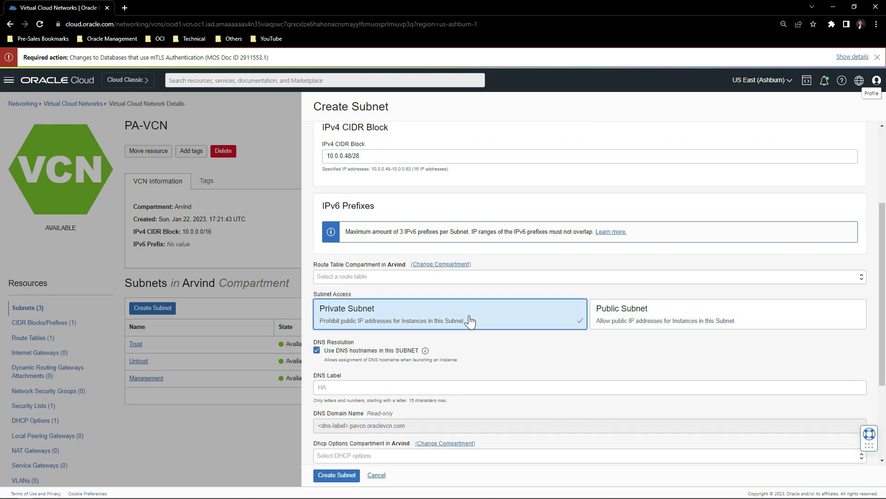
pyautogui.click(329, 476)
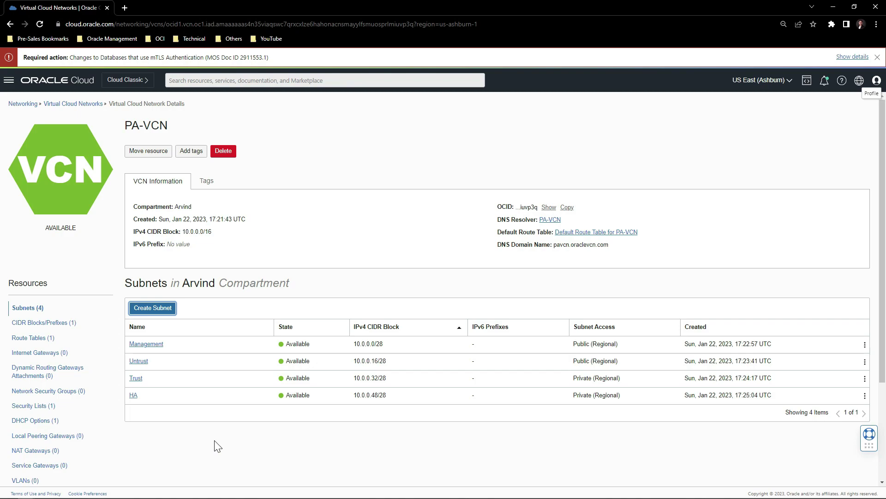
# Create an internet gateway named IG in PA-VCN.
pyautogui.click(41, 352)
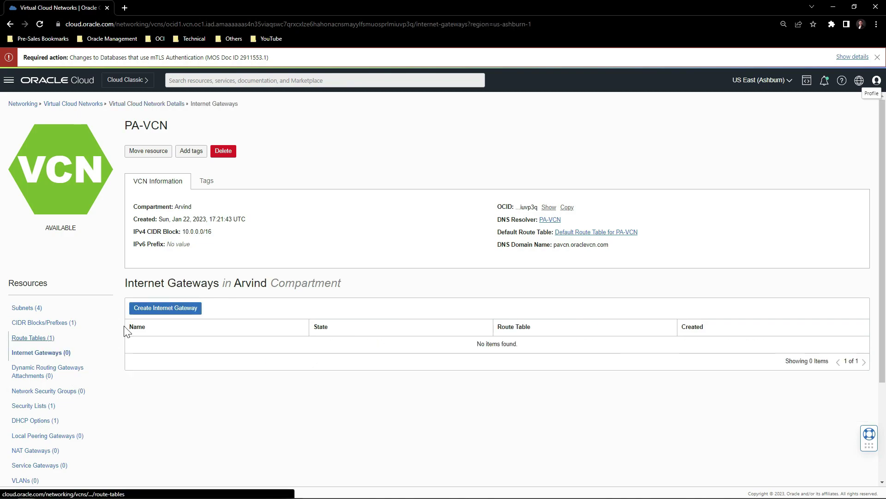
pyautogui.click(149, 311)
pyautogui.write('IG')
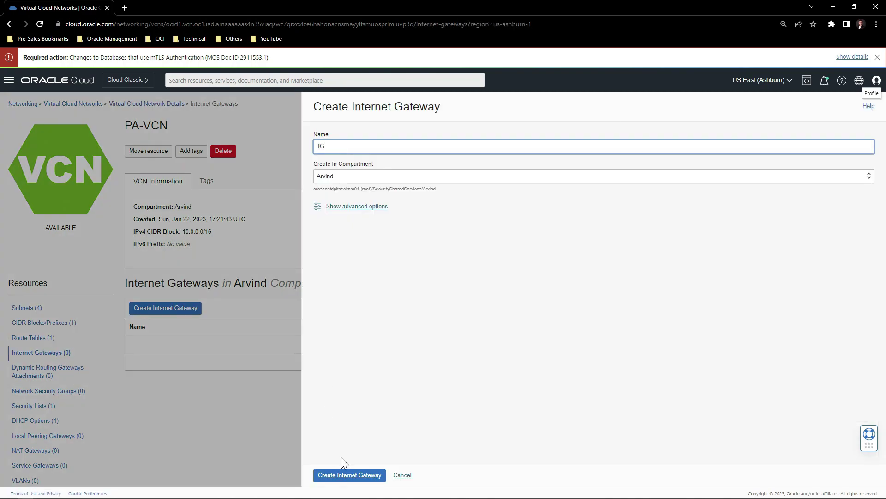
pyautogui.click(347, 476)
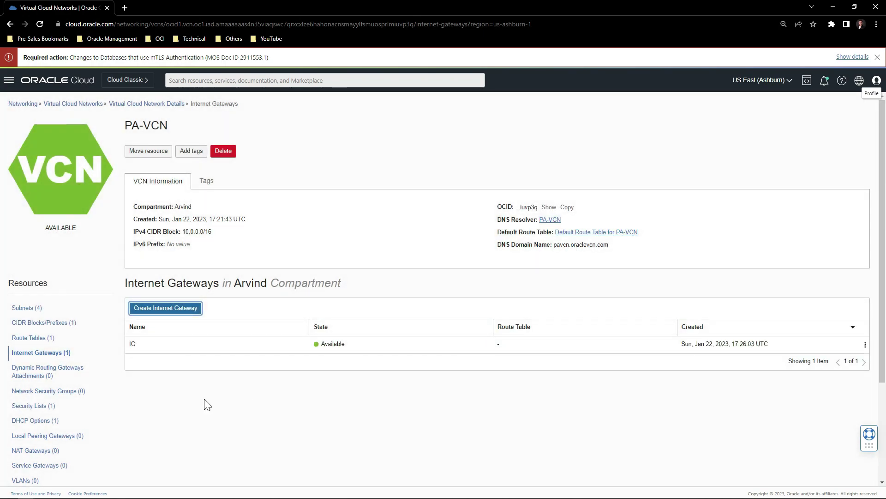
# Create route table PublicRT with one rule sending 0.0.0.0/0 to the IG internet gateway.
pyautogui.click(39, 339)
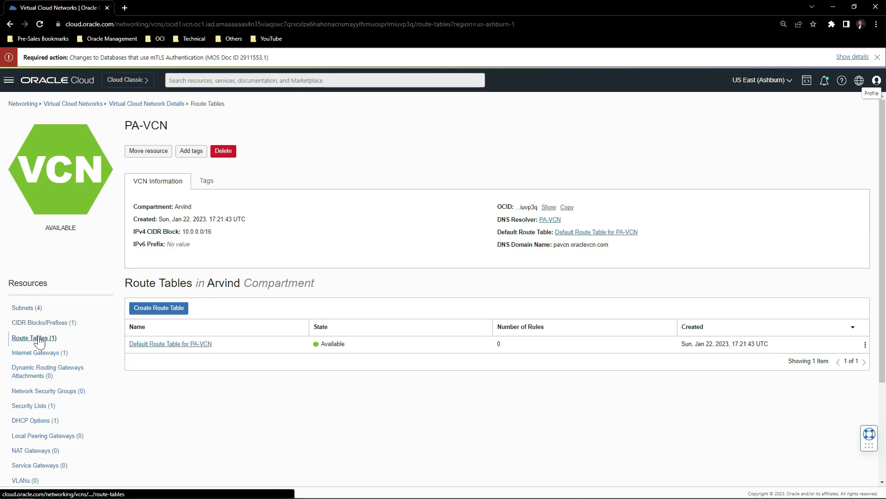
pyautogui.click(138, 309)
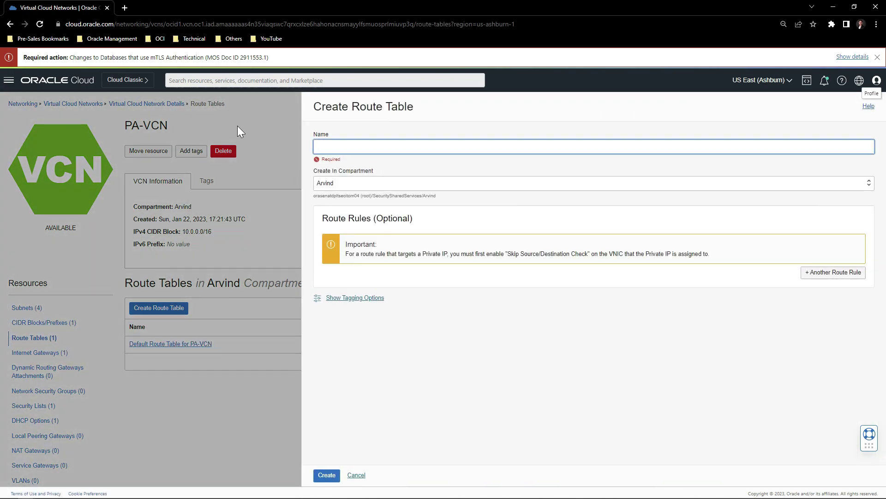
pyautogui.write('PublicR')
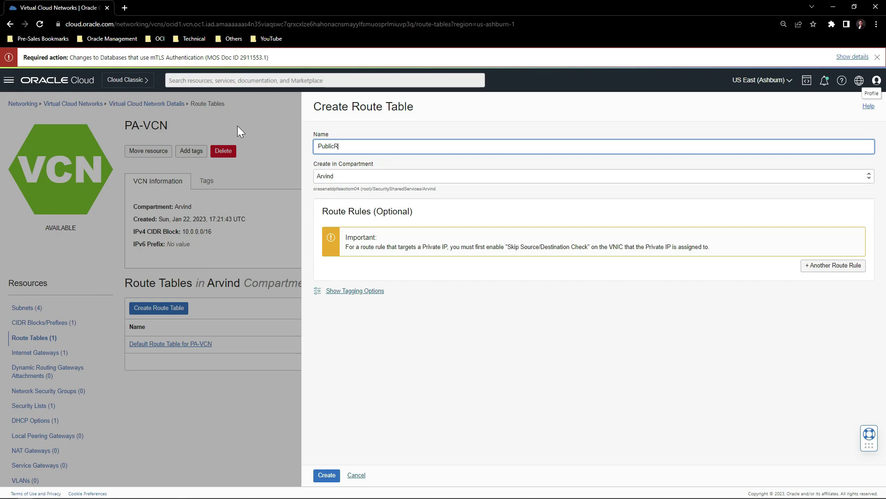
pyautogui.write('T')
pyautogui.click(830, 271)
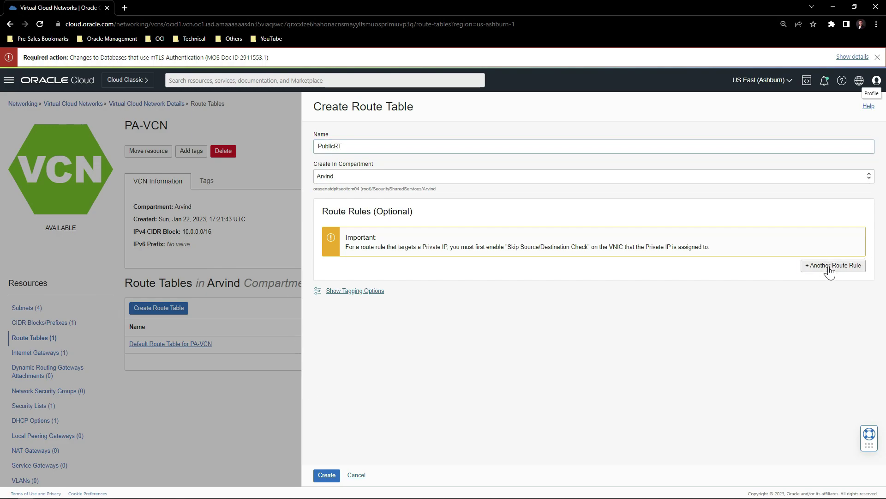
pyautogui.click(388, 277)
pyautogui.click(355, 304)
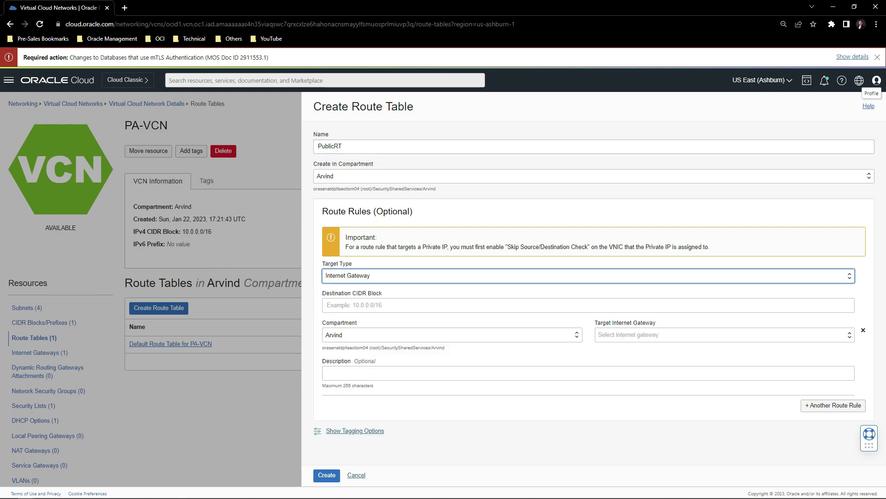
pyautogui.click(620, 334)
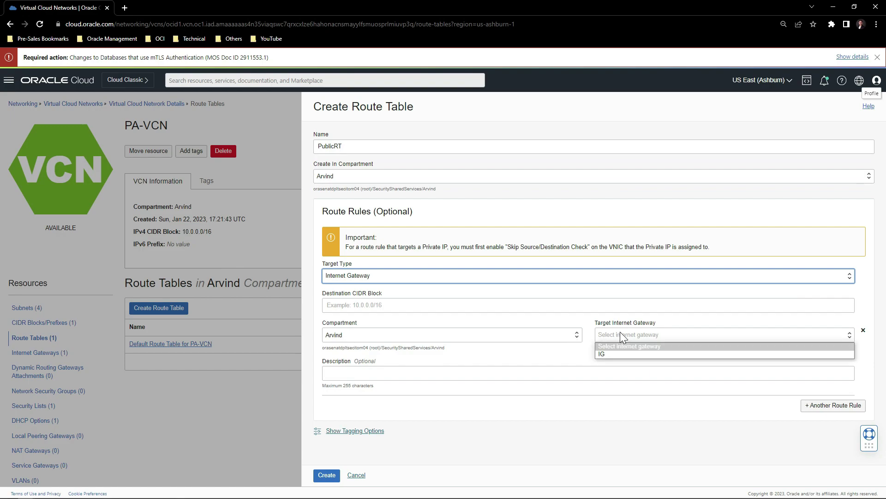
pyautogui.click(606, 354)
pyautogui.click(355, 305)
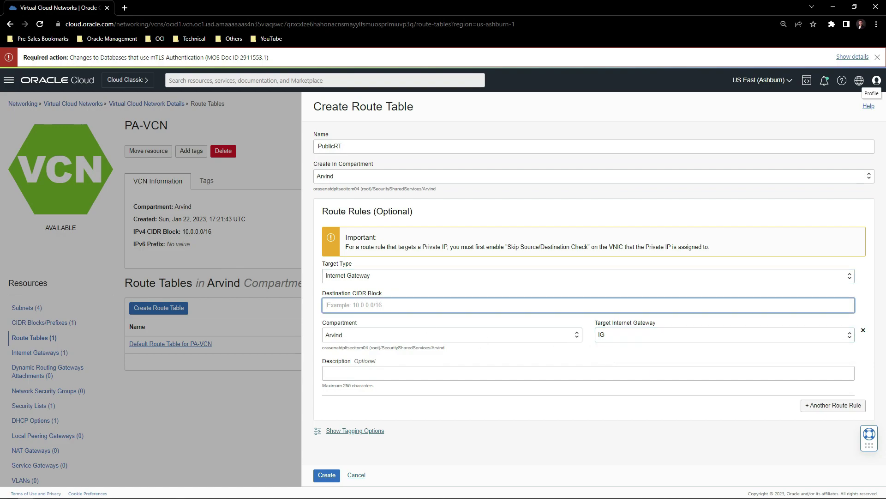
pyautogui.write('0.0.0.0/')
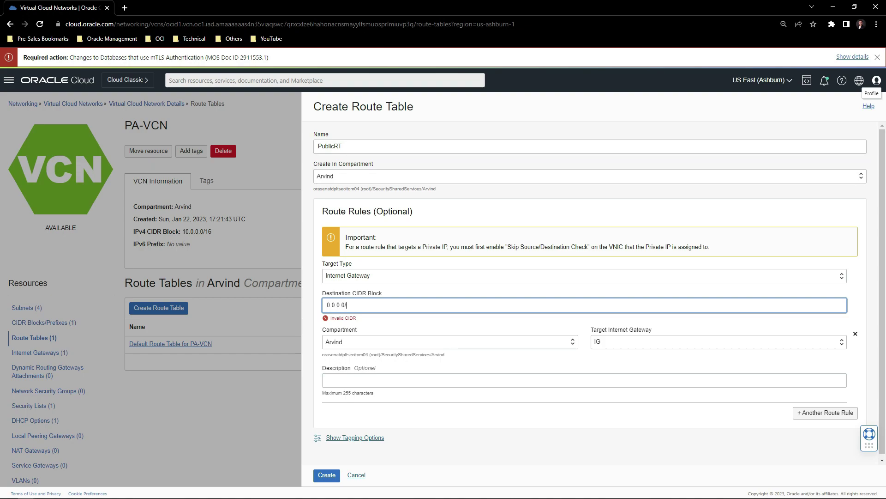
pyautogui.write('0')
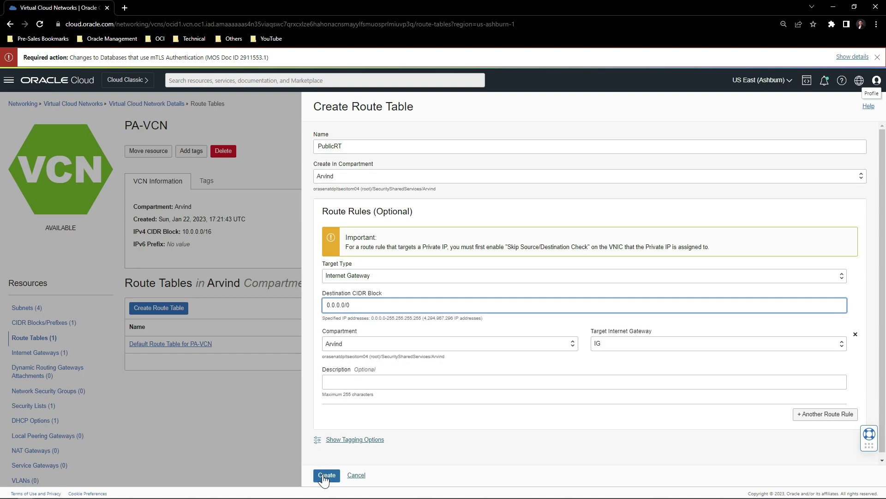
pyautogui.click(327, 474)
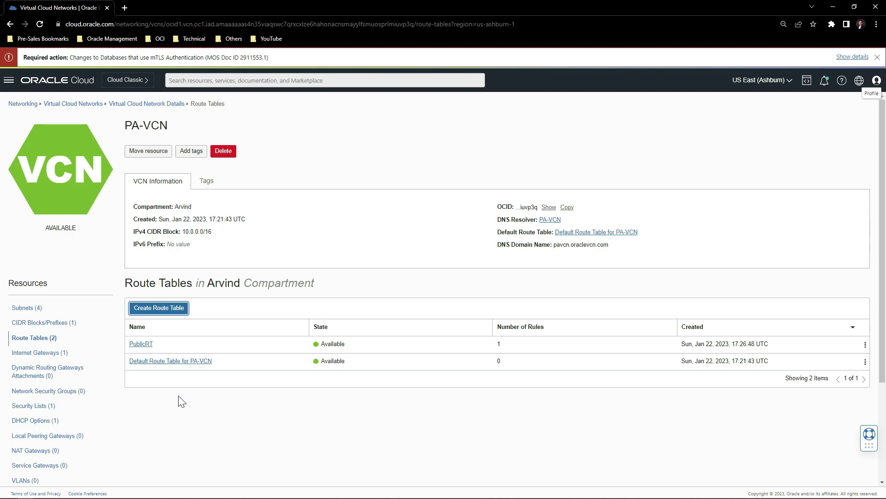
pyautogui.click(33, 309)
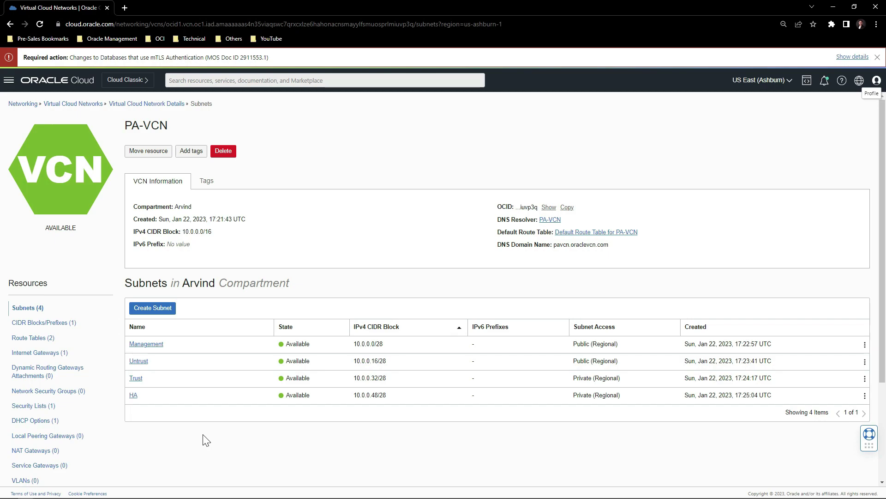
# Attach the PublicRT route table to the Management subnet.
pyautogui.click(146, 344)
pyautogui.click(135, 150)
pyautogui.click(355, 285)
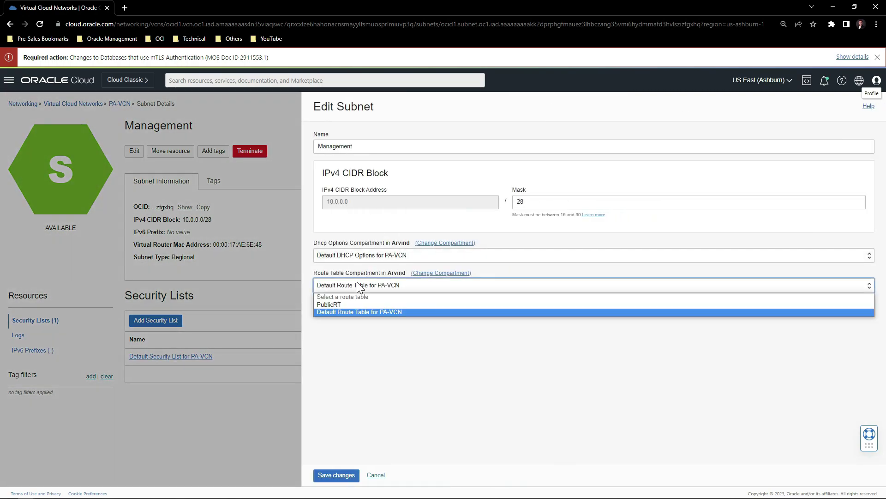
pyautogui.click(336, 302)
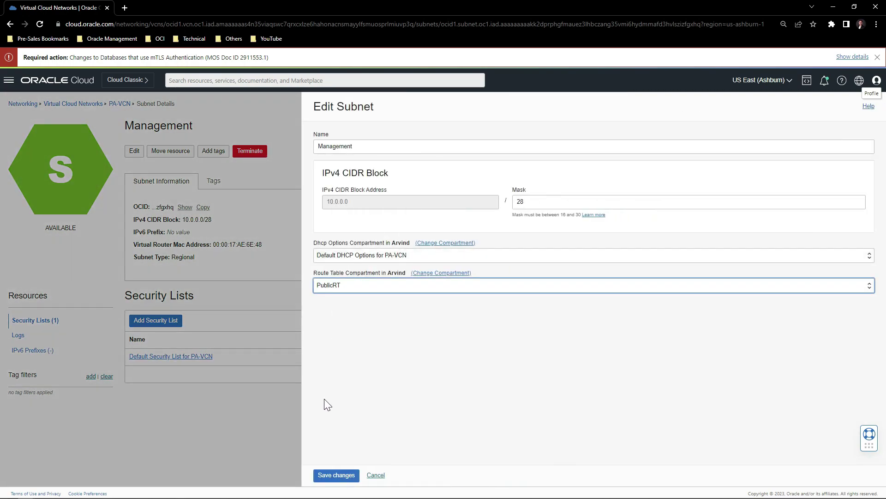
pyautogui.click(336, 475)
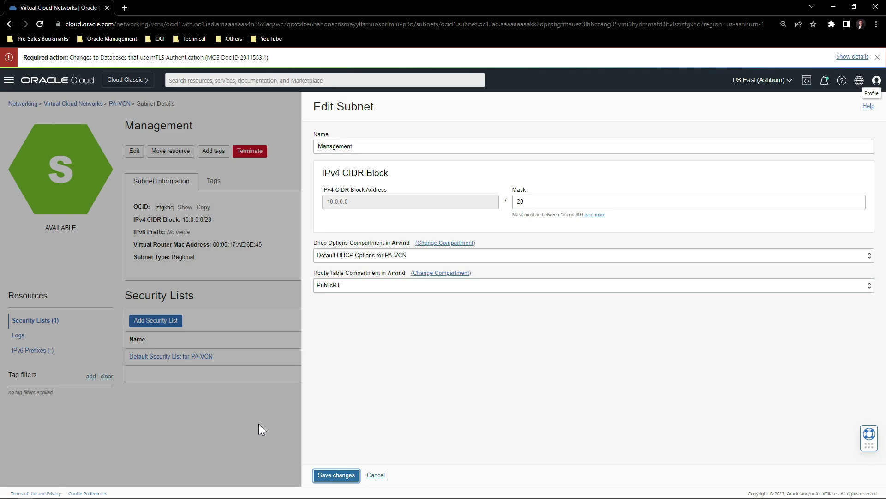
pyautogui.hotkey('alt', 'Left')
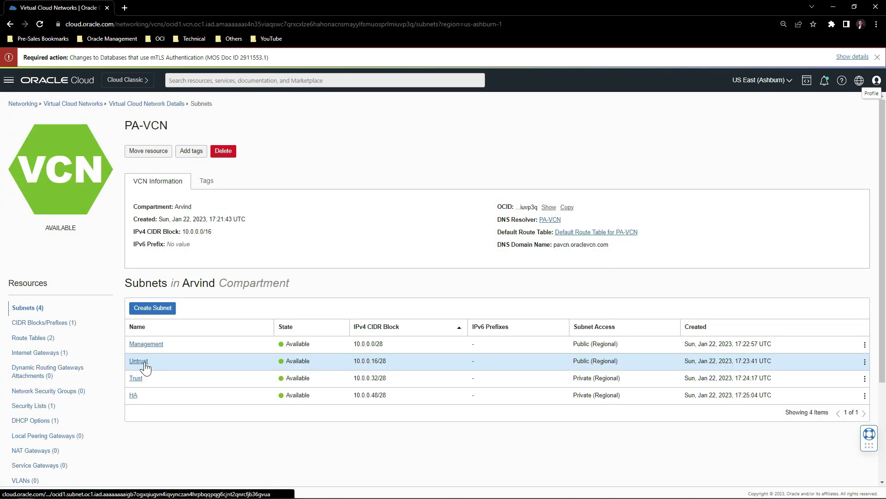
# Attach PublicRT to the Untrust subnet, then view PA-VCN's security lists.
pyautogui.click(145, 366)
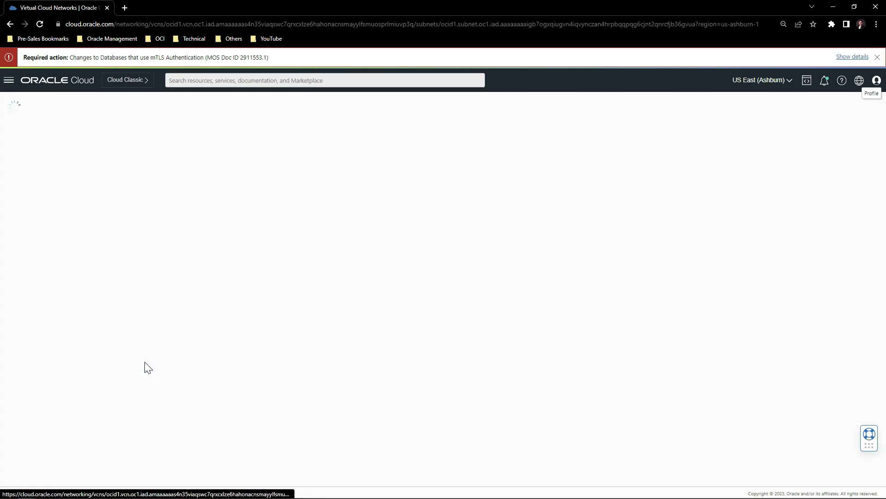
pyautogui.click(134, 150)
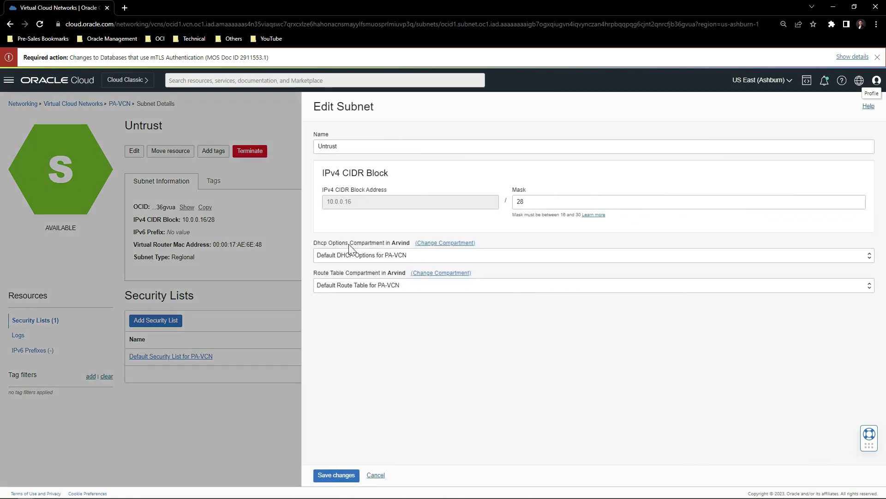
pyautogui.click(364, 287)
pyautogui.click(351, 316)
pyautogui.click(337, 475)
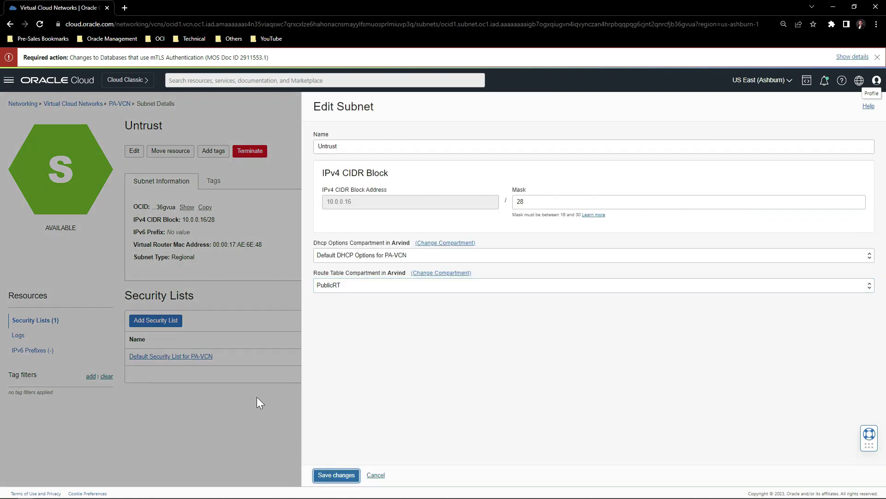
pyautogui.hotkey('alt', 'Left')
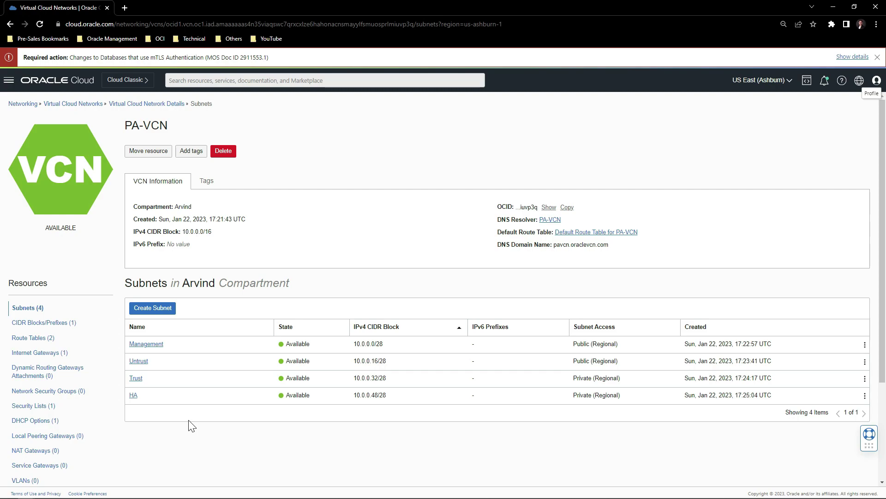
pyautogui.click(46, 409)
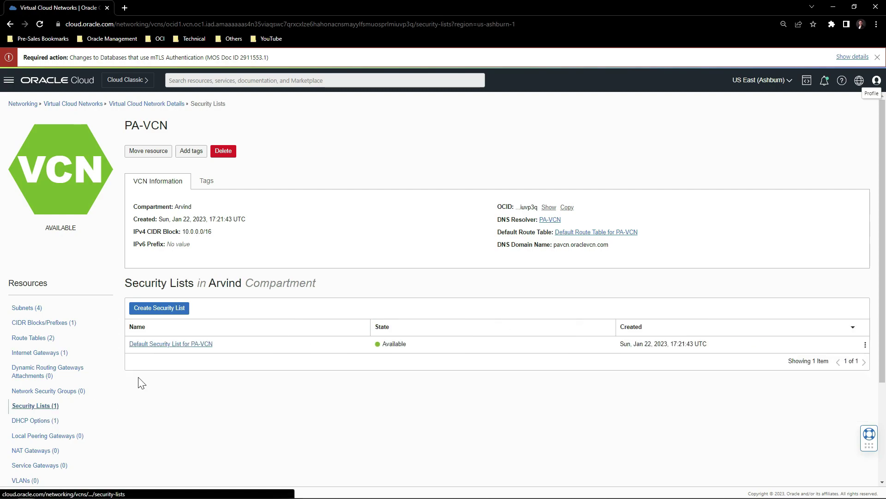
# Add an ingress rule to the Default Security List allowing all protocols from 0.0.0.0/0.
pyautogui.click(188, 345)
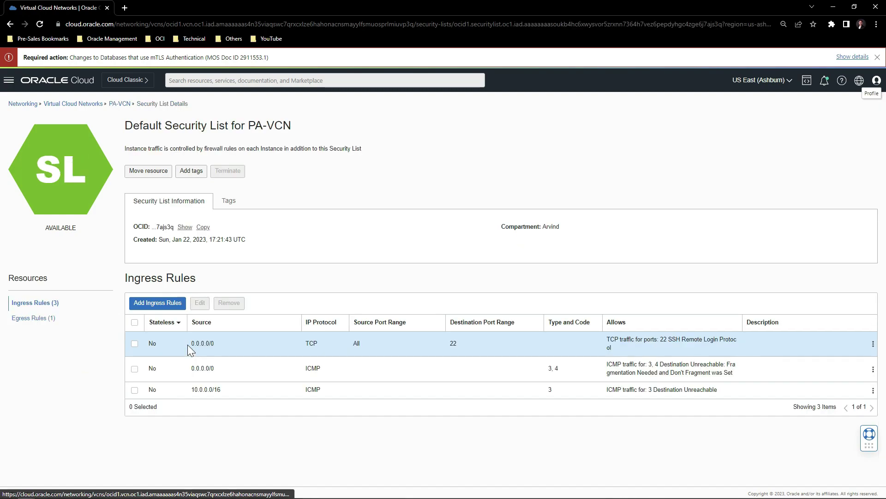
pyautogui.click(159, 302)
pyautogui.click(480, 203)
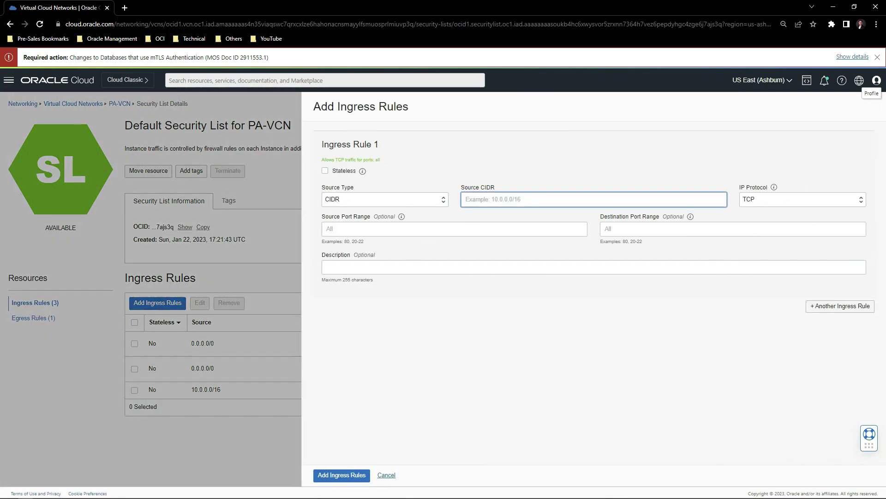
pyautogui.write('0.0.0.0/')
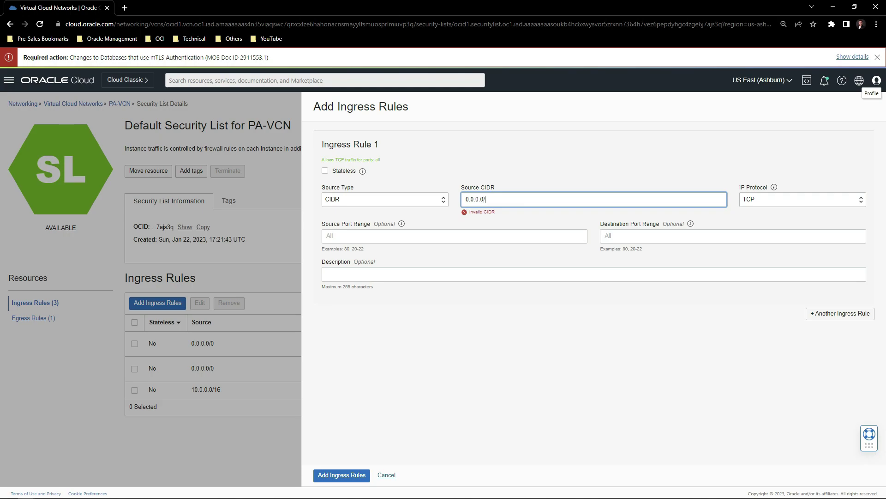
pyautogui.write('0')
pyautogui.click(775, 199)
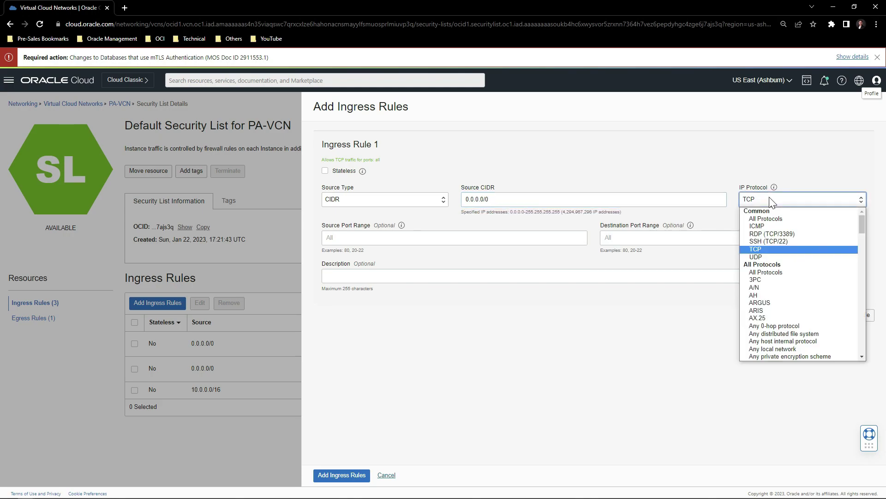
pyautogui.click(758, 217)
pyautogui.click(342, 474)
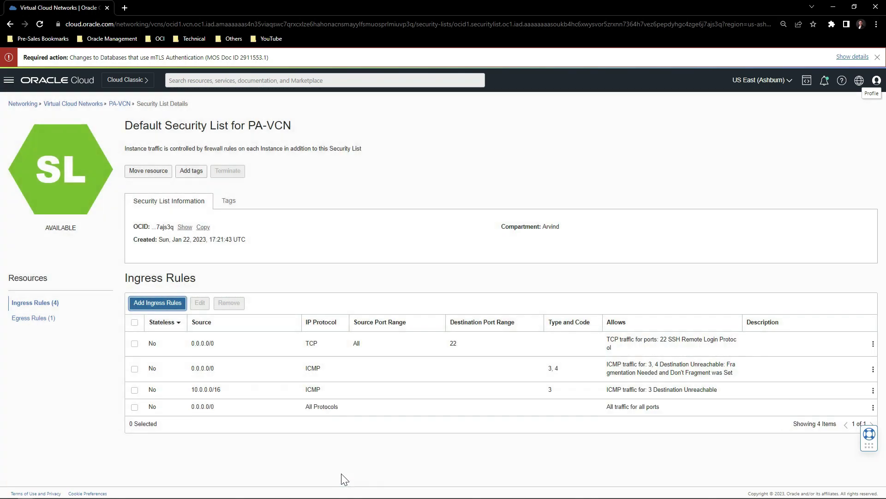
pyautogui.hotkey('alt', 'Left')
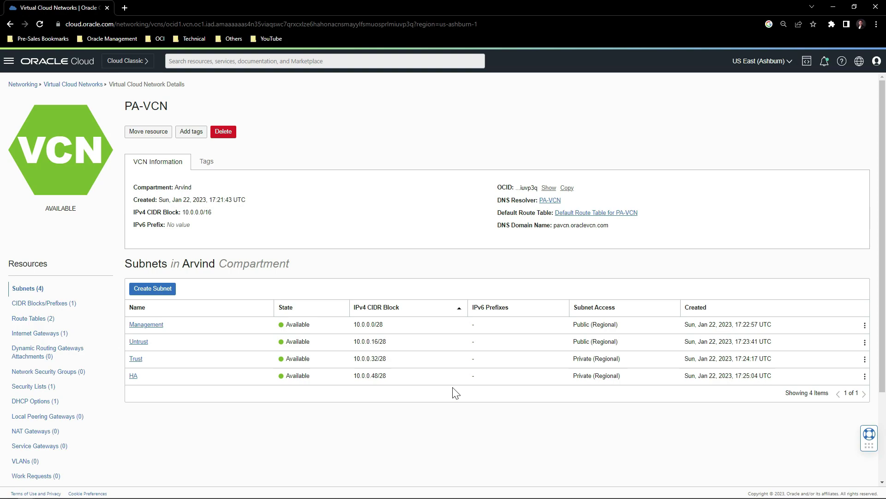
# Start a new compute instance named PA-VM1.
pyautogui.click(8, 60)
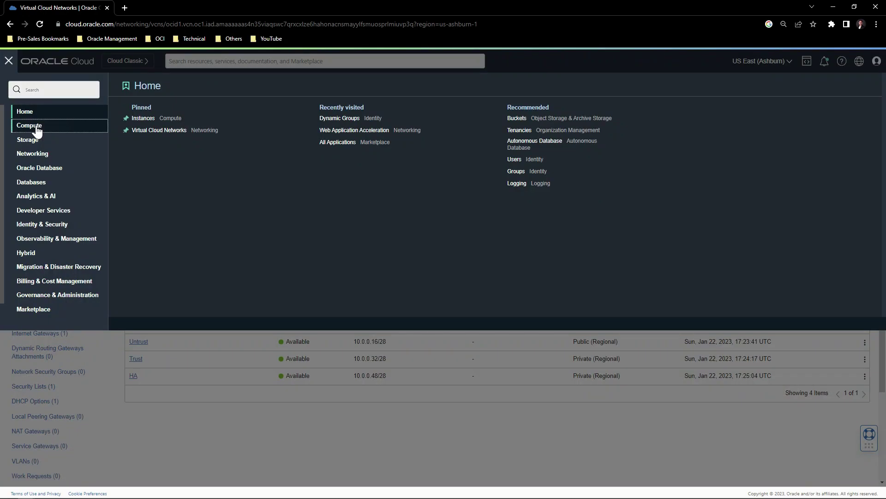
pyautogui.click(37, 129)
pyautogui.click(144, 131)
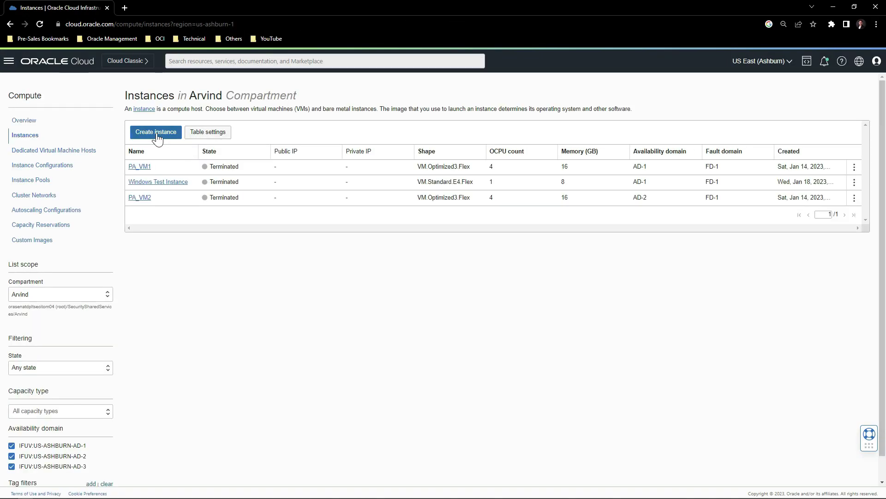
pyautogui.click(157, 132)
pyautogui.hotkey('ctrl', 'a')
pyautogui.write('PA-VM1')
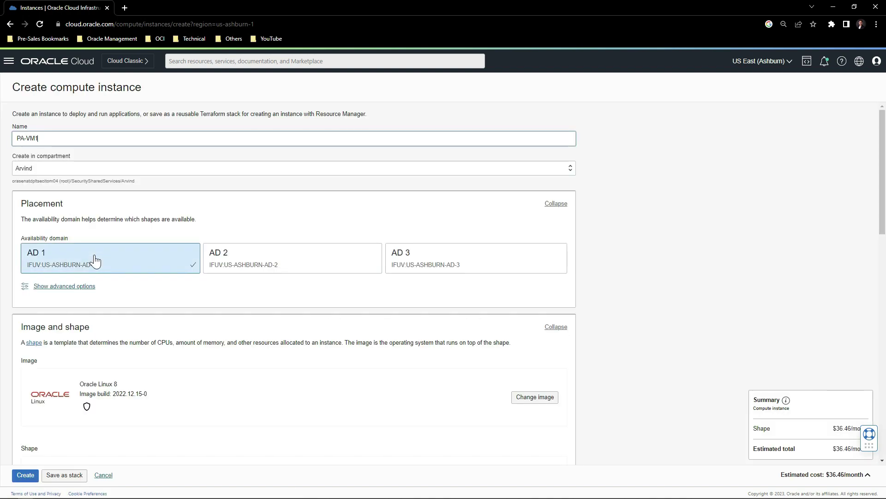
pyautogui.scroll(-3, 534, 268)
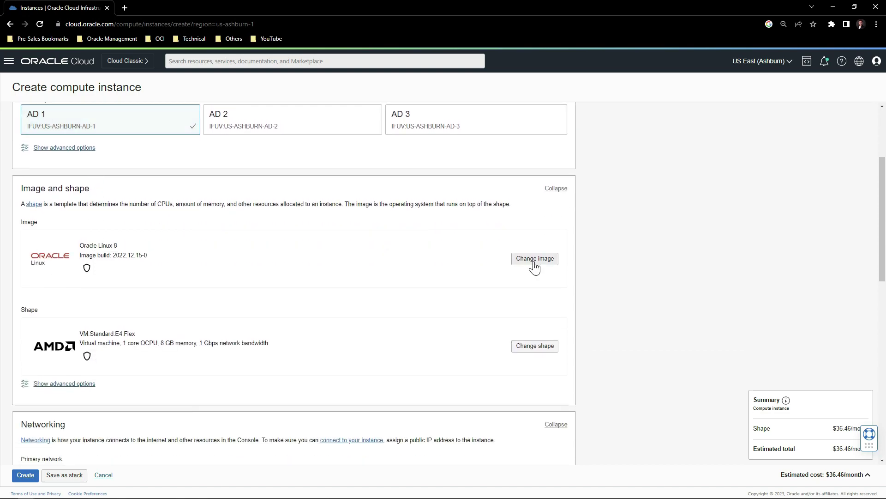
# Choose the Palo Alto Networks VM-Series Bundle1 - 4 OCPUs partner image, build 11.0.0.
pyautogui.click(535, 258)
pyautogui.click(343, 142)
pyautogui.click(342, 170)
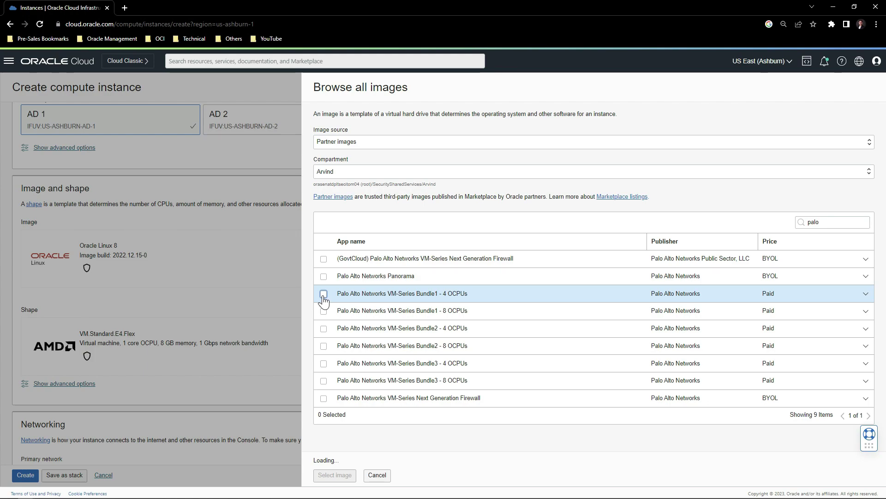
pyautogui.click(323, 295)
pyautogui.click(866, 294)
pyautogui.click(557, 380)
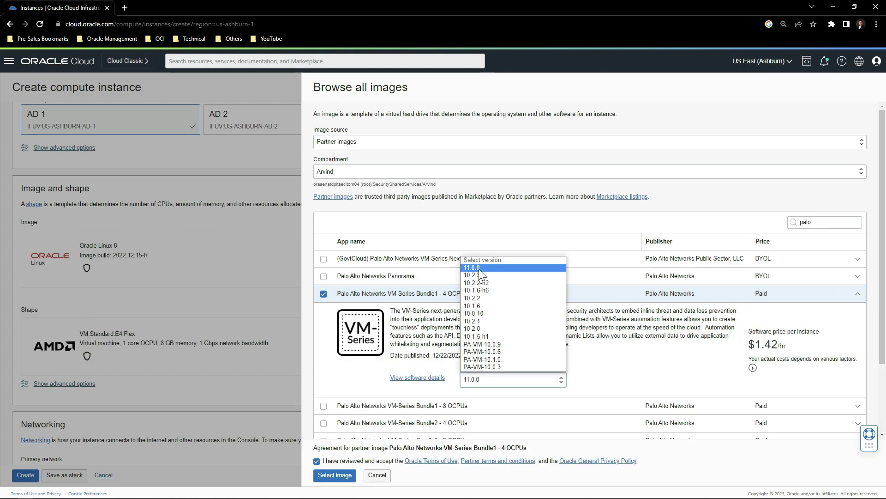
pyautogui.click(480, 268)
pyautogui.scroll(-2, 508, 300)
pyautogui.click(335, 475)
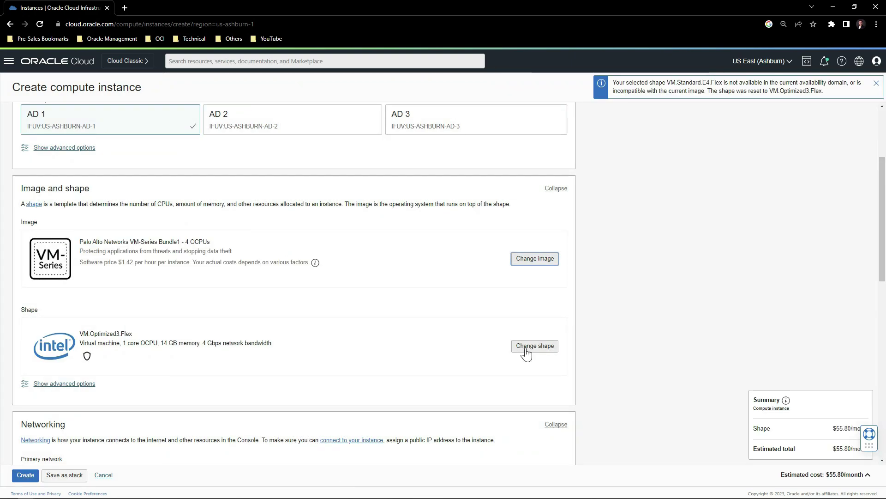
pyautogui.click(524, 356)
# Set the VM.Optimized3.Flex shape to 4 OCPUs and 16 GB memory.
pyautogui.doubleClick(822, 341)
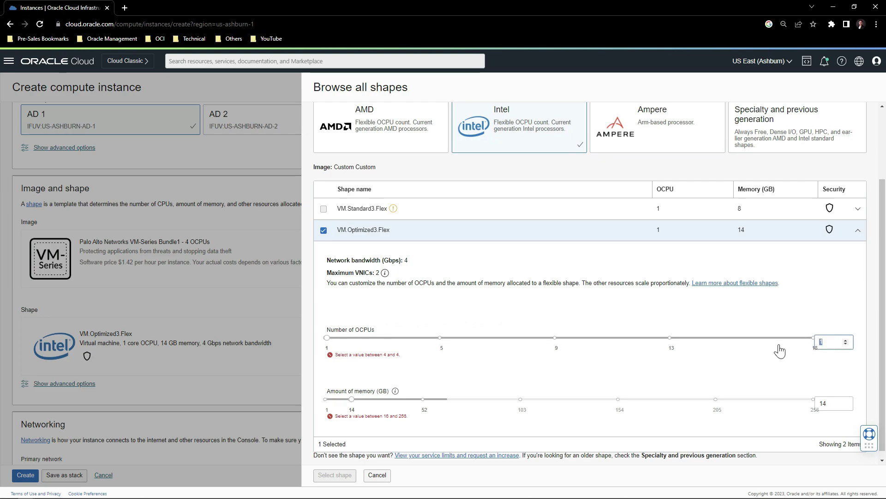
pyautogui.write('4')
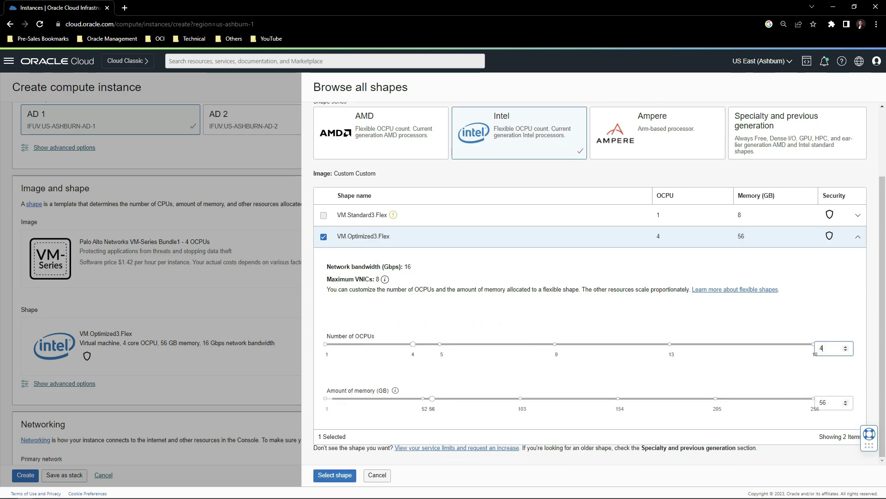
pyautogui.doubleClick(826, 402)
pyautogui.write('16')
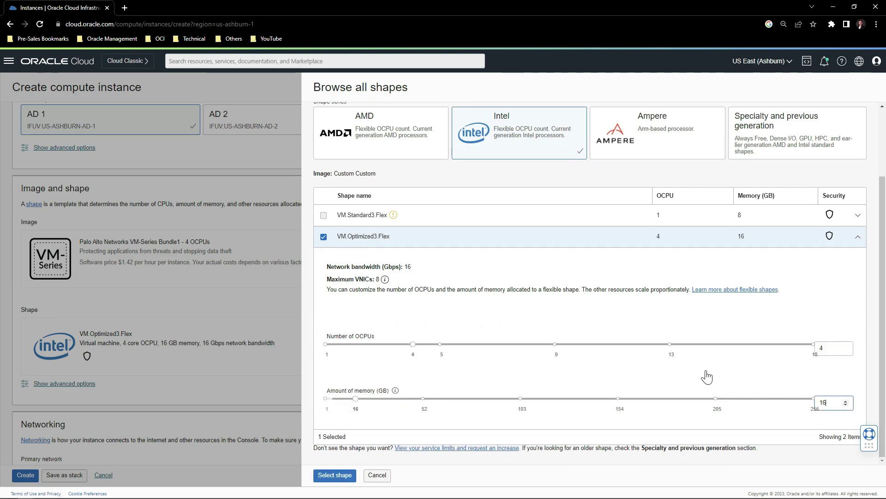
pyautogui.click(334, 476)
# Place PA-VM1 on the Management subnet, paste the SSH key, and create it.
pyautogui.scroll(-4, 358, 376)
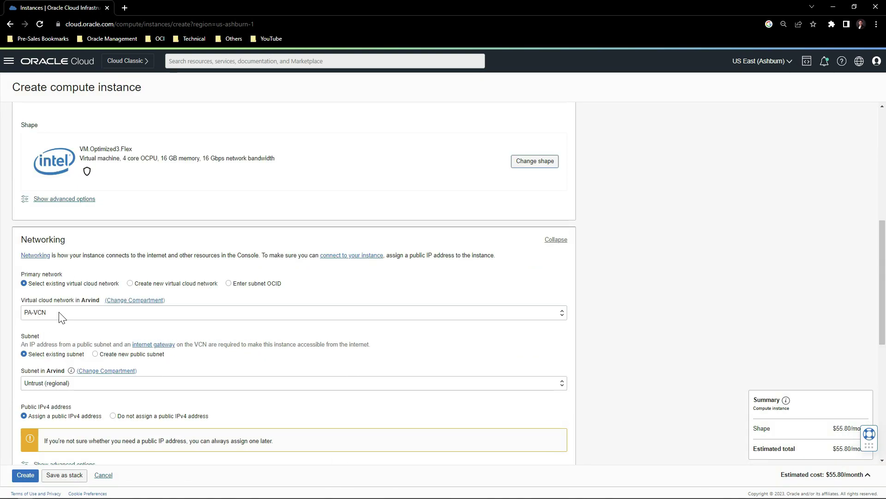
pyautogui.click(63, 383)
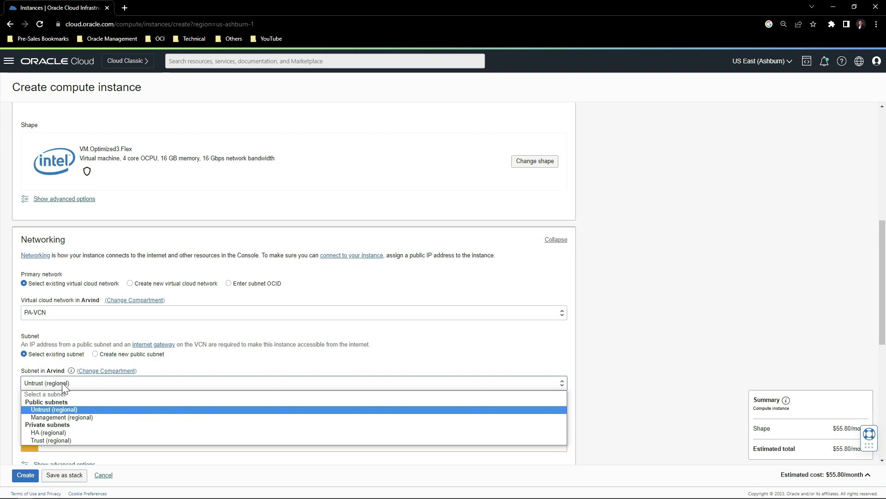
pyautogui.click(62, 417)
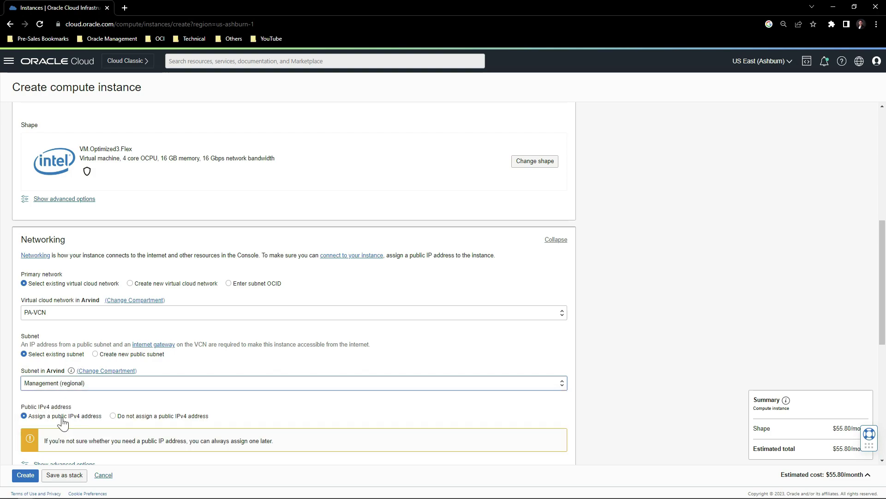
pyautogui.scroll(-7, 99, 338)
pyautogui.hotkey('ctrl', 'v')
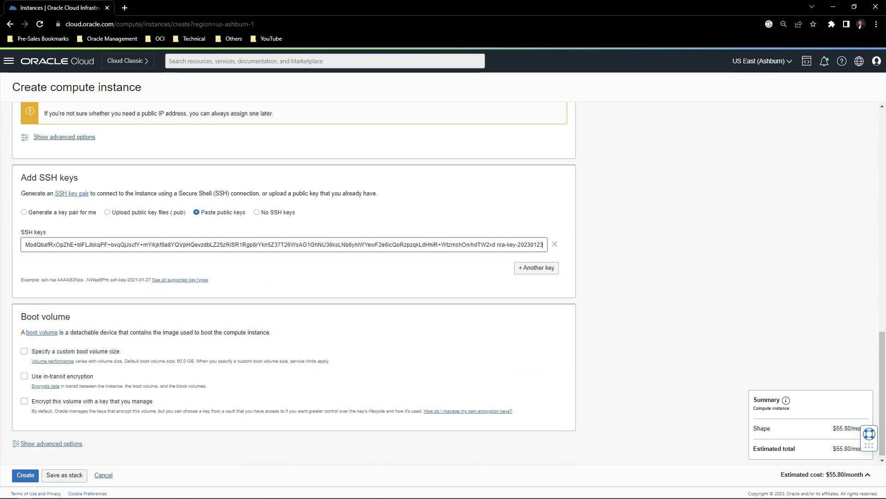
pyautogui.click(25, 476)
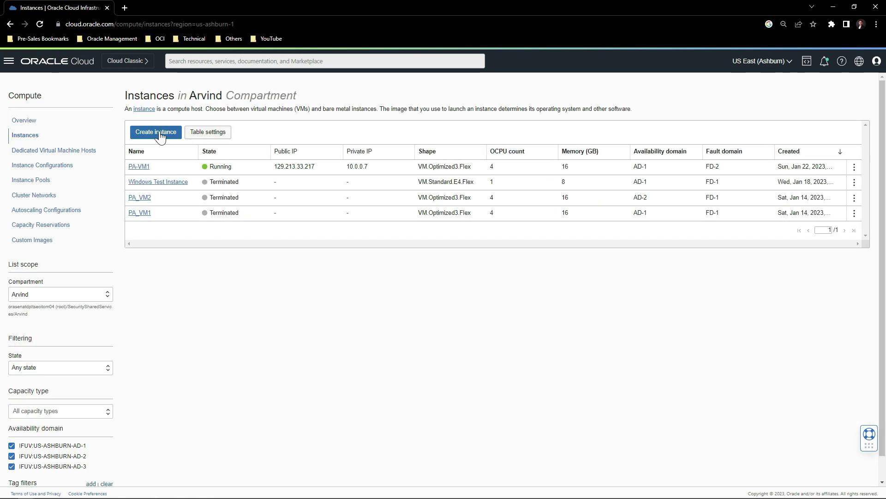
# Start instance PA-VM2 in AD 2 with the VM-Series Bundle1 - 4 OCPUs image.
pyautogui.click(156, 132)
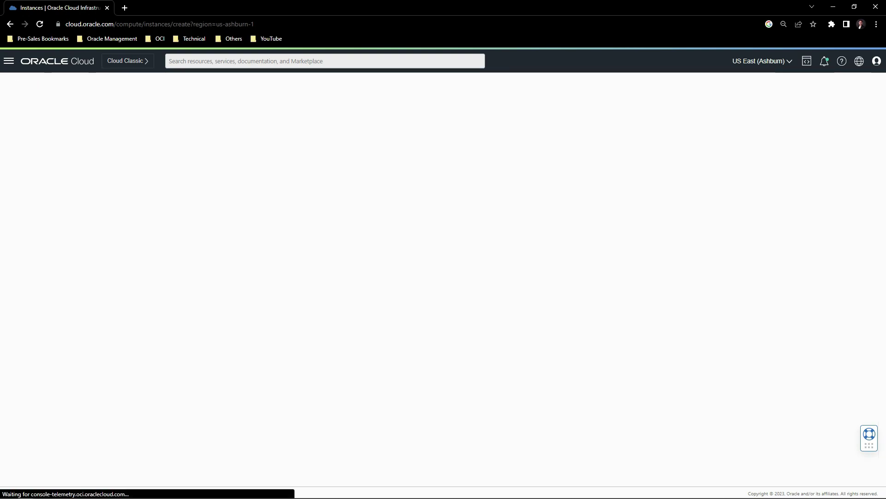
pyautogui.write('PA-VM2')
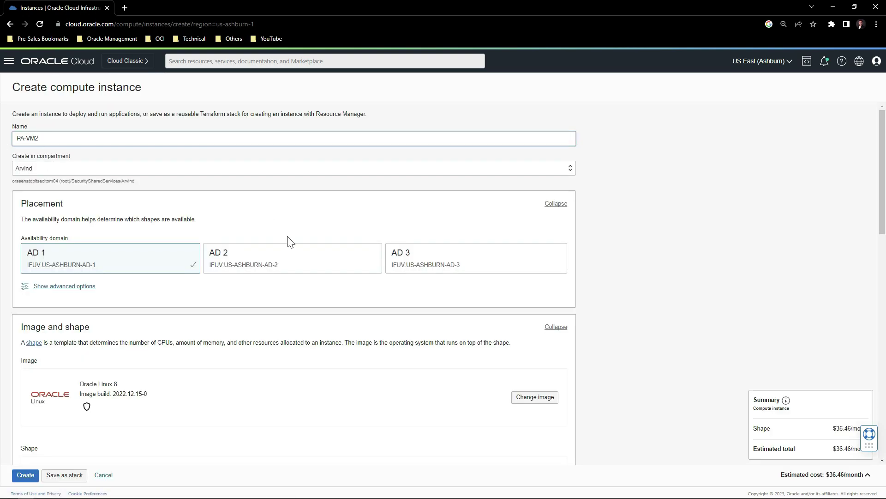
pyautogui.click(272, 259)
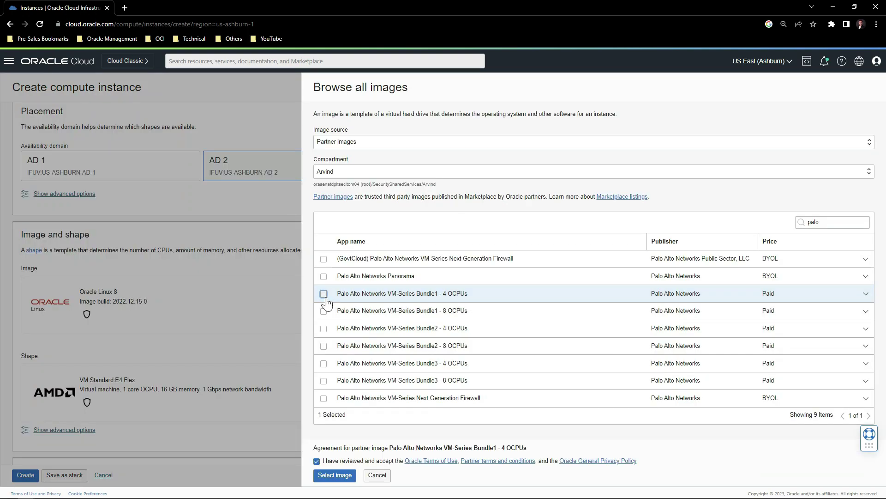
pyautogui.click(324, 294)
pyautogui.click(866, 294)
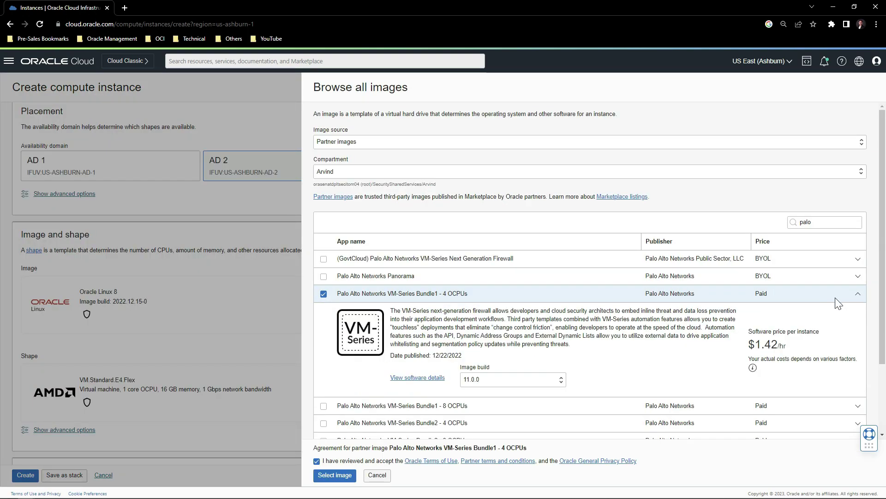
pyautogui.click(336, 475)
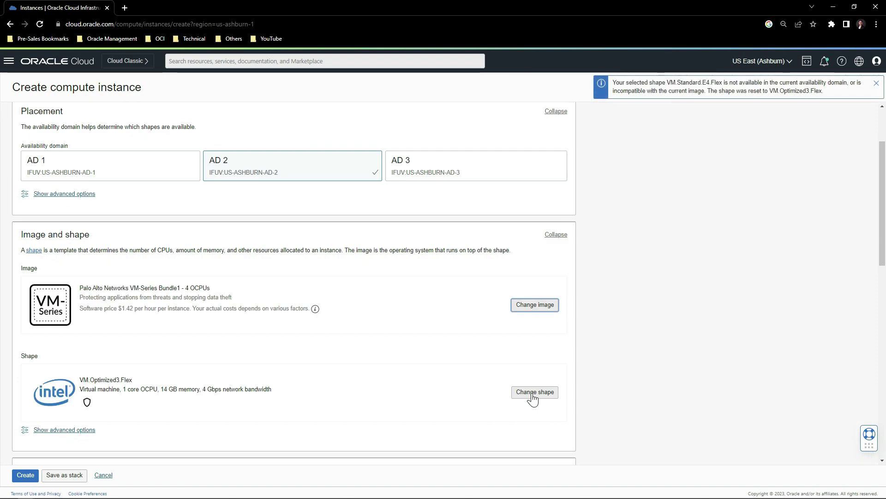
# Keep the 4 OCPU, 16 GB shape, use the Management subnet, paste the SSH key and launch.
pyautogui.click(533, 392)
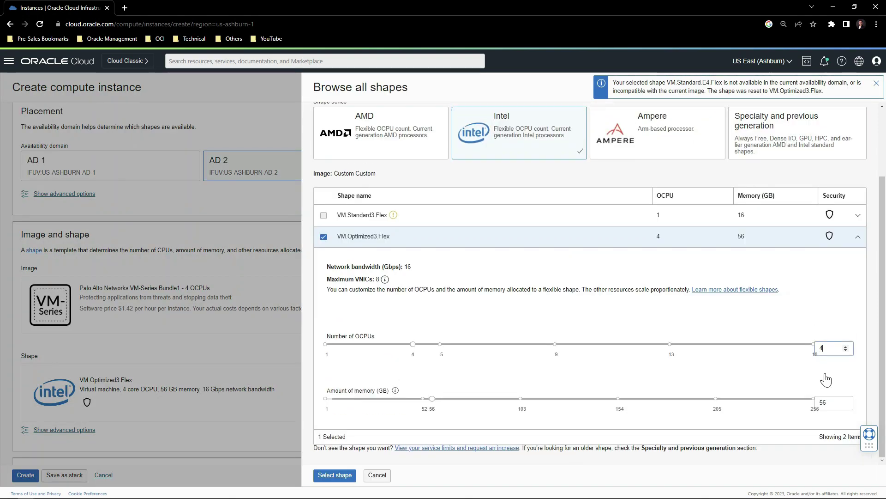
pyautogui.click(343, 479)
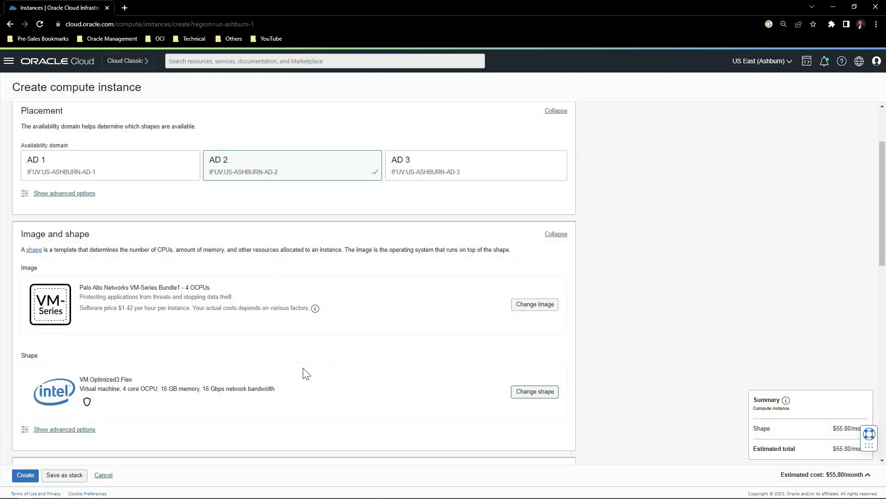
pyautogui.scroll(-5, 306, 374)
pyautogui.click(63, 337)
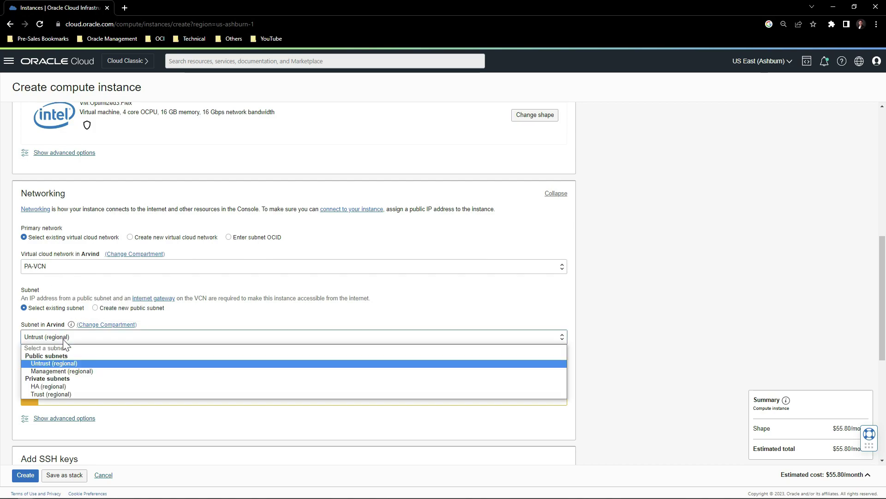
pyautogui.click(59, 372)
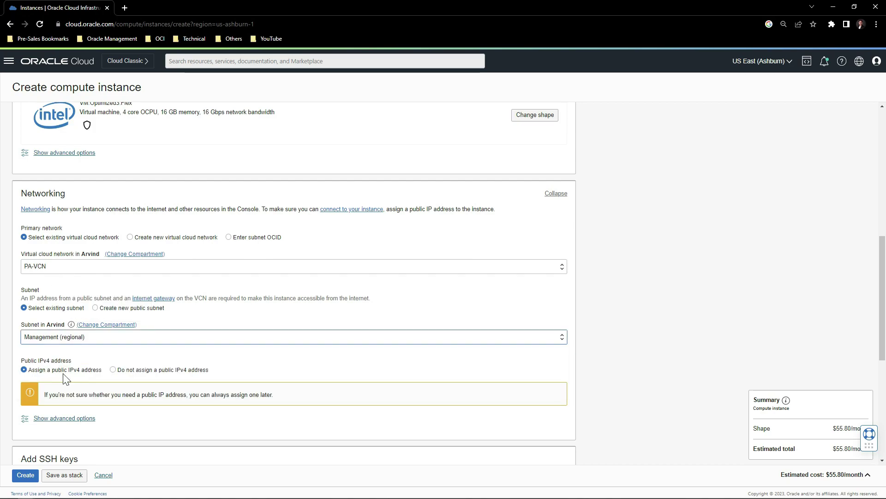
pyautogui.scroll(-4, 132, 372)
pyautogui.click(197, 309)
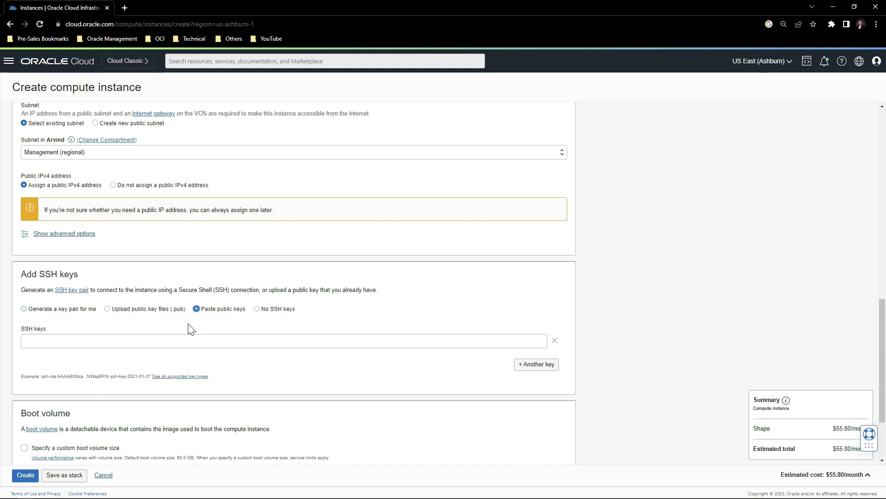
pyautogui.click(189, 341)
pyautogui.hotkey('ctrl', 'v')
pyautogui.scroll(-3, 28, 479)
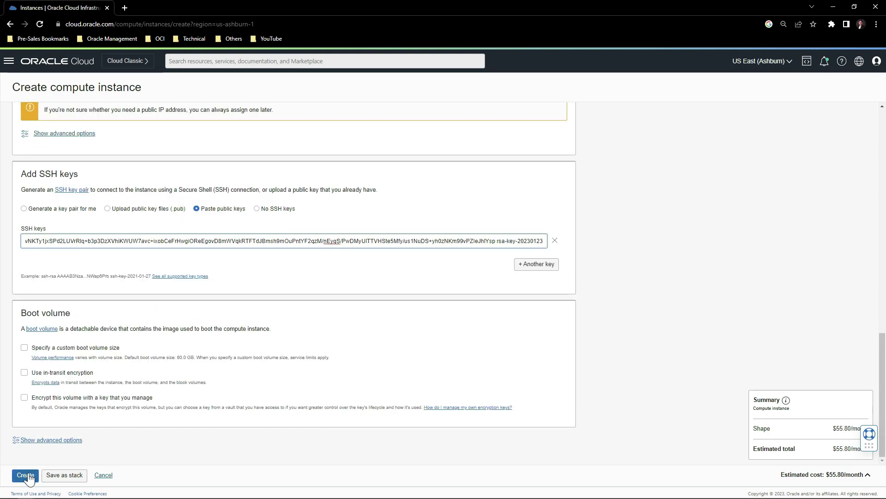
pyautogui.click(26, 475)
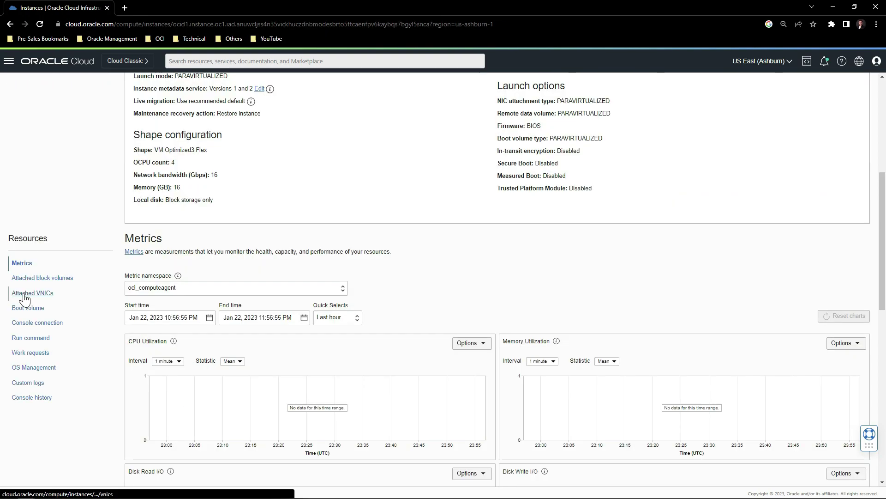
# Attach a VNIC named Untrust on PA-VCN's Untrust subnet to PA-VM1, skipping the source/destination check.
pyautogui.click(24, 294)
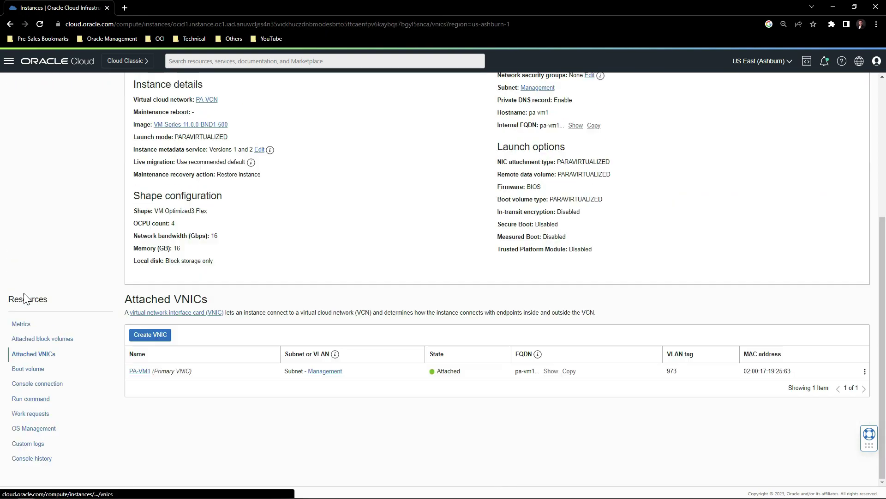
pyautogui.click(150, 336)
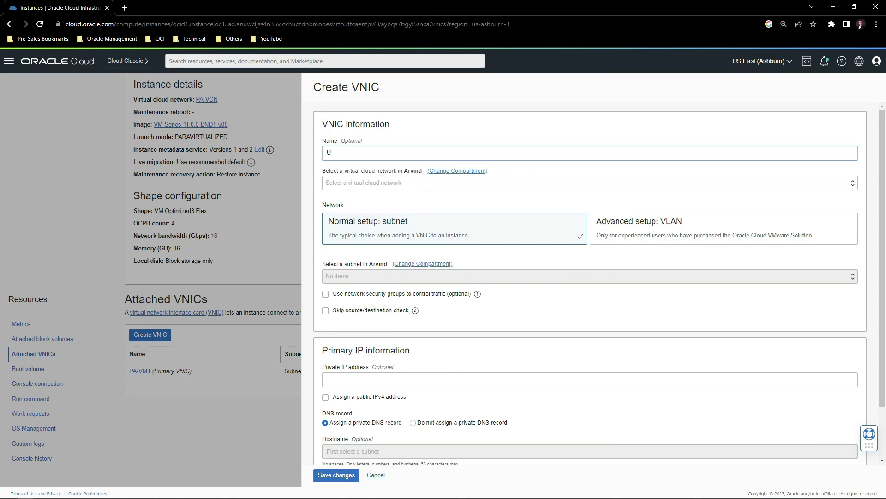
pyautogui.write('Untrust')
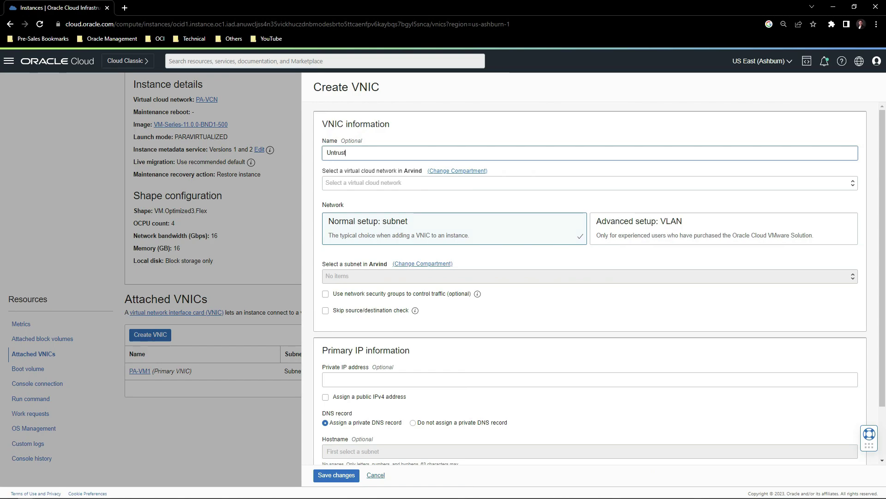
pyautogui.click(358, 183)
pyautogui.click(358, 203)
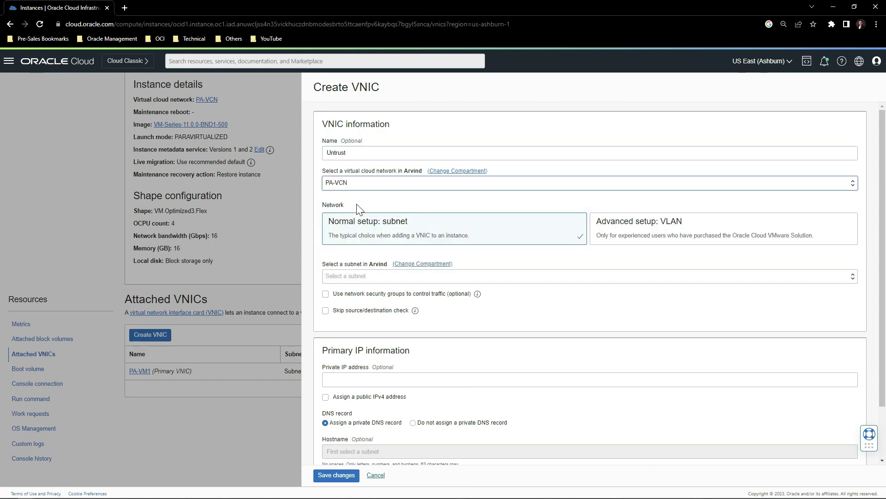
pyautogui.click(348, 276)
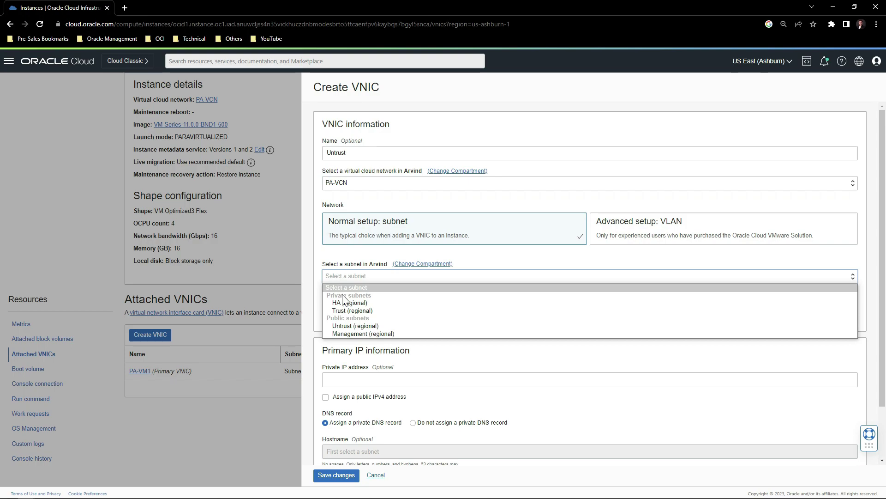
pyautogui.click(351, 326)
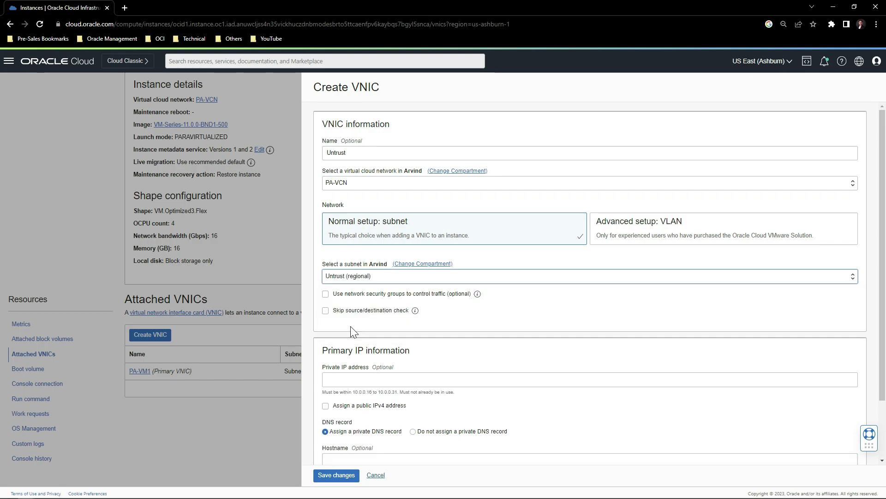
pyautogui.click(325, 311)
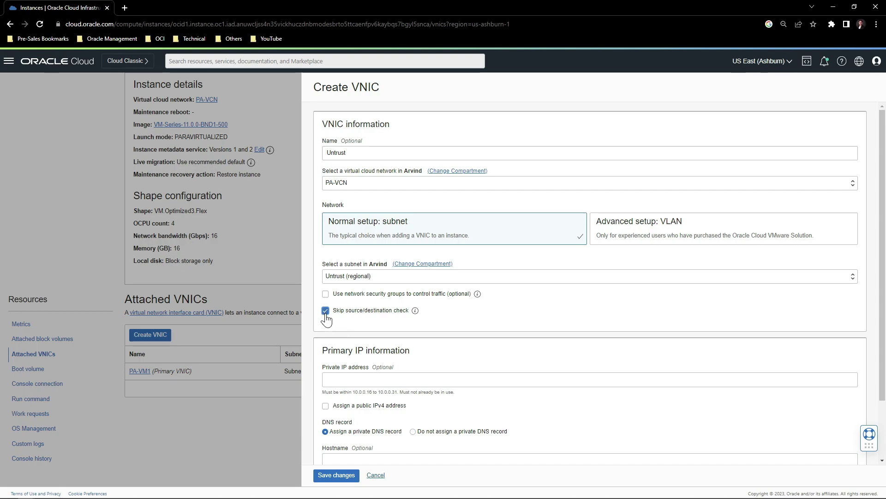
pyautogui.click(345, 479)
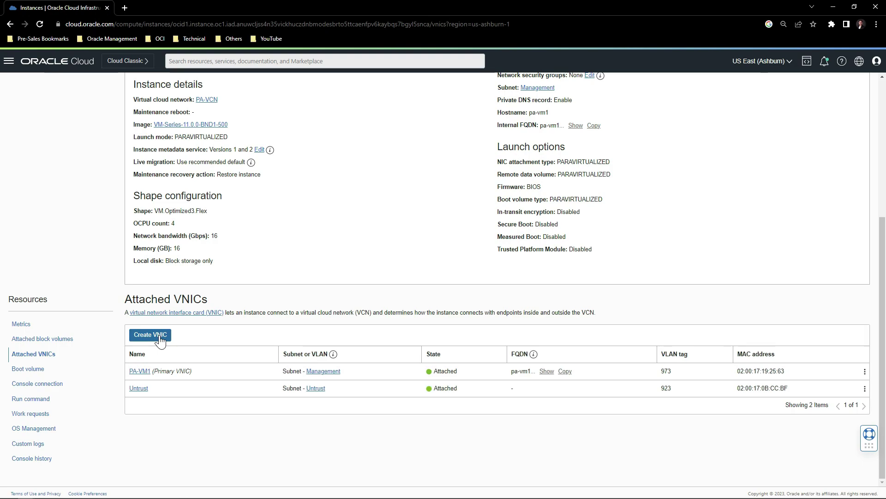
pyautogui.click(159, 335)
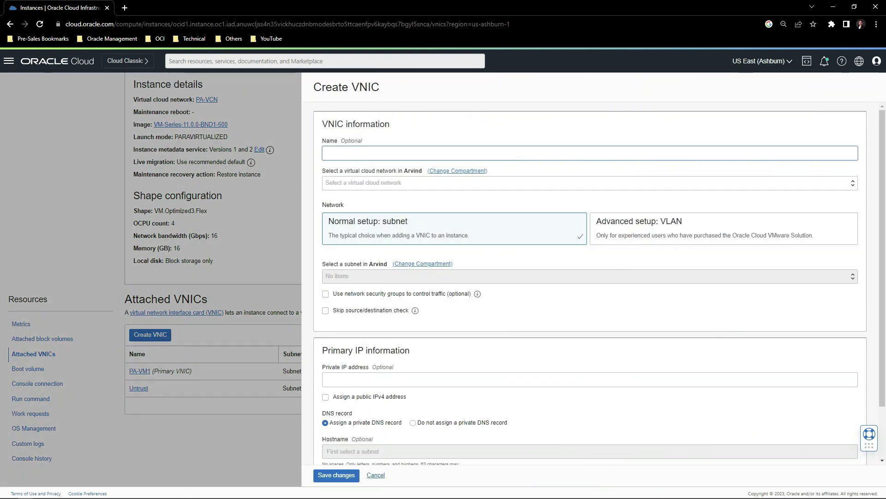
# Attach a VNIC named Trust on PA-VCN's Trust subnet, skipping the source/destination check.
pyautogui.write('Trust')
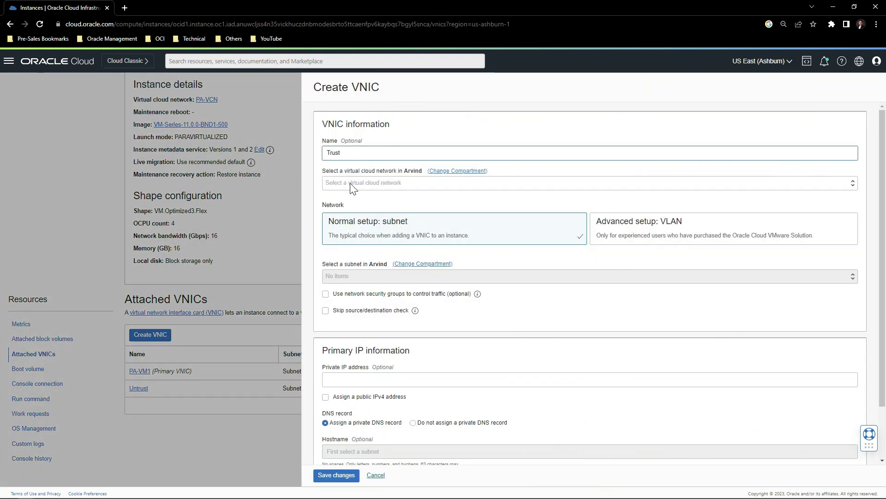
pyautogui.click(353, 183)
pyautogui.click(348, 201)
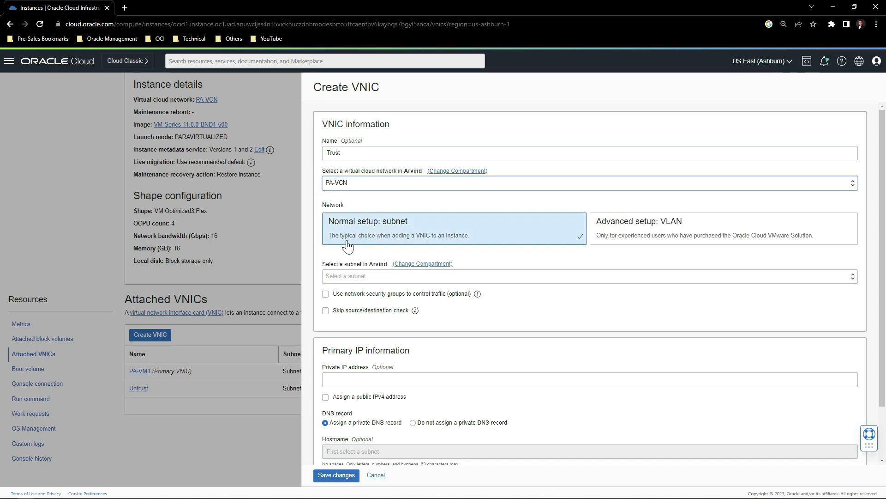
pyautogui.click(348, 276)
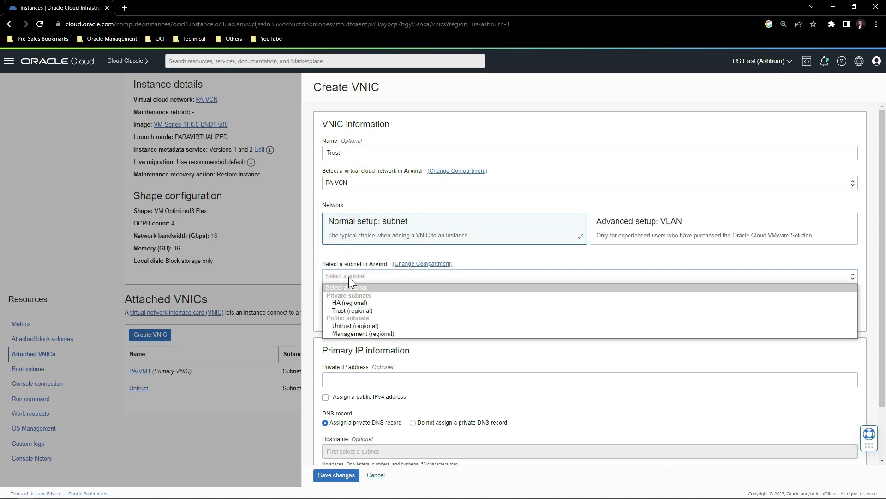
pyautogui.click(352, 311)
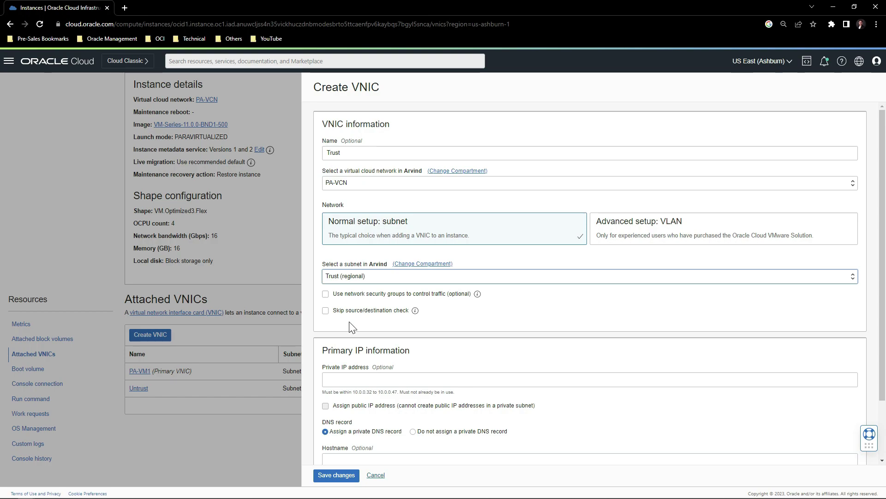
pyautogui.click(325, 314)
pyautogui.click(325, 312)
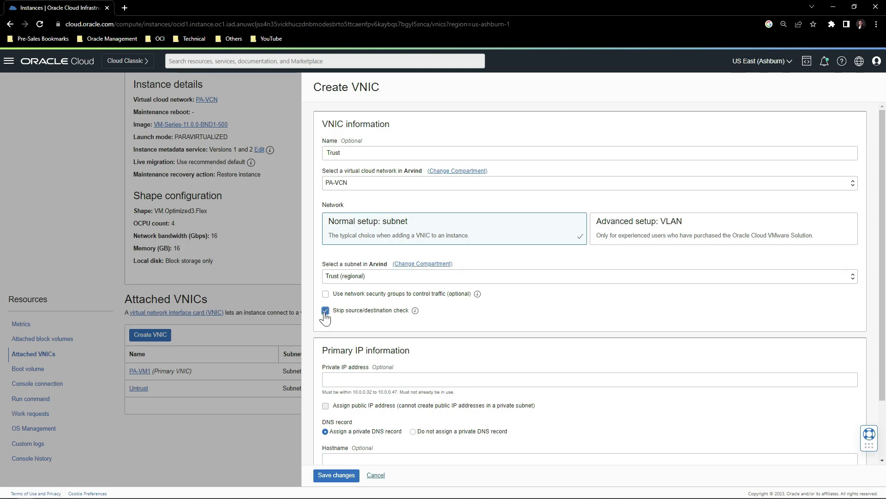
pyautogui.click(330, 476)
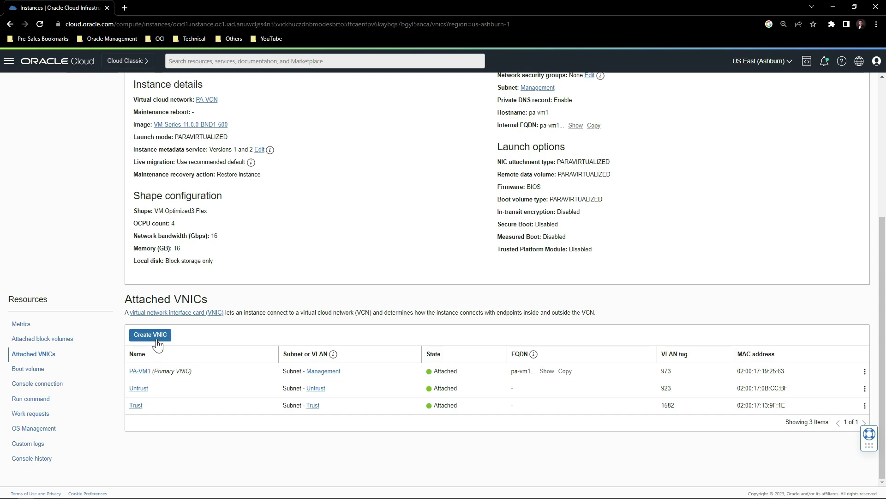
pyautogui.click(150, 335)
# Attach a VNIC named HA1 on PA-VCN's HA subnet.
pyautogui.write('H')
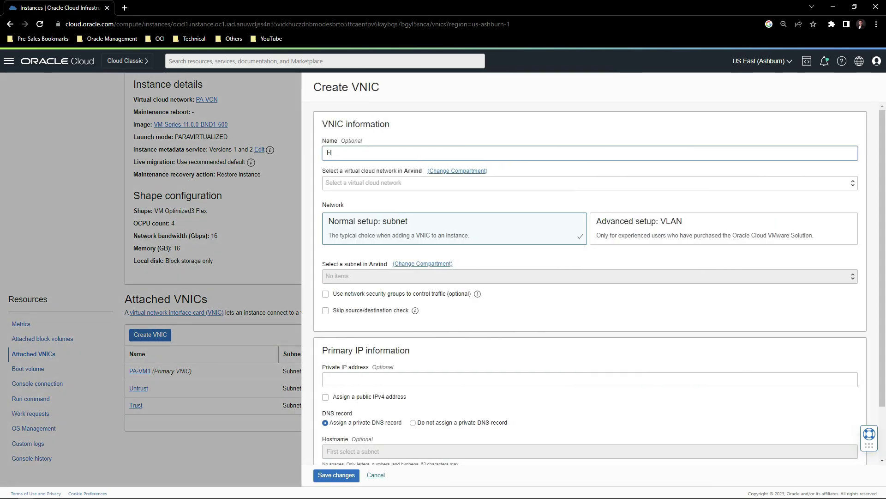
pyautogui.write('A1')
pyautogui.click(386, 182)
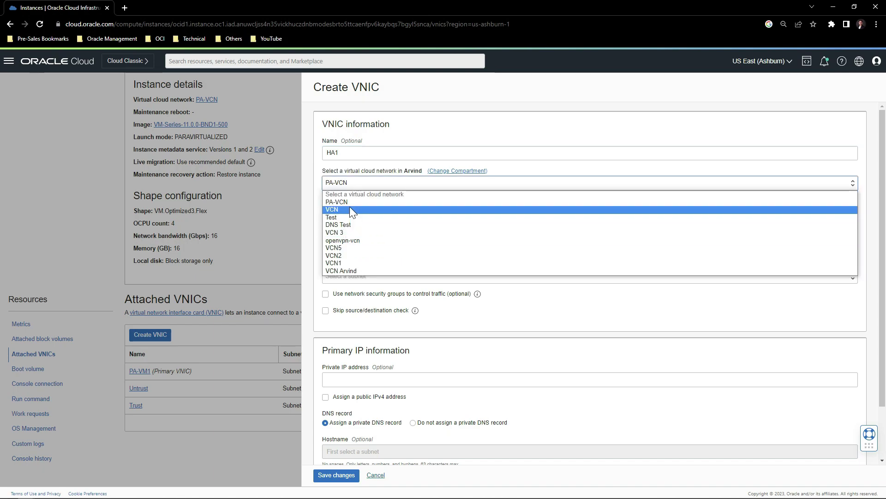
pyautogui.click(348, 200)
pyautogui.click(339, 275)
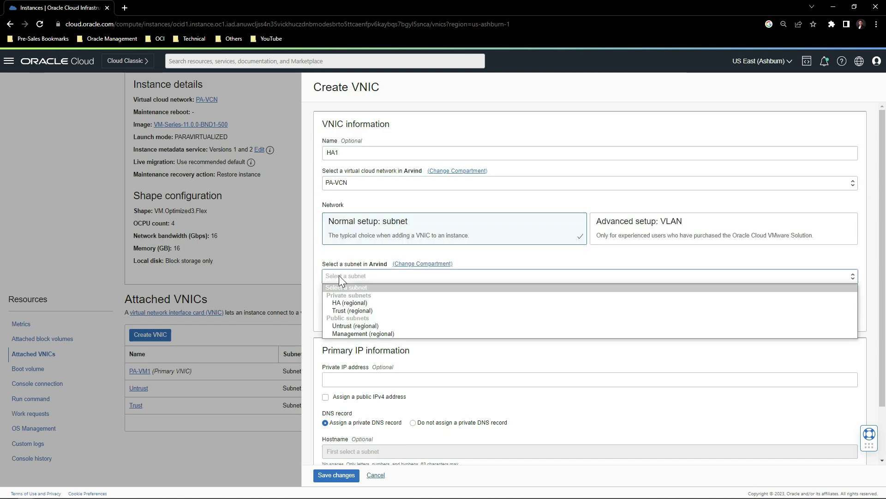
pyautogui.click(347, 302)
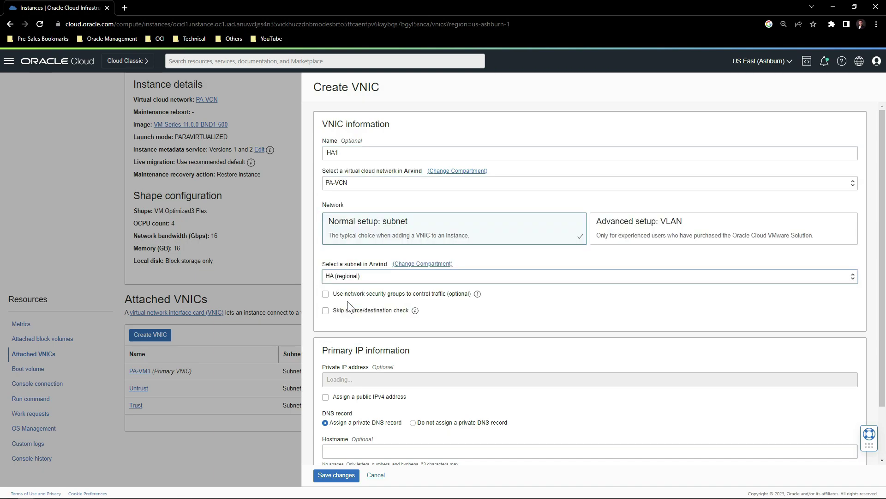
pyautogui.click(330, 476)
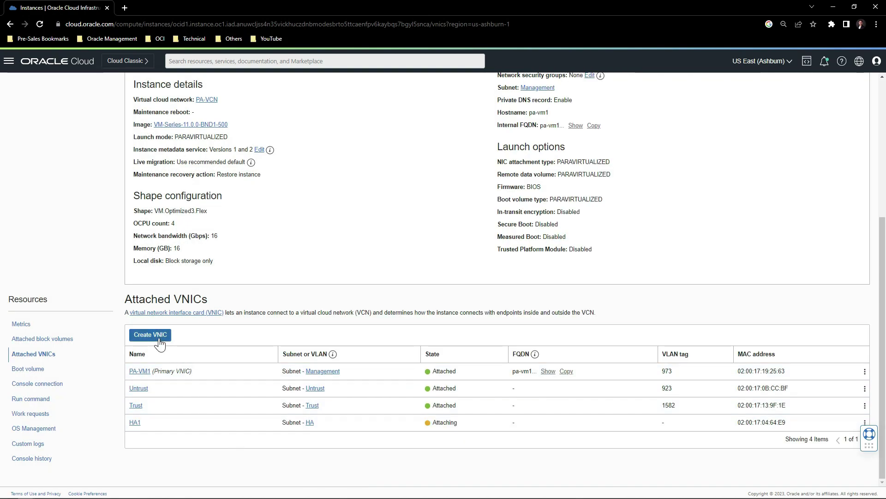
pyautogui.click(150, 335)
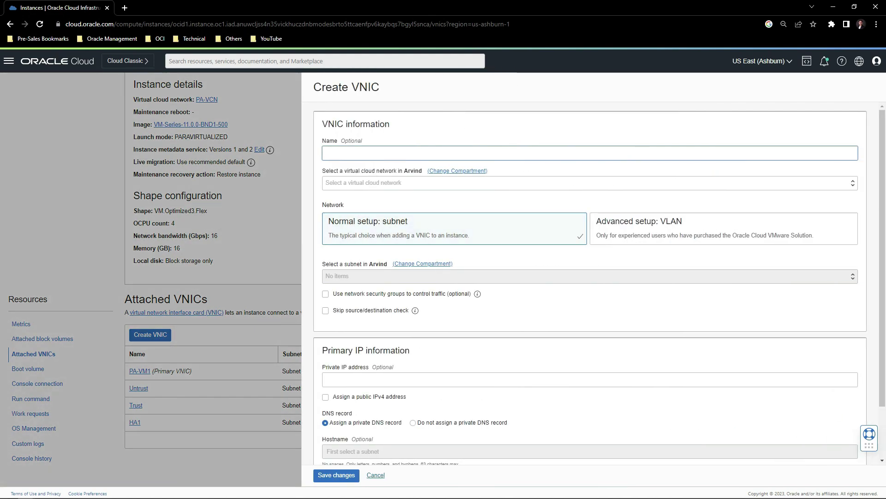
# Attach a second VNIC named HA2 on the same HA subnet.
pyautogui.write('HA2')
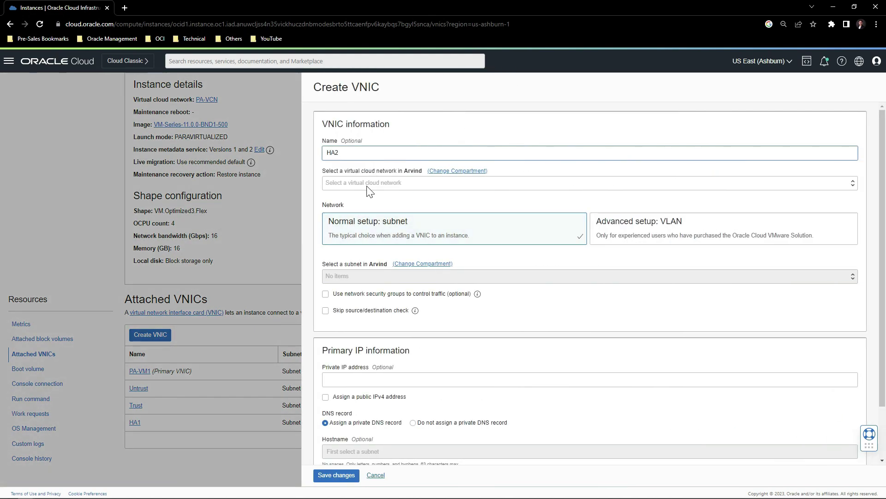
pyautogui.click(366, 184)
pyautogui.click(356, 197)
pyautogui.click(348, 273)
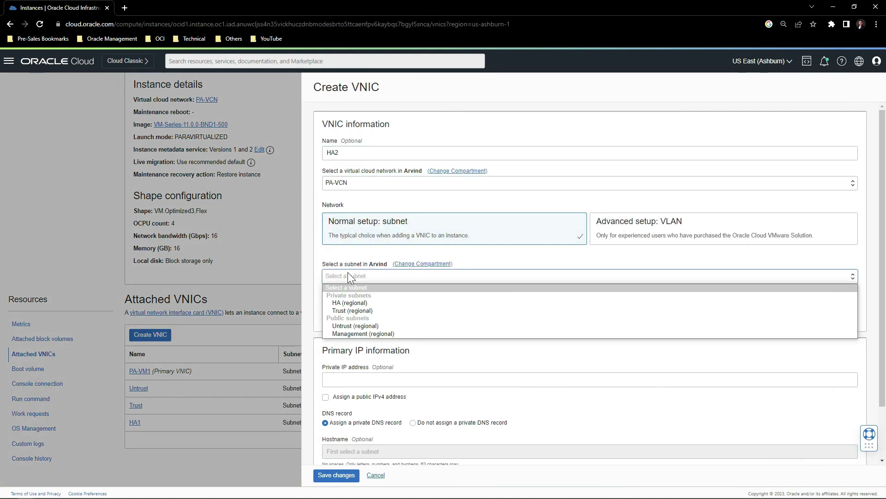
pyautogui.click(347, 302)
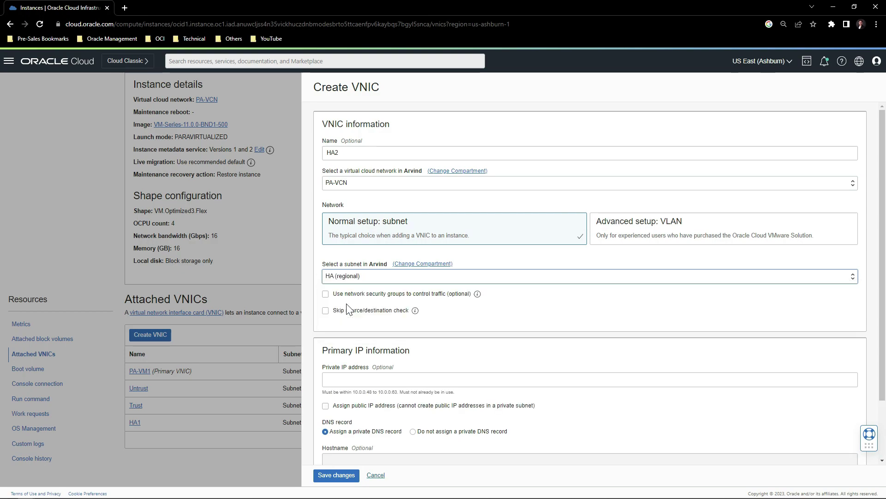
pyautogui.click(336, 475)
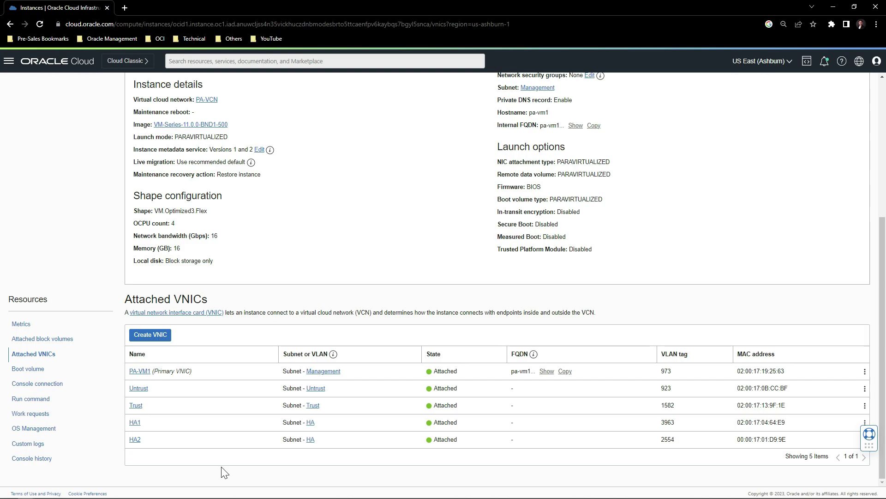
# Give the Untrust VNIC secondary IP 10.0.0.25 with a new Oracle-sourced reserved public IP 141.148.8.136.
pyautogui.click(138, 388)
pyautogui.click(33, 391)
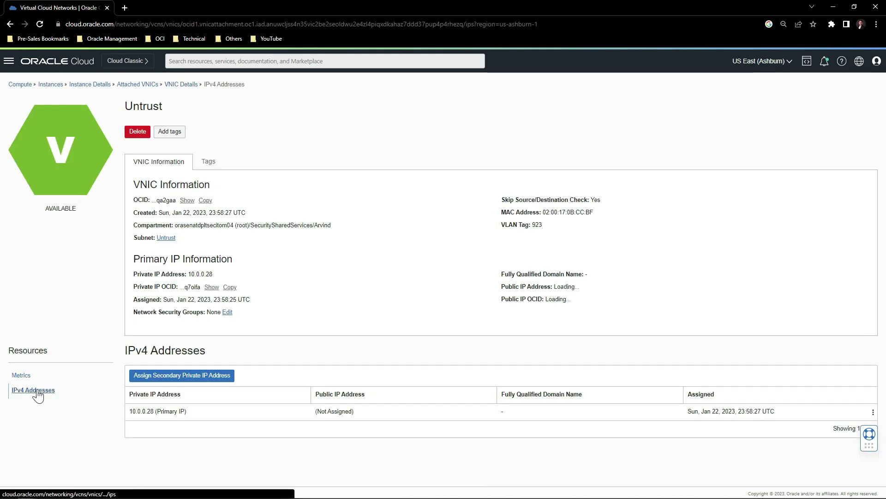
pyautogui.click(165, 375)
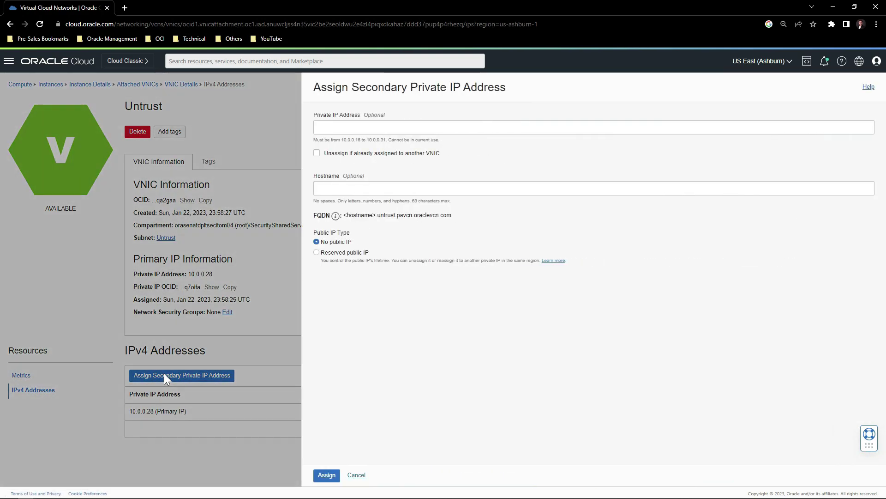
pyautogui.click(319, 254)
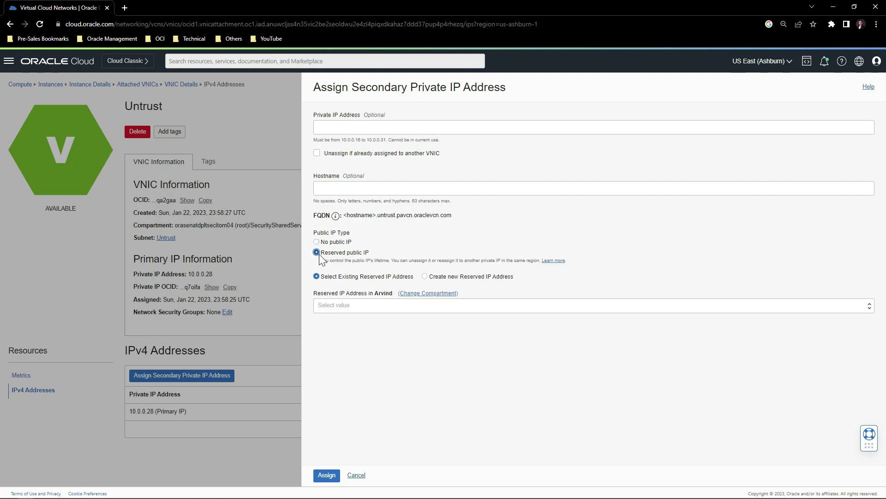
pyautogui.click(424, 276)
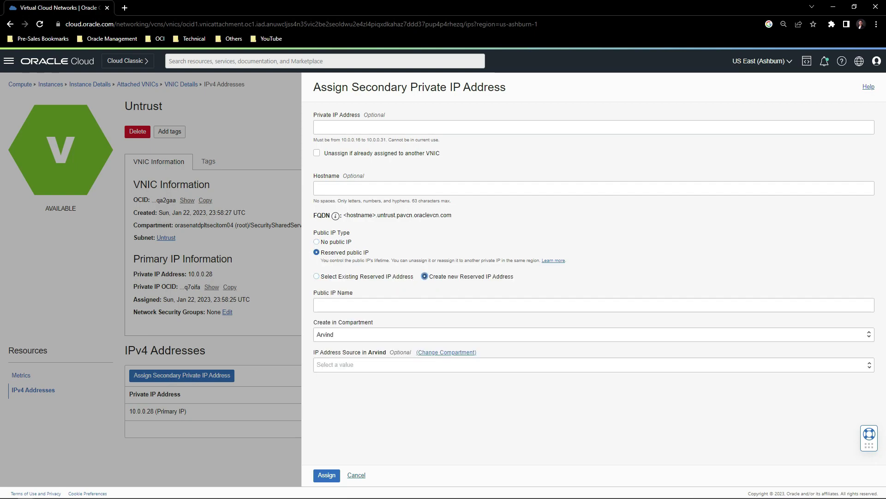
pyautogui.click(336, 369)
pyautogui.click(331, 381)
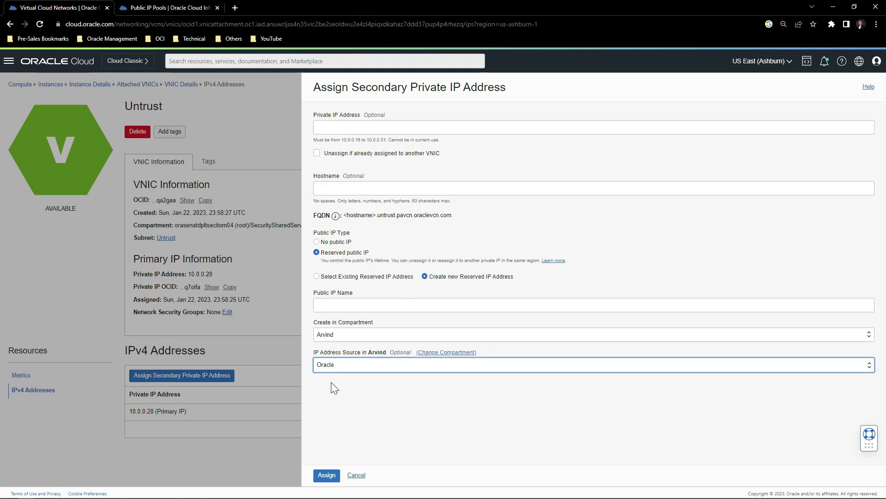
pyautogui.click(325, 477)
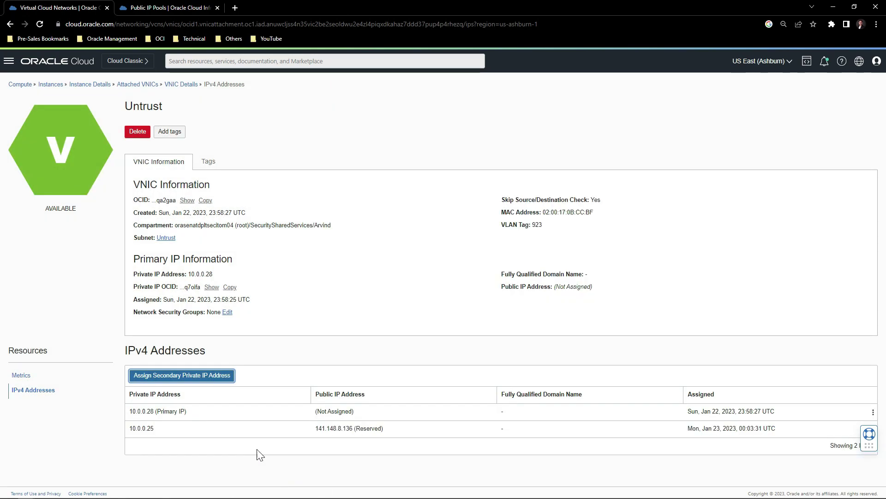
pyautogui.hotkey('alt', 'Left')
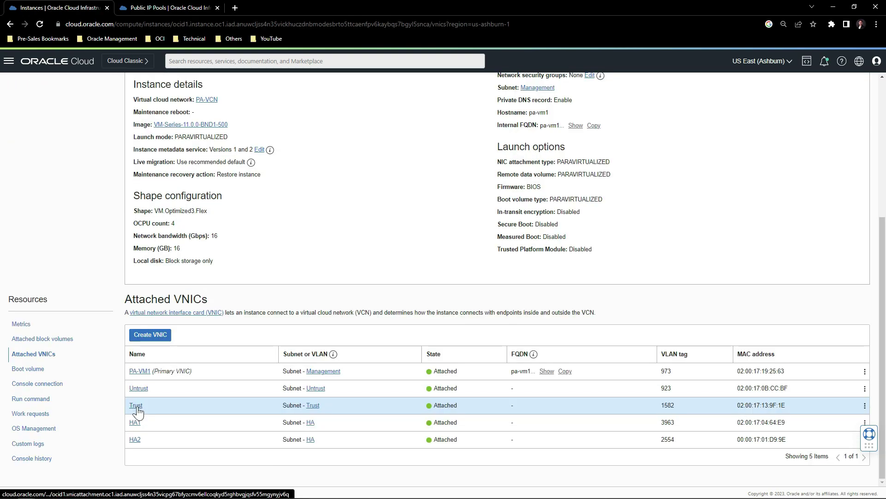
# Assign the Trust VNIC a secondary private IP address with no public IP.
pyautogui.click(136, 406)
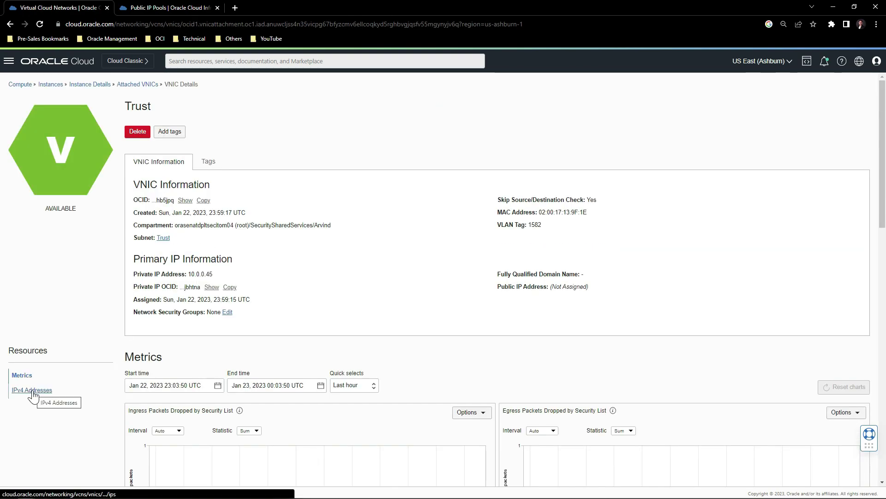
pyautogui.click(32, 392)
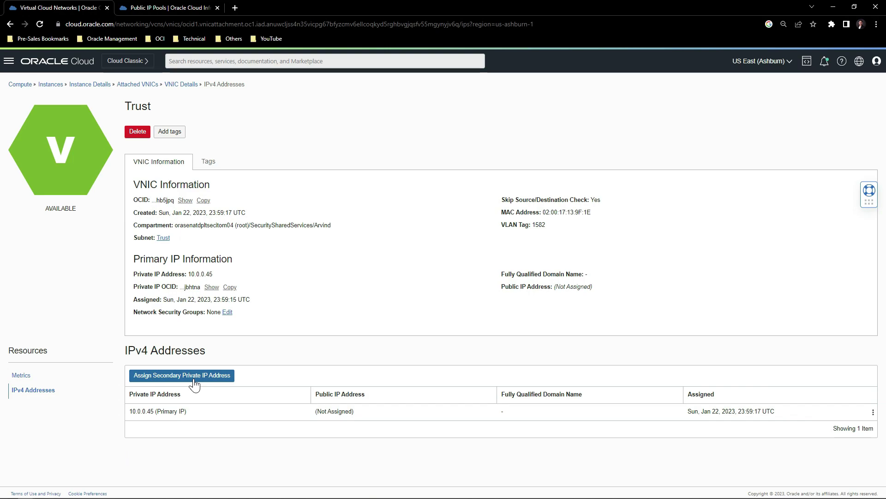
pyautogui.click(195, 382)
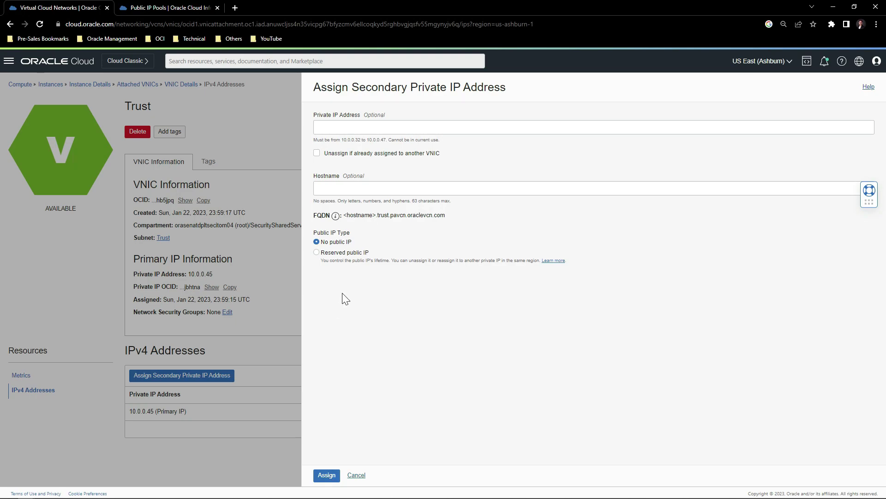
pyautogui.click(335, 475)
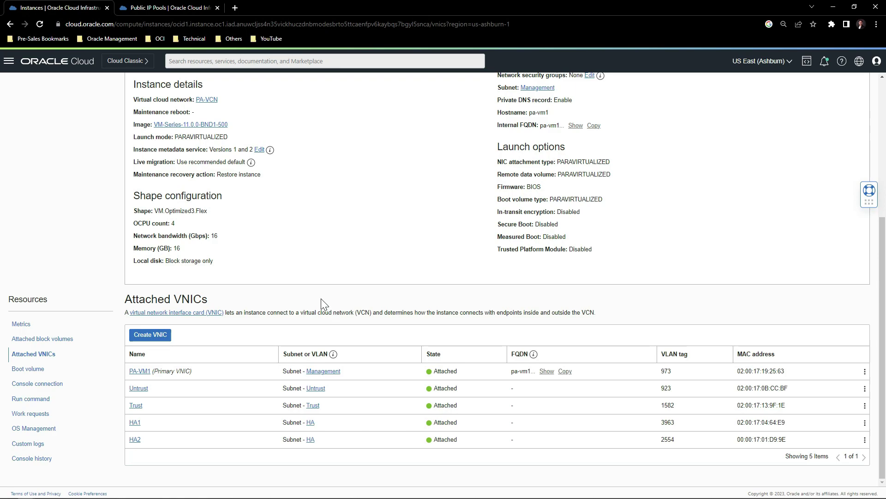
# Log in to the first firewall as admin and set the admin password.
pyautogui.hotkey('alt', 'Left')
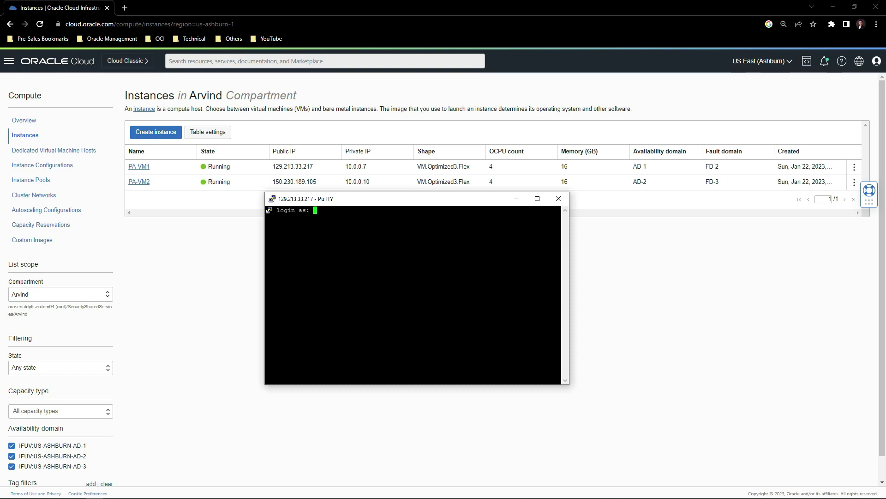
pyautogui.write('admin')
pyautogui.press('Return')
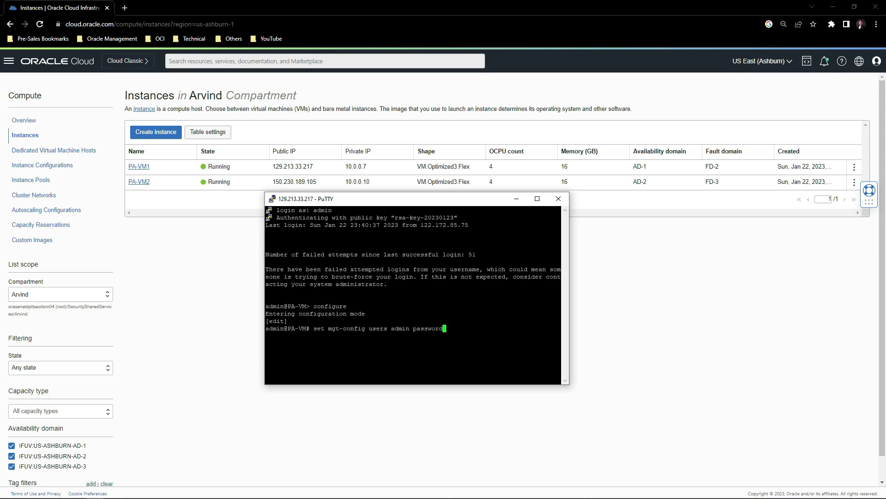
pyautogui.press('Return')
pyautogui.press('Return')
pyautogui.press('Return')
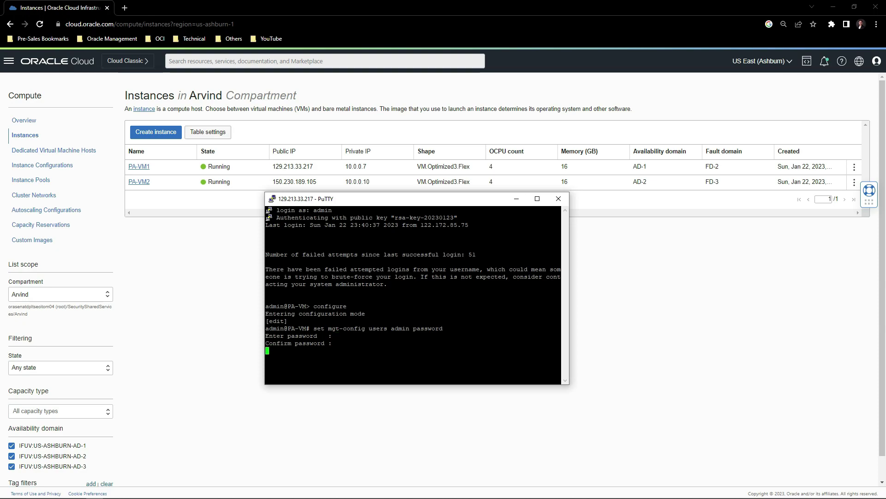
# Commit the password change and exit the first firewall's 129.213.33.217 session.
pyautogui.write('commit')
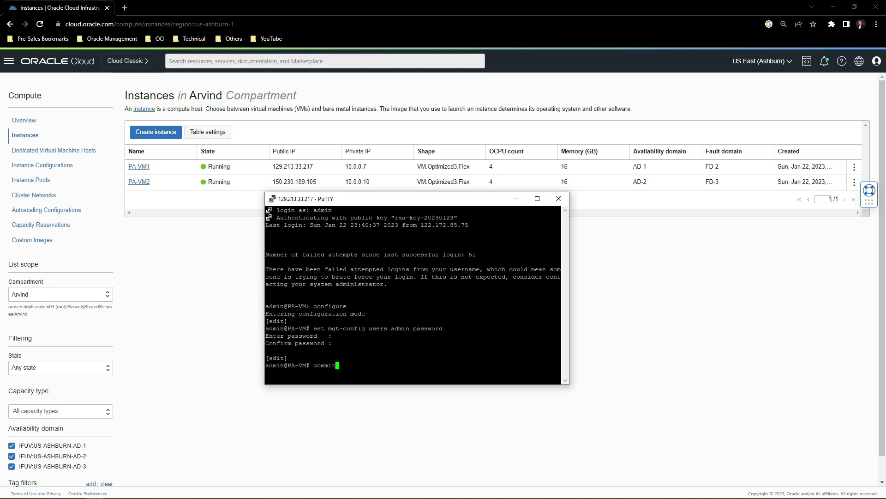
pyautogui.press('Return')
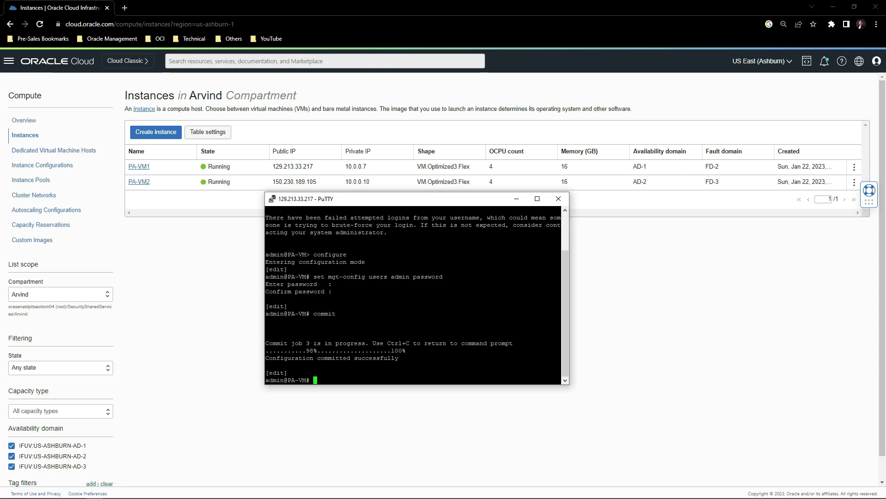
pyautogui.write('exit')
pyautogui.press('Return')
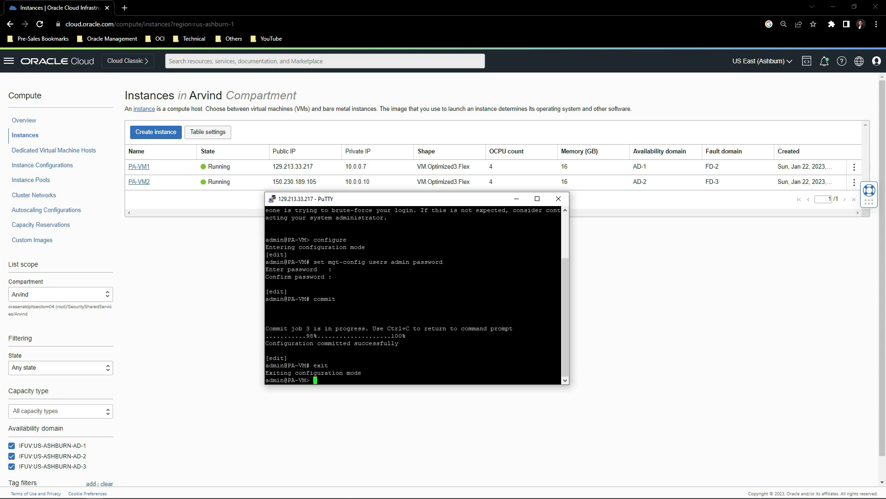
pyautogui.write('exit')
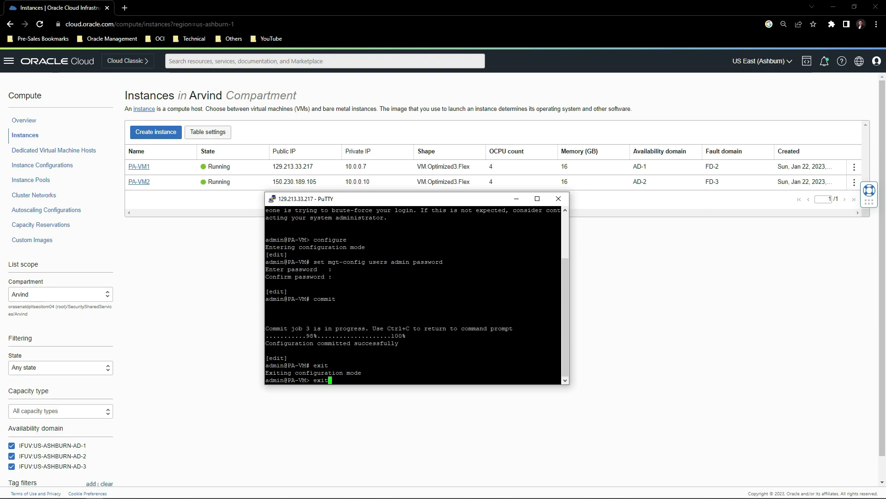
pyautogui.press('Return')
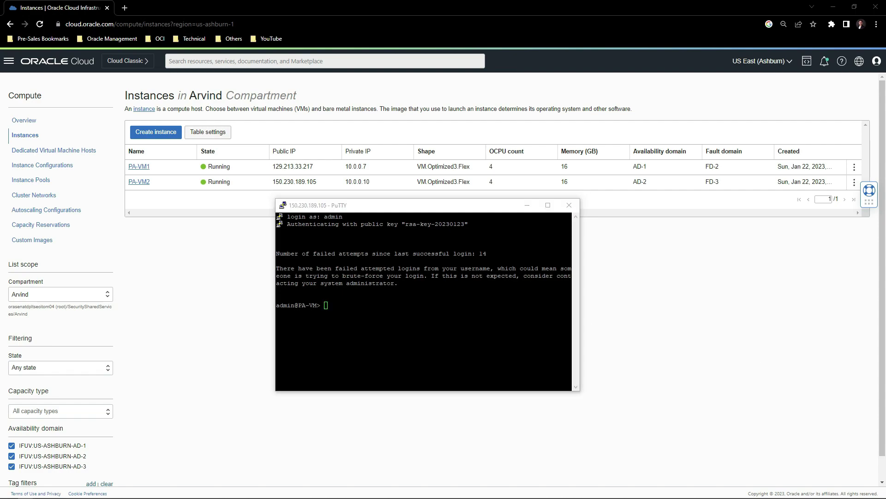
# Set a new admin password on the 150.230.189.105 firewall and commit it.
pyautogui.hotkey('alt', 'Tab')
pyautogui.press('shift+Insert')
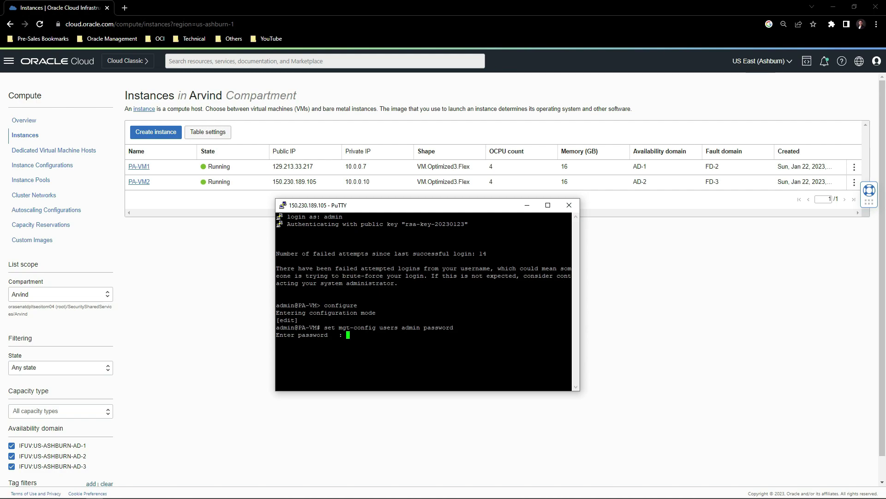
pyautogui.press('Return')
pyautogui.press('Return')
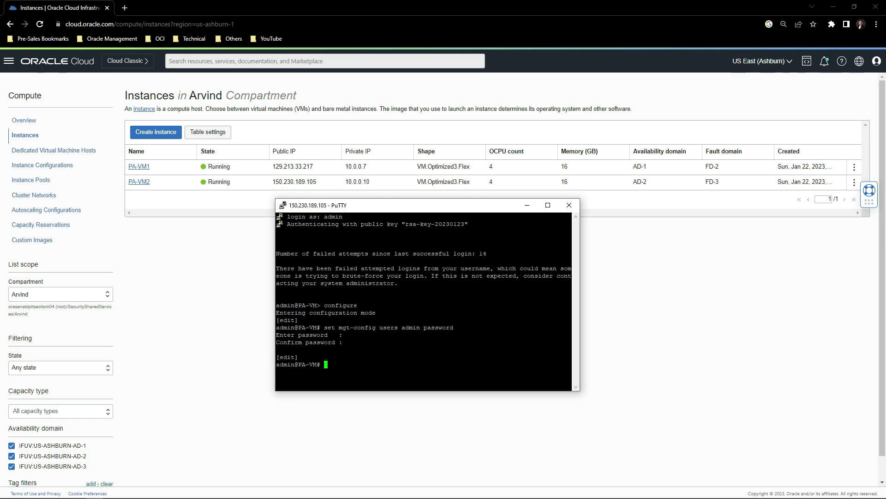
pyautogui.write('commit')
pyautogui.press('Return')
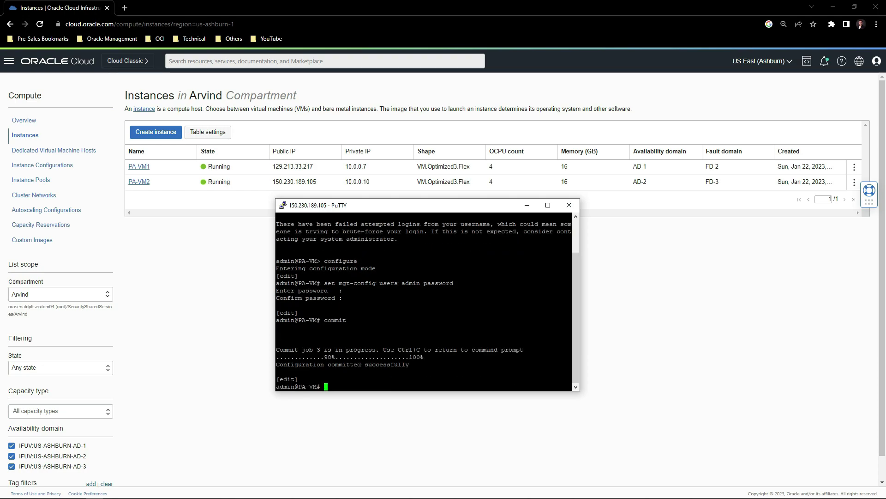
# Leave the second firewall's config mode, then make ethernet1/1 a Layer3 interface commented Untrust.
pyautogui.write('exit')
pyautogui.press('Return')
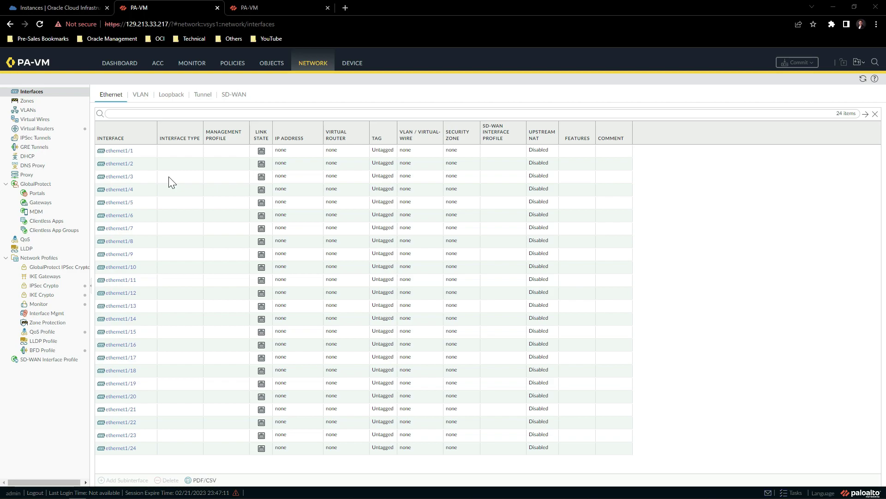
pyautogui.click(121, 151)
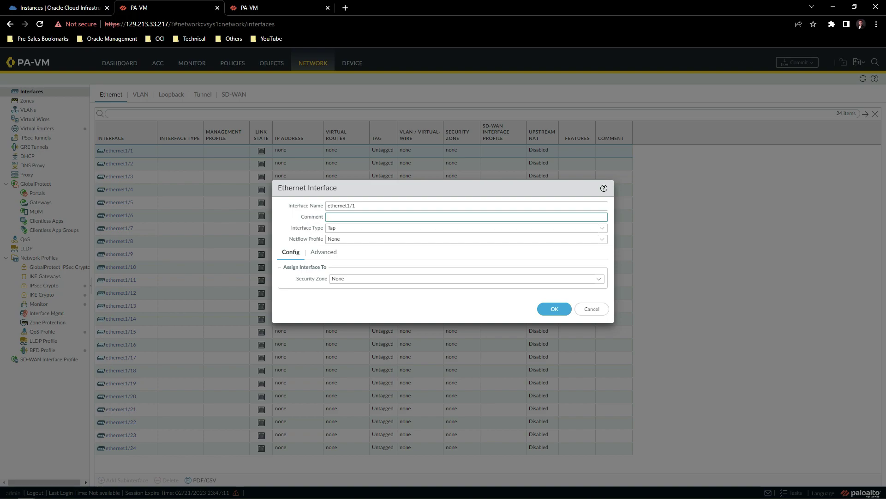
pyautogui.write('Untrust')
pyautogui.click(602, 229)
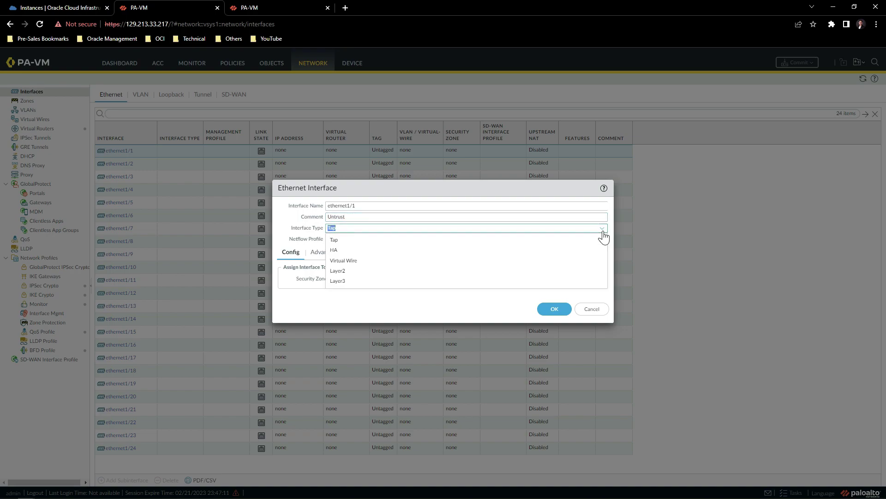
pyautogui.click(404, 282)
# Add IPv4 address 10.0.0.25/28 to ethernet1/1 and save the interface.
pyautogui.press('Tab')
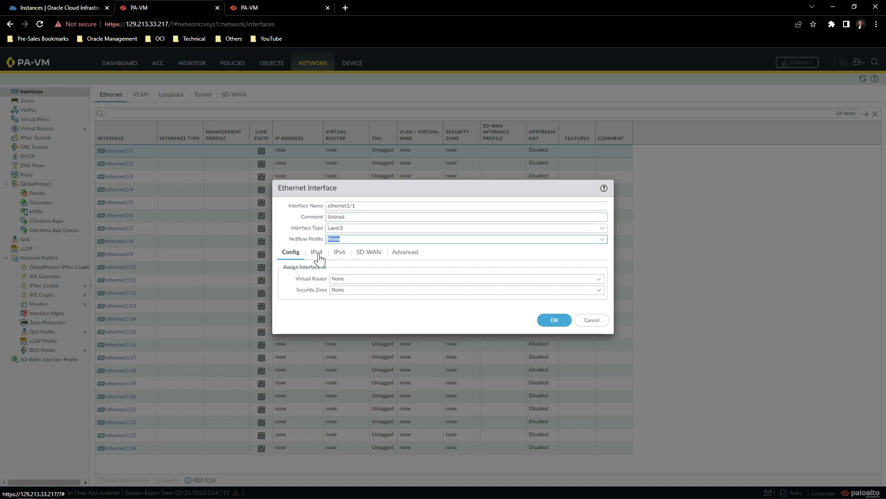
pyautogui.click(317, 254)
pyautogui.click(290, 351)
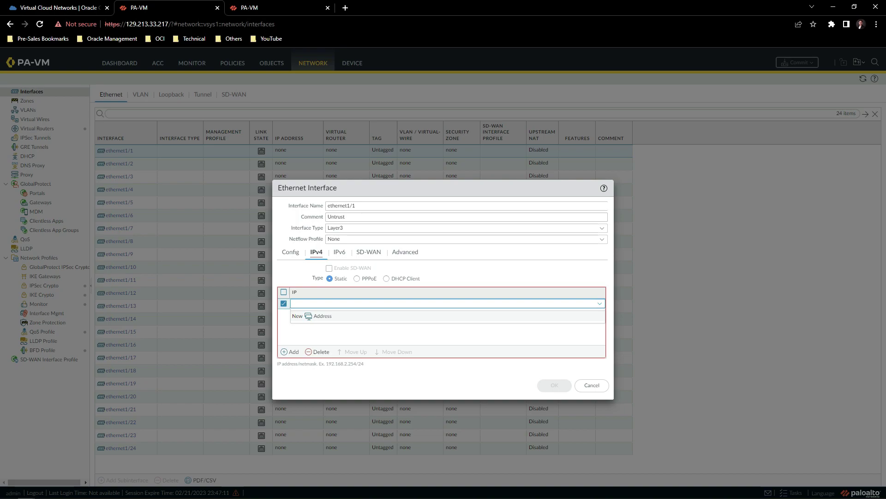
pyautogui.write('10.0.0.25/28')
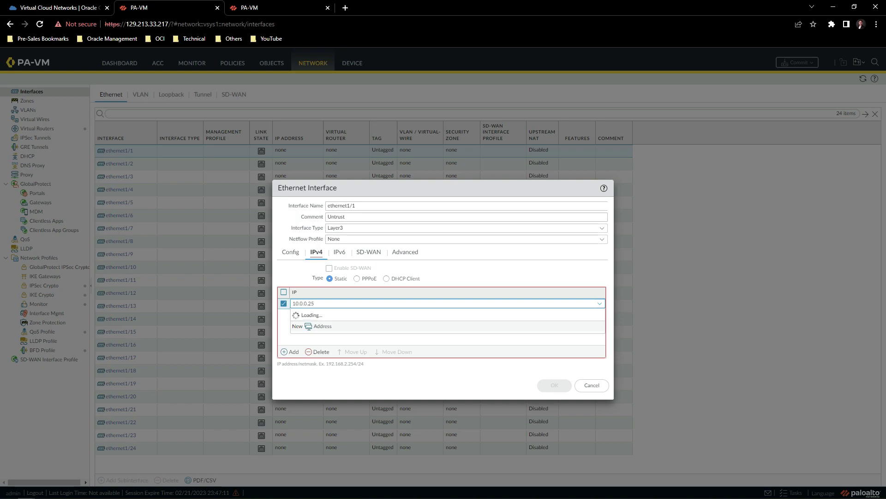
pyautogui.press('Return')
pyautogui.click(549, 386)
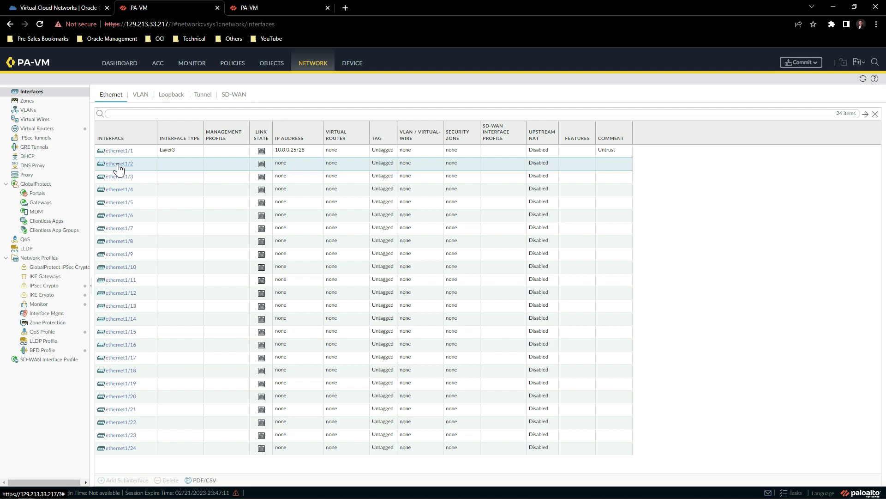
# Configure ethernet1/2 as Layer3 with IPv4 10.0.0.37/28 and comment Trust.
pyautogui.click(118, 165)
pyautogui.write('Trust')
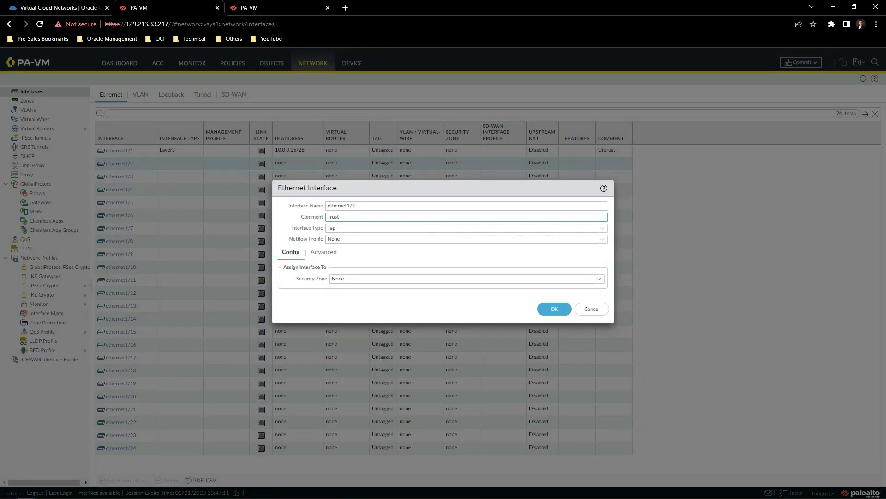
pyautogui.click(602, 228)
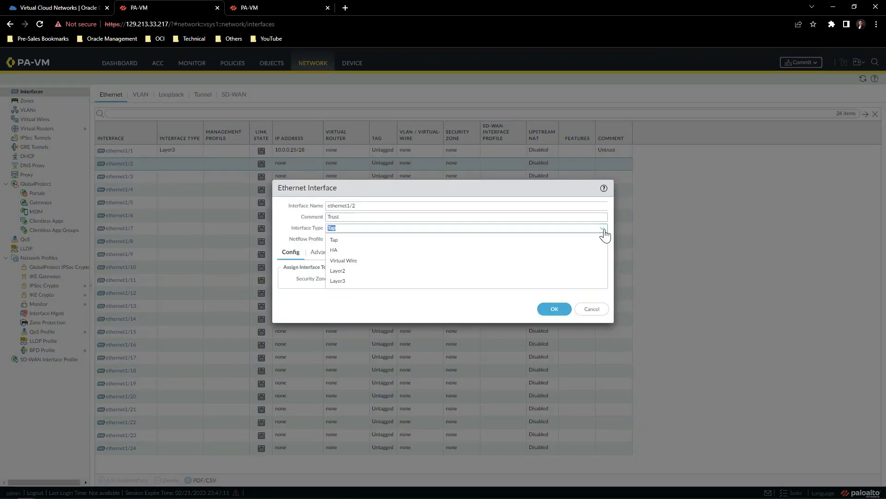
pyautogui.click(351, 282)
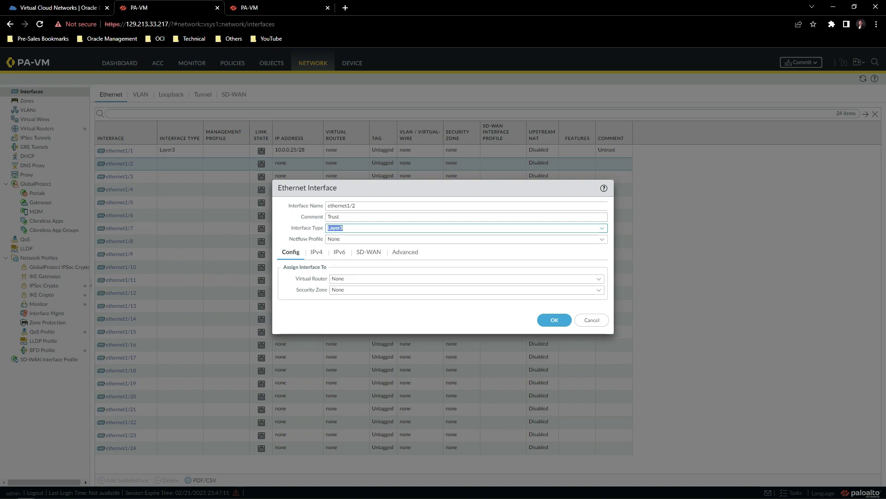
pyautogui.click(316, 253)
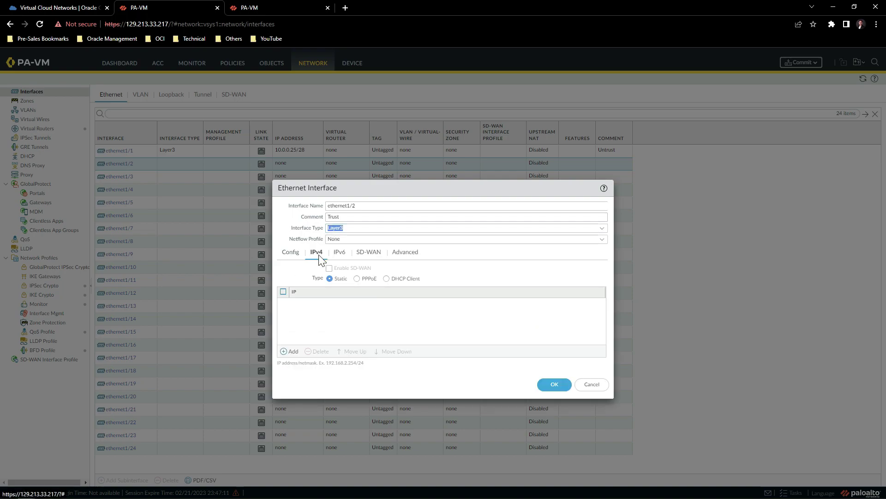
pyautogui.click(292, 351)
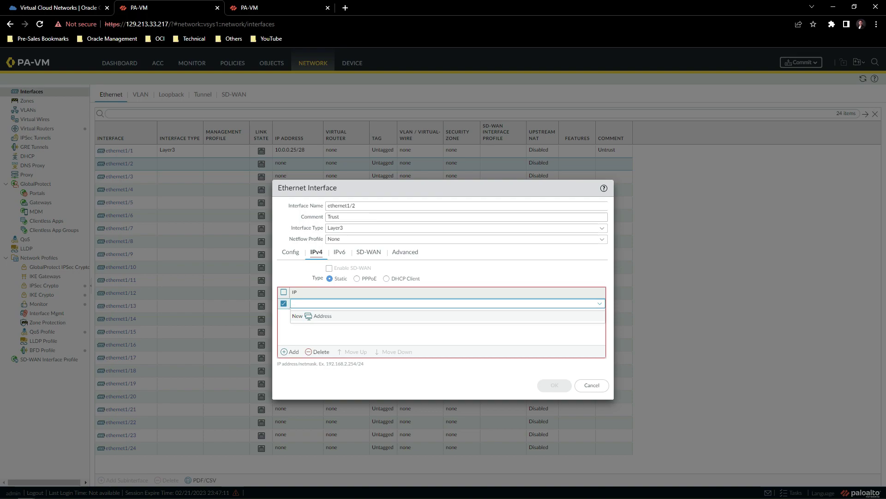
pyautogui.write('10.0.0.37/28')
pyautogui.click(552, 386)
pyautogui.click(553, 385)
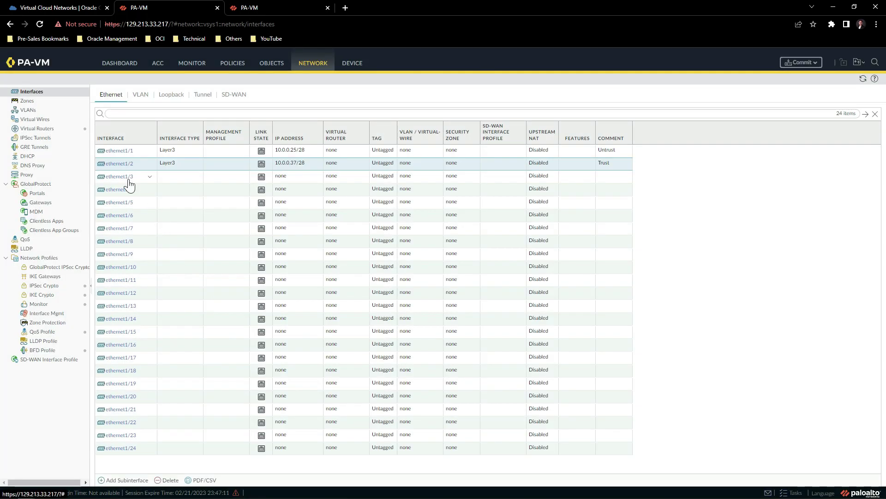
# Set ethernet1/3 to interface type HA with comment HA1.
pyautogui.click(129, 181)
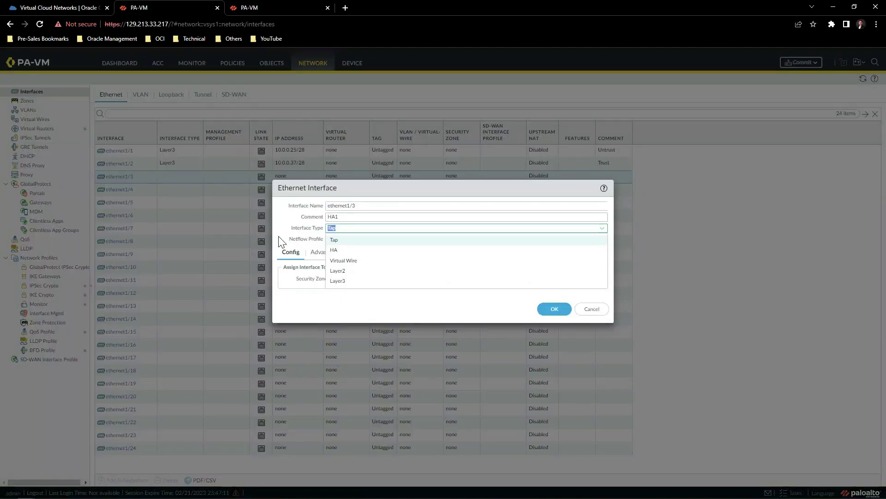
pyautogui.press('Tab')
pyautogui.click(602, 229)
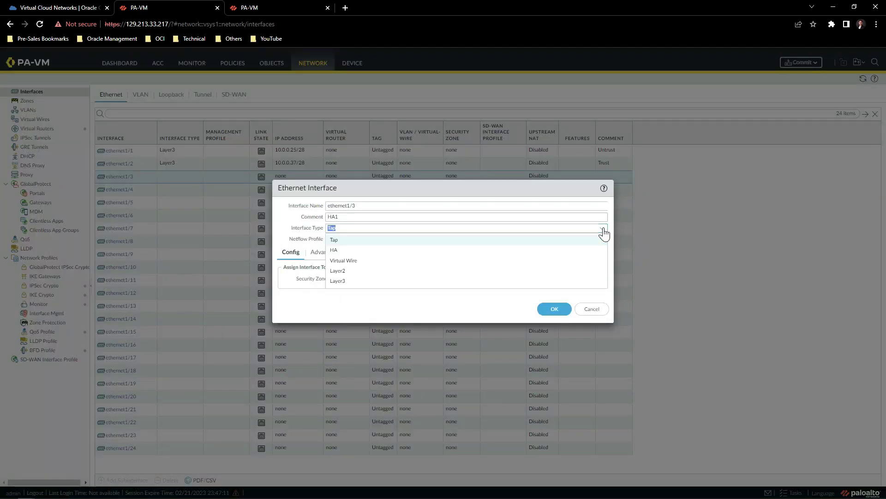
pyautogui.click(374, 252)
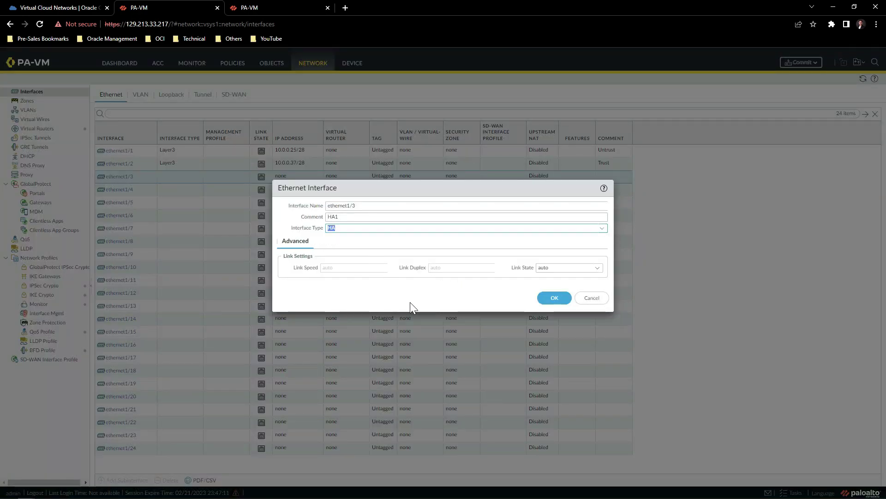
pyautogui.click(554, 298)
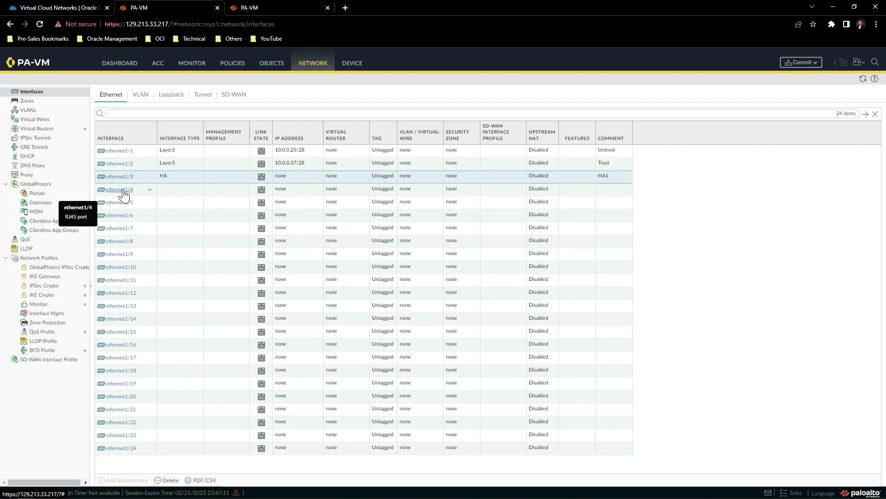
# Set ethernet1/4 to interface type HA with comment HA2.
pyautogui.click(124, 193)
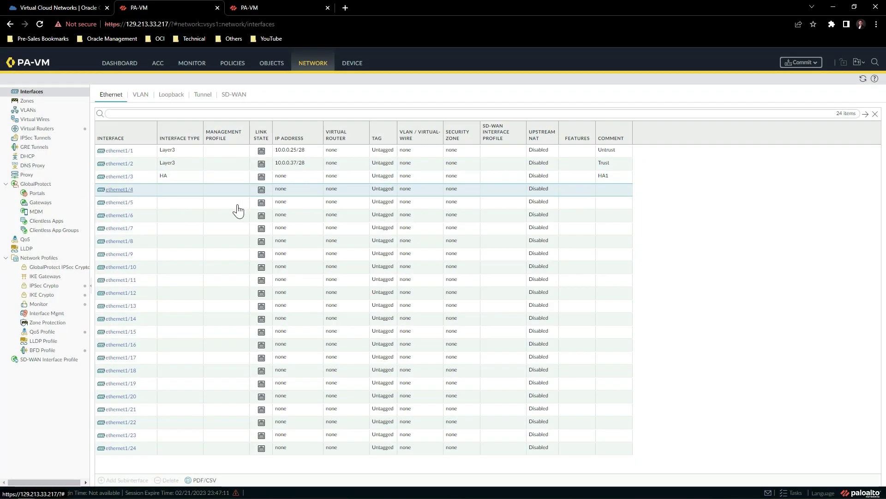
pyautogui.write('HA2')
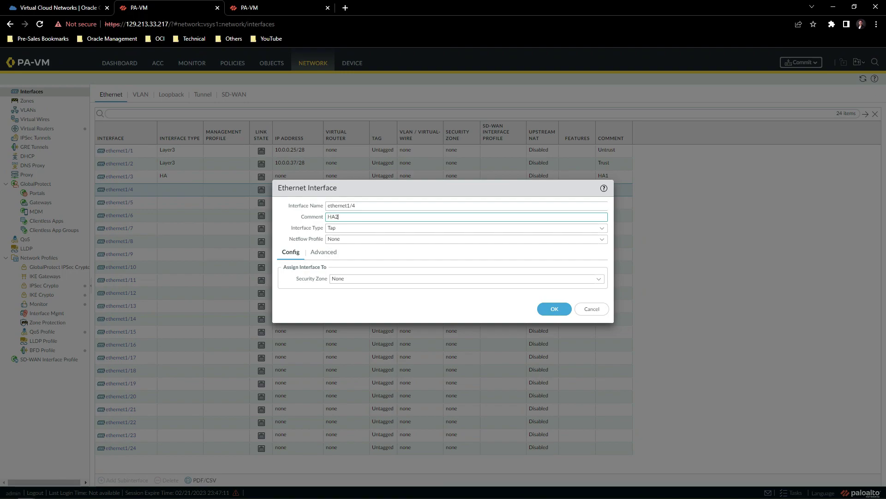
pyautogui.click(601, 229)
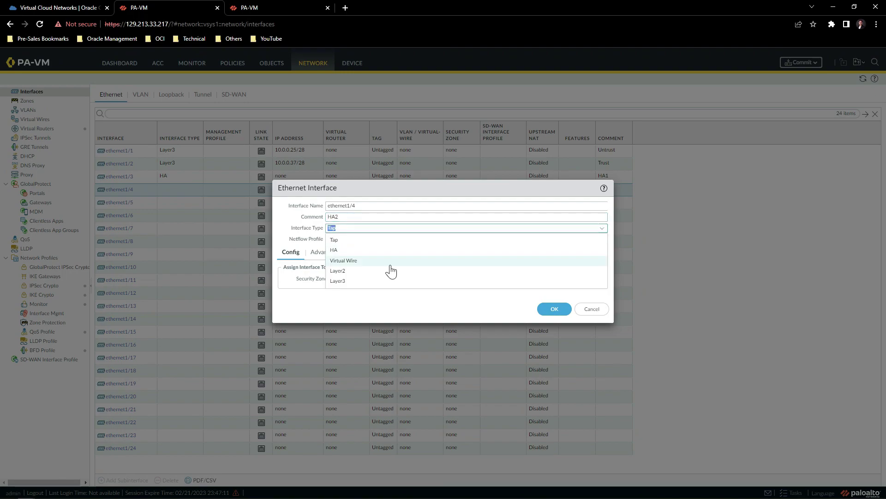
pyautogui.click(340, 250)
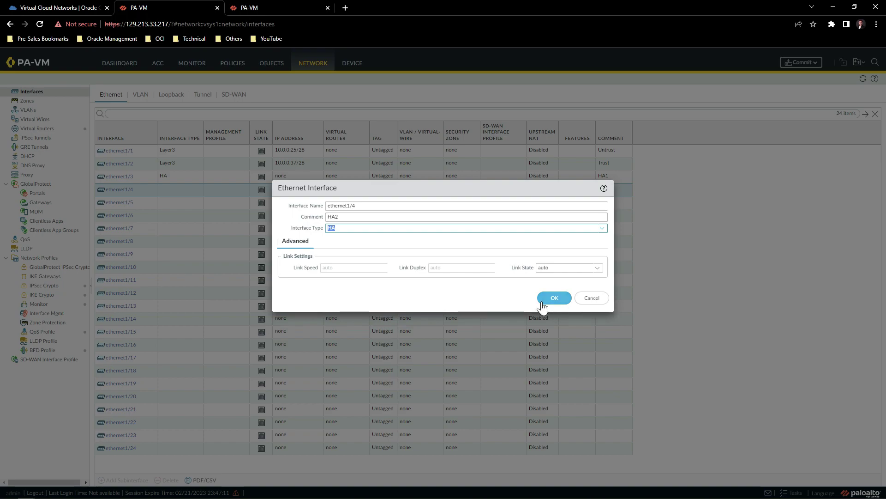
pyautogui.click(554, 298)
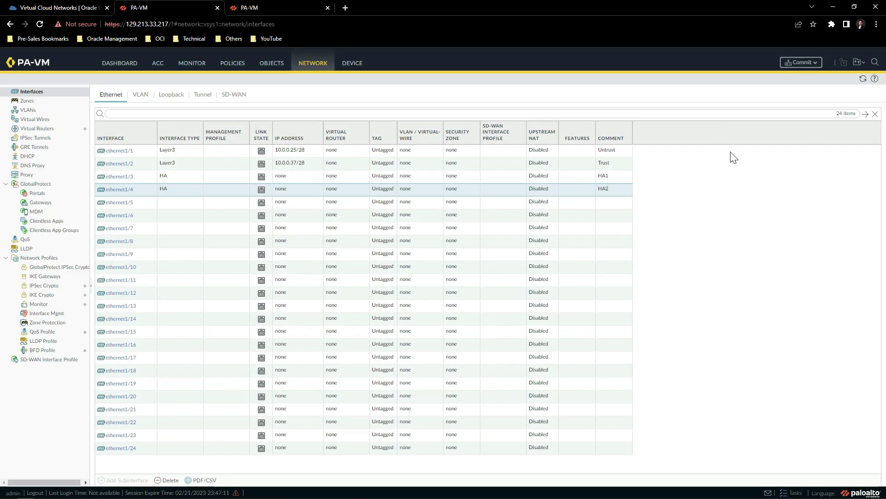
# Commit the first firewall's interface changes, then switch to the 150.230.189.105 firewall's interface list.
pyautogui.click(801, 64)
pyautogui.click(524, 387)
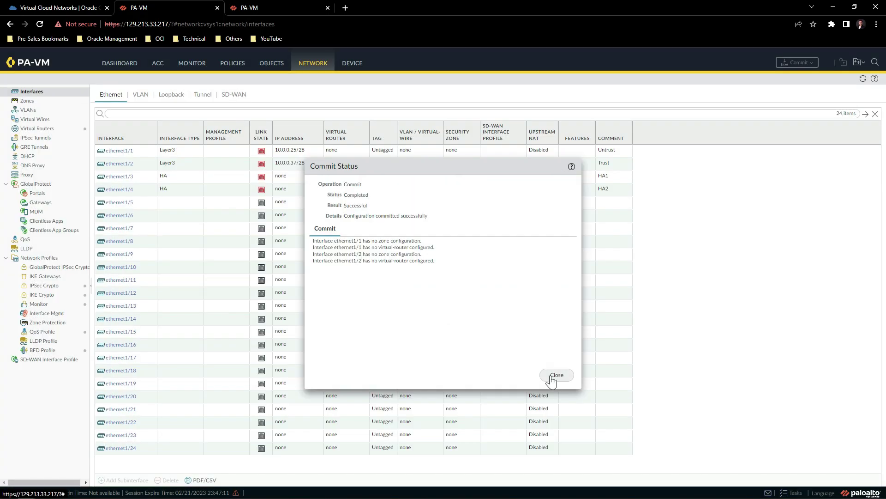
pyautogui.click(556, 374)
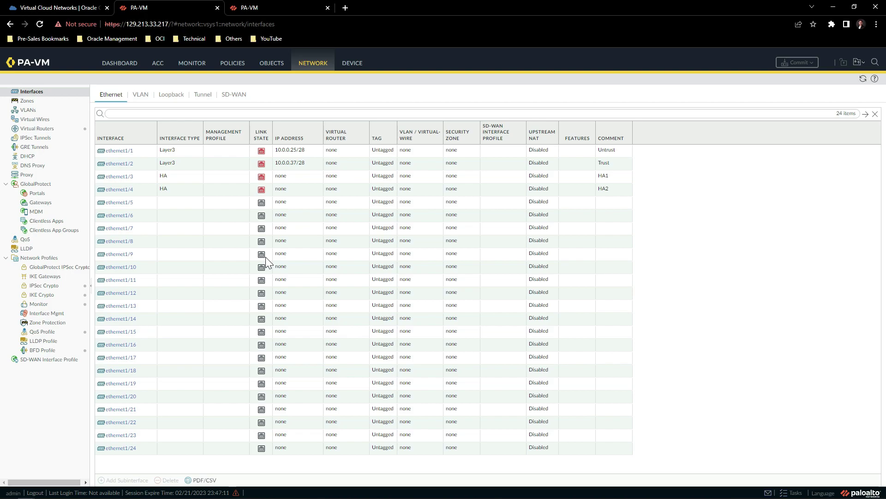
pyautogui.hotkey('ctrl', 'Tab')
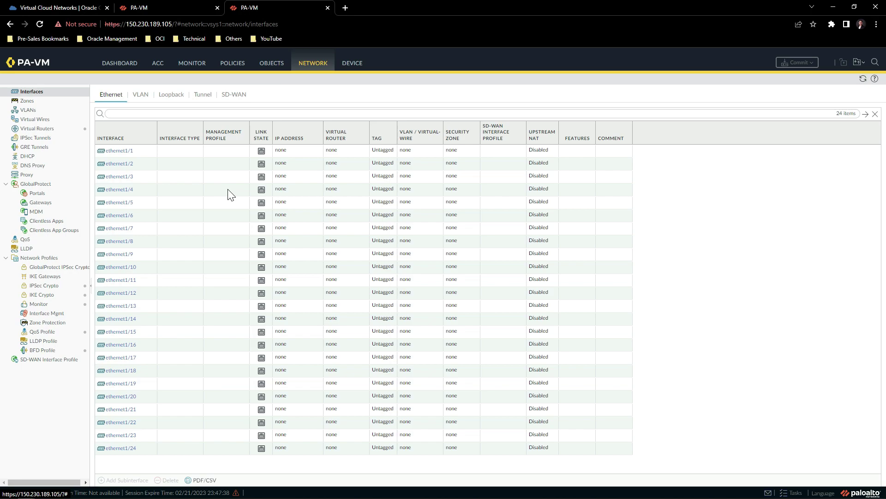
# Make ethernet1/1 a Layer3 interface commented 'Untrust' and ethernet1/2 a Layer3 interface commented 'Trust'.
pyautogui.click(121, 152)
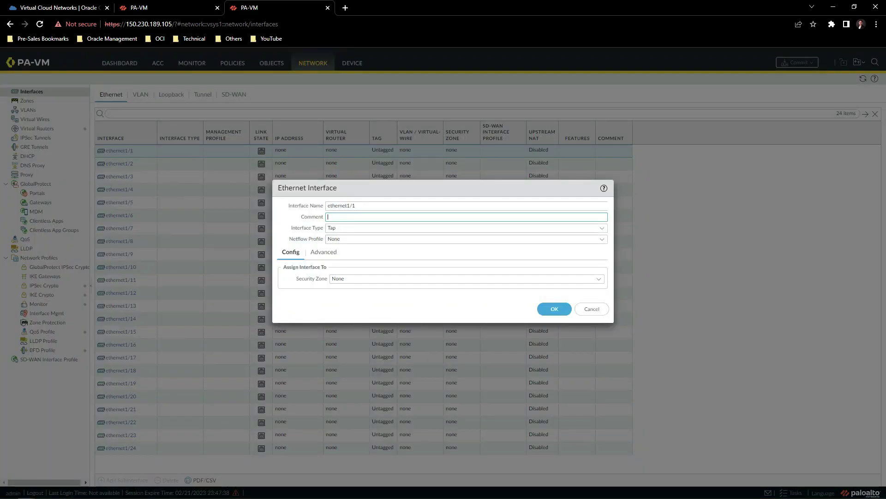
pyautogui.write('Untrust')
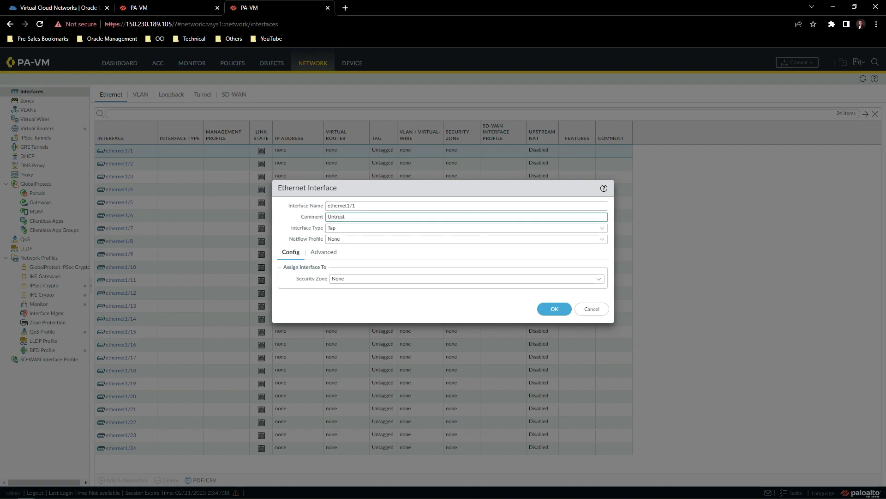
pyautogui.click(388, 227)
pyautogui.click(388, 282)
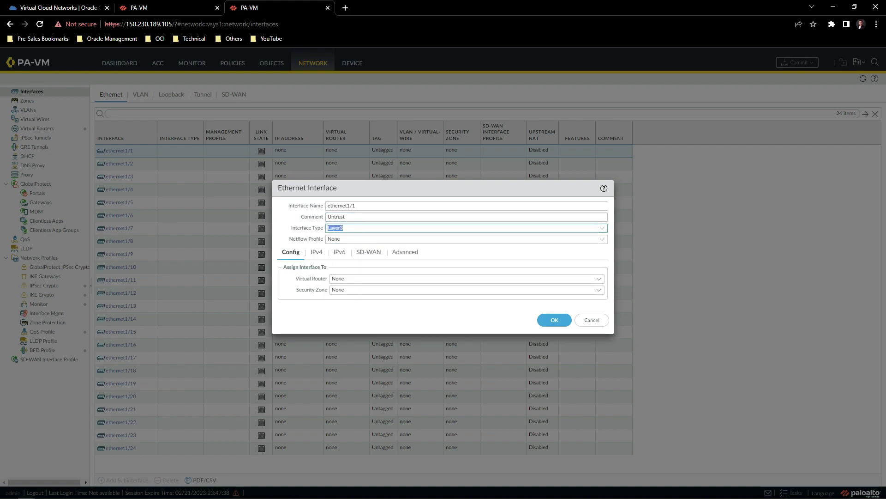
pyautogui.click(552, 324)
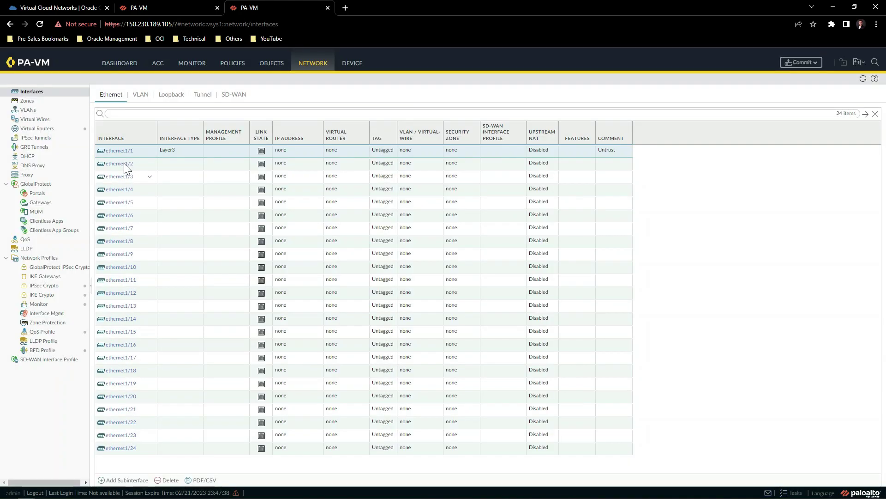
pyautogui.click(122, 167)
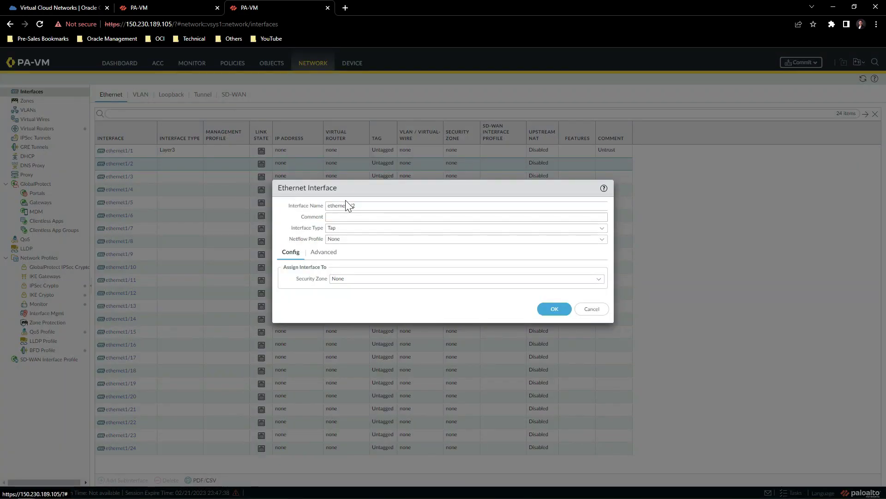
pyautogui.press('Tab')
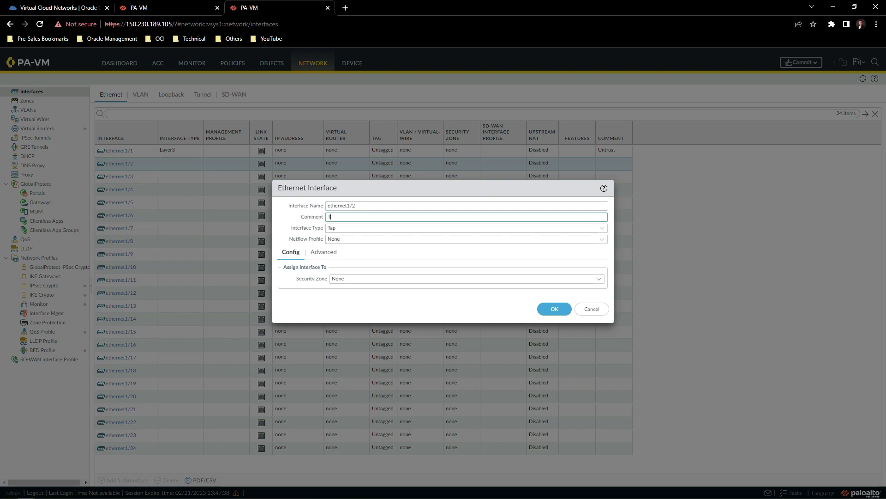
pyautogui.write('Trust')
pyautogui.click(602, 228)
pyautogui.click(368, 281)
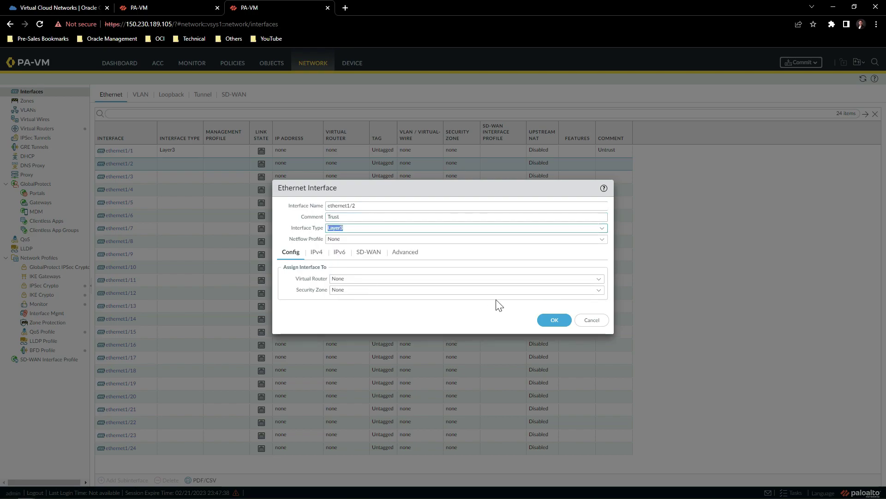
pyautogui.click(549, 322)
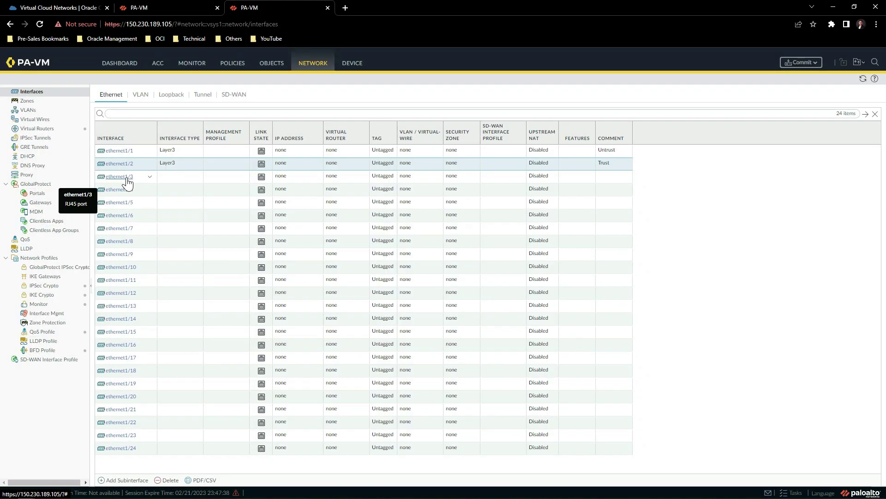
# Make ethernet1/3 and ethernet1/4 HA interfaces, commented 'HA1' and 'HA2'.
pyautogui.click(126, 178)
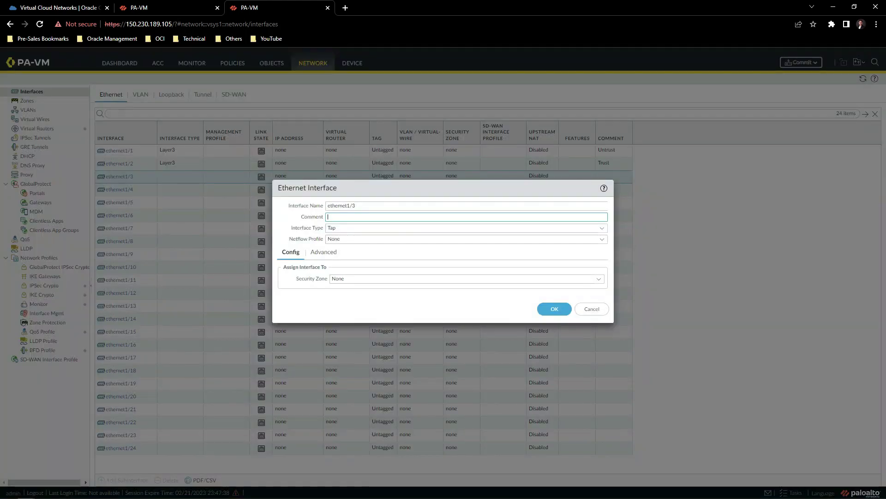
pyautogui.write('HA1')
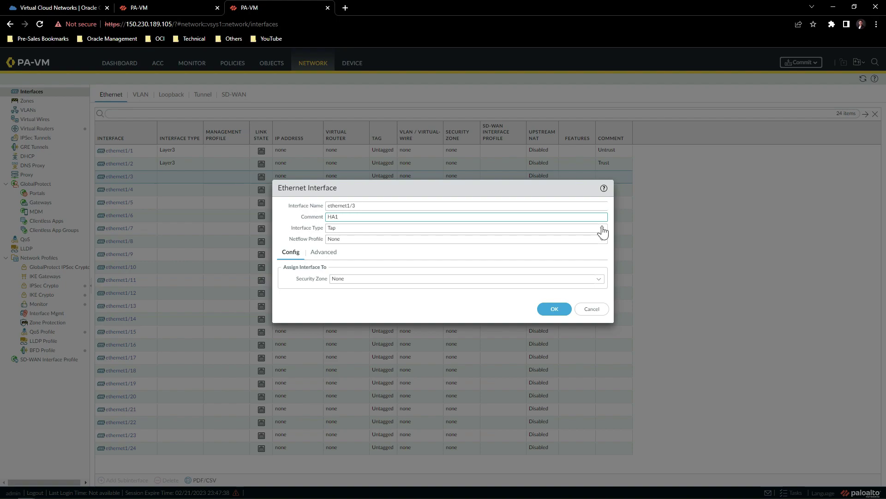
pyautogui.click(599, 229)
pyautogui.click(344, 255)
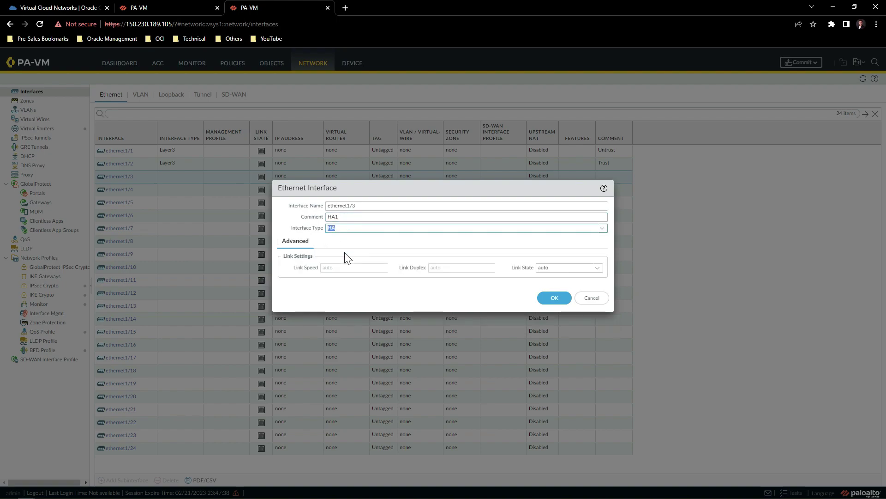
pyautogui.click(555, 309)
pyautogui.click(122, 190)
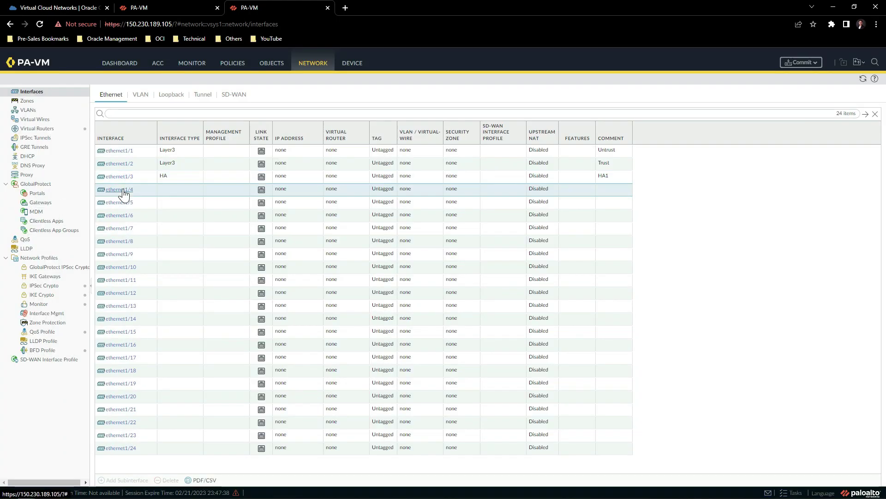
pyautogui.write('HA')
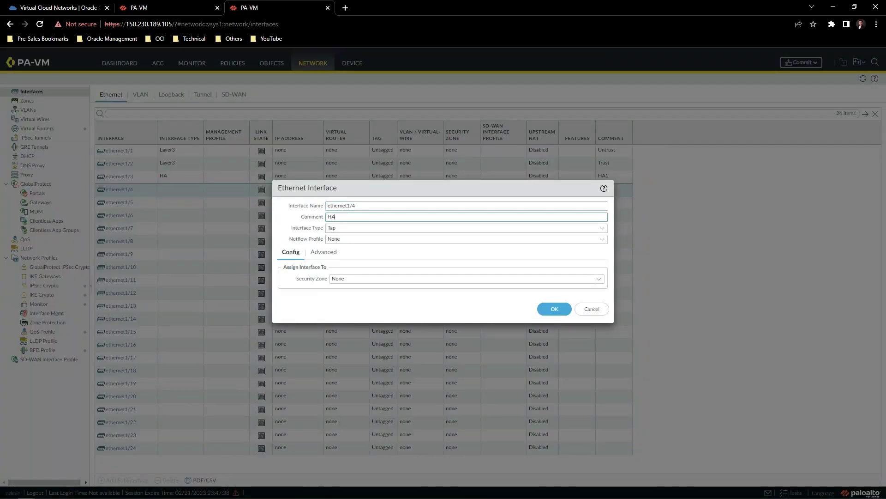
pyautogui.write('2')
pyautogui.click(602, 228)
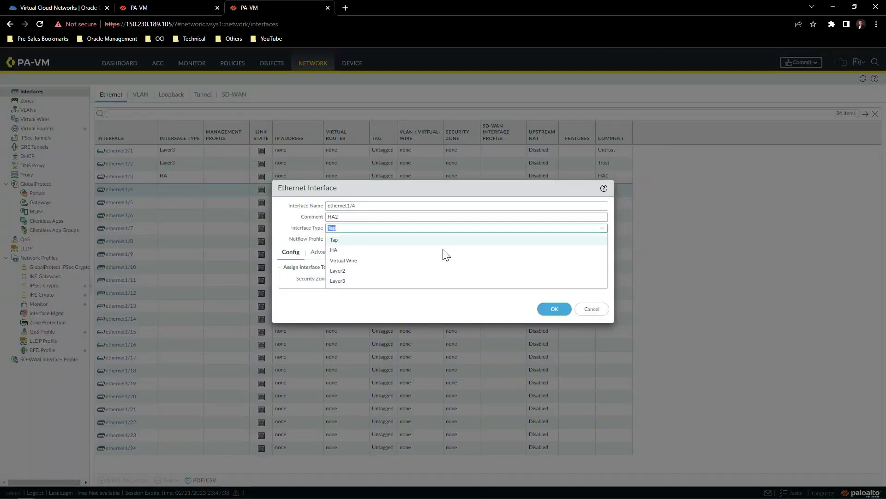
pyautogui.click(393, 249)
pyautogui.click(551, 296)
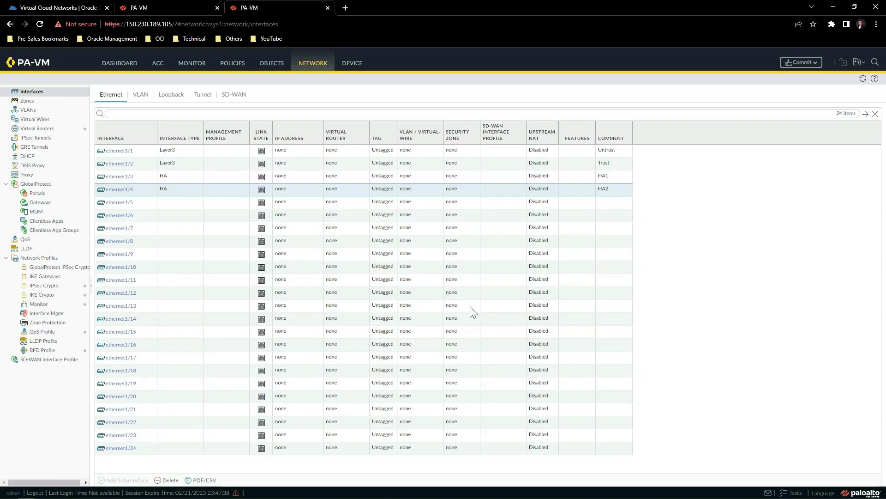
# Commit the second firewall's interface changes, then return to the first firewall's tab.
pyautogui.click(800, 62)
pyautogui.click(523, 390)
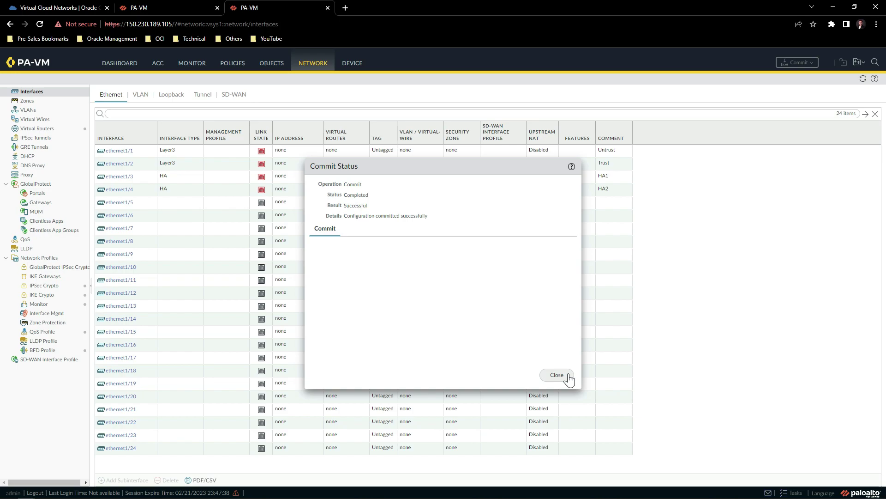
pyautogui.click(557, 375)
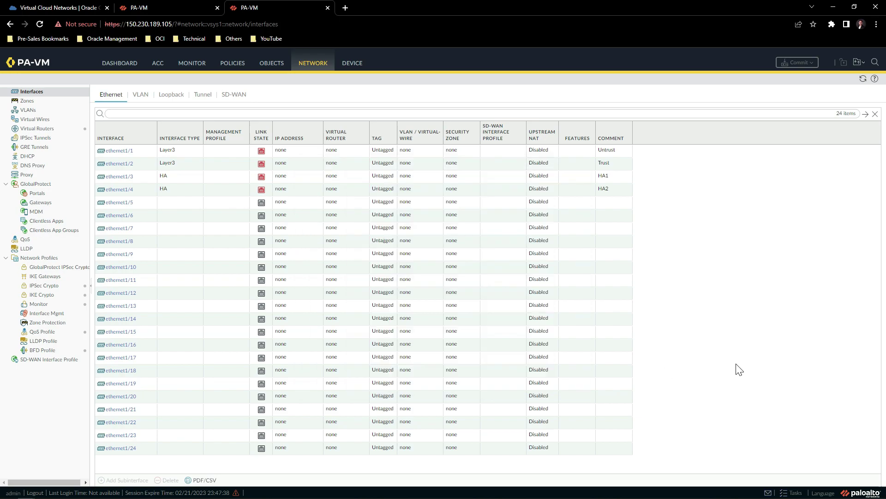
pyautogui.hotkey('ctrl', 'shift', 'Tab')
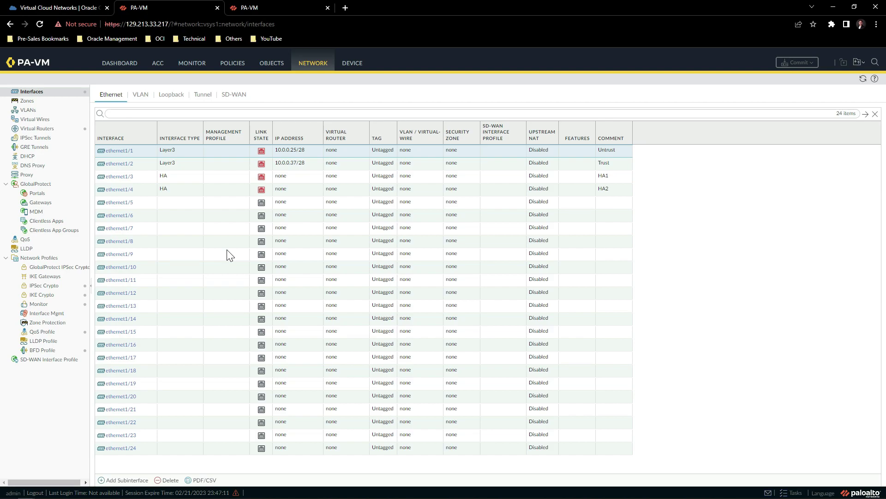
# Enable Jumbo Frame in the first firewall's Session Settings, raising Global MTU to 9192.
pyautogui.hotkey('ctrl', '+')
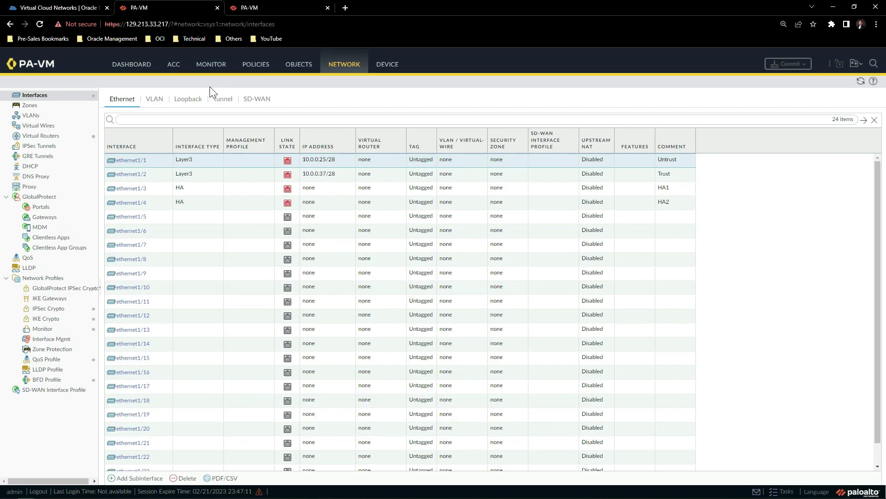
pyautogui.click(384, 68)
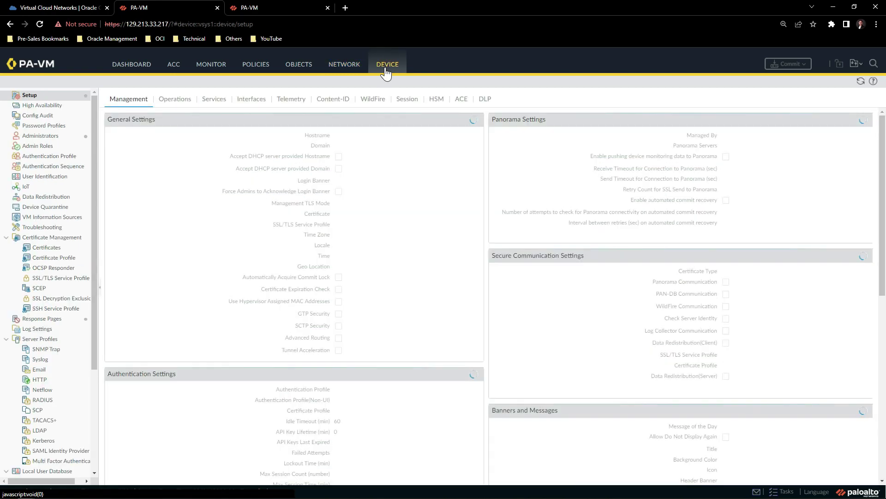
pyautogui.click(399, 104)
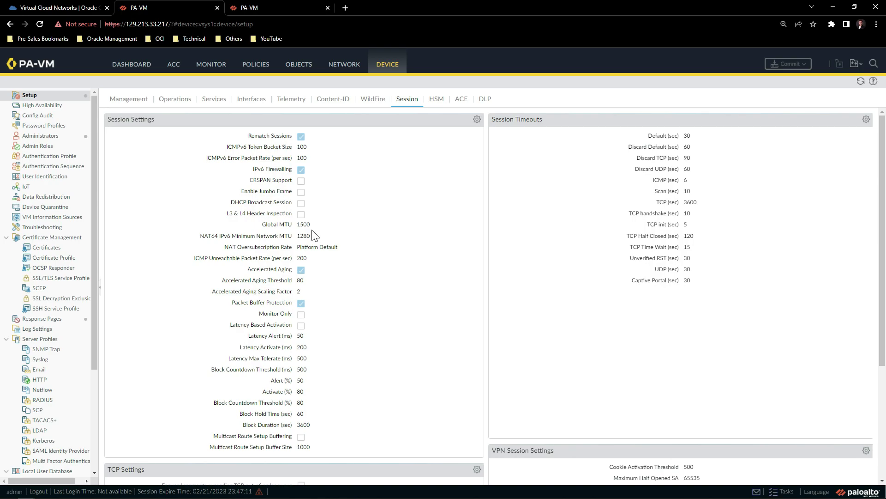
pyautogui.click(477, 121)
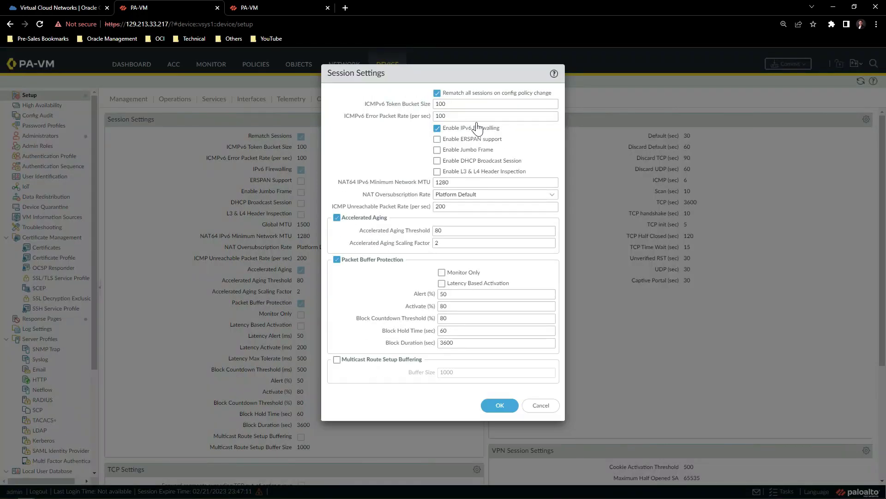
pyautogui.click(437, 153)
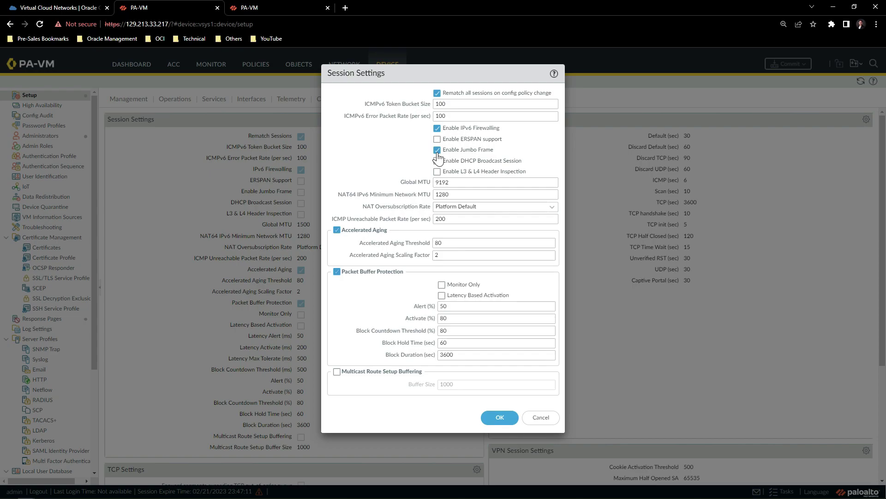
pyautogui.click(495, 418)
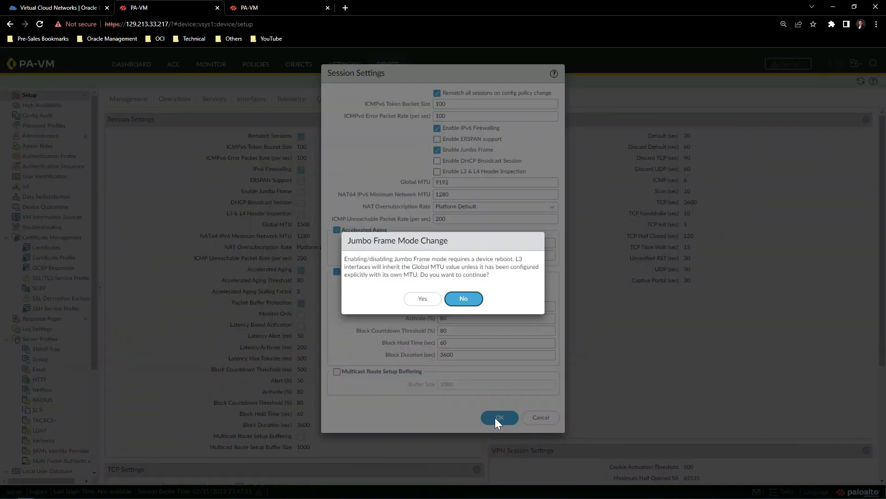
pyautogui.click(430, 301)
pyautogui.click(434, 302)
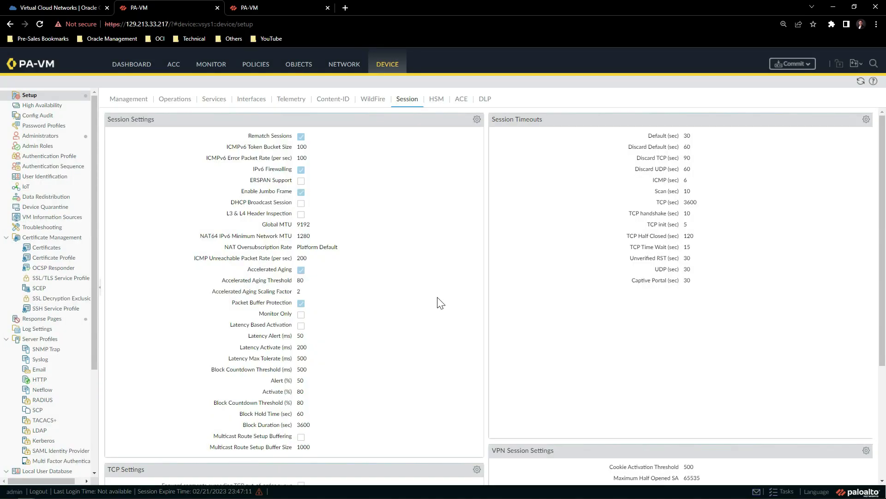
# Enable Jumbo Frame (Global MTU 9192) in the Session Settings of firewall 150.230.189.105.
pyautogui.click(280, 8)
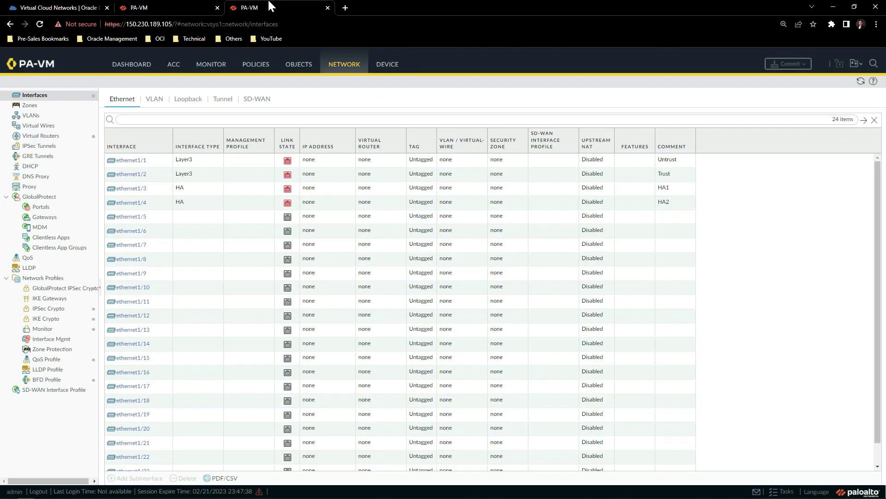
pyautogui.click(389, 66)
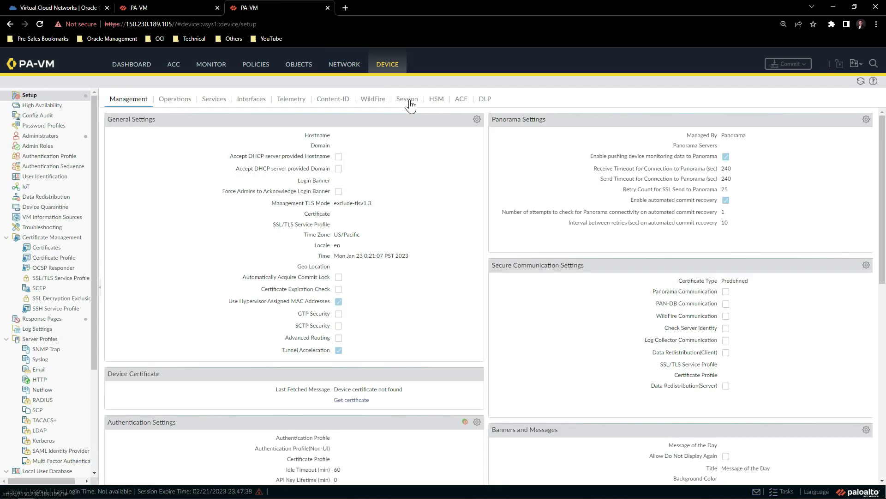
pyautogui.click(408, 99)
pyautogui.click(477, 120)
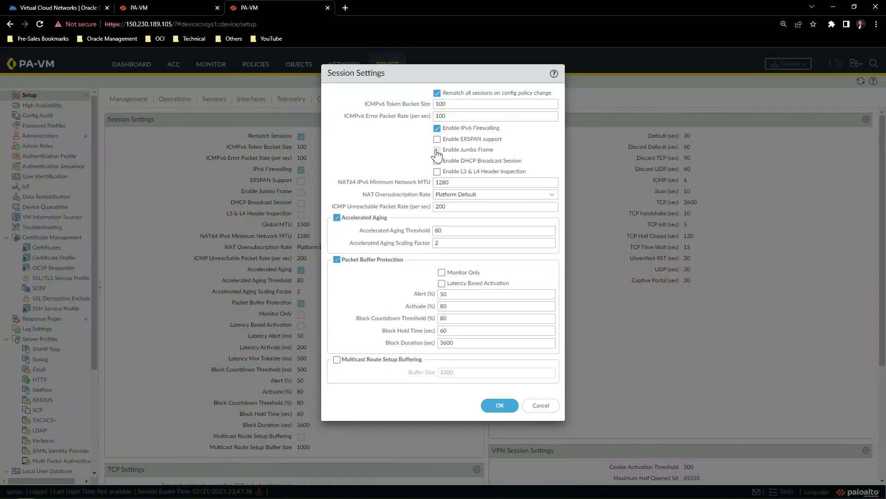
pyautogui.click(437, 150)
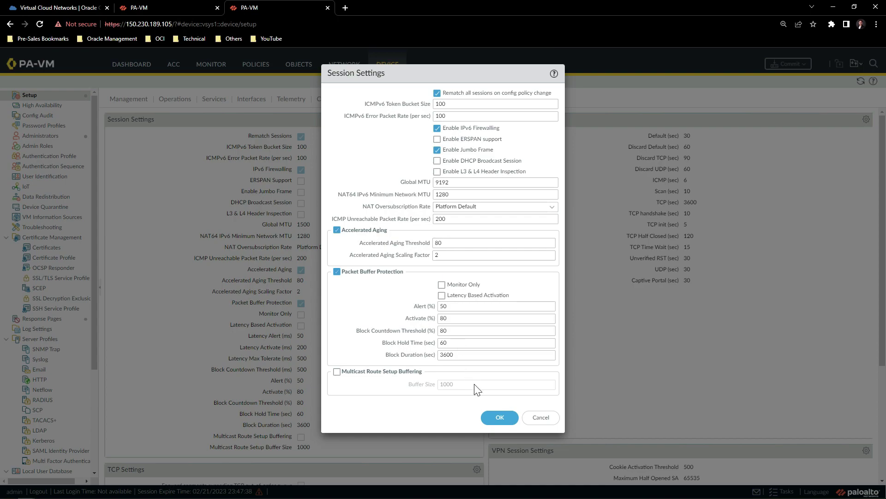
pyautogui.click(499, 420)
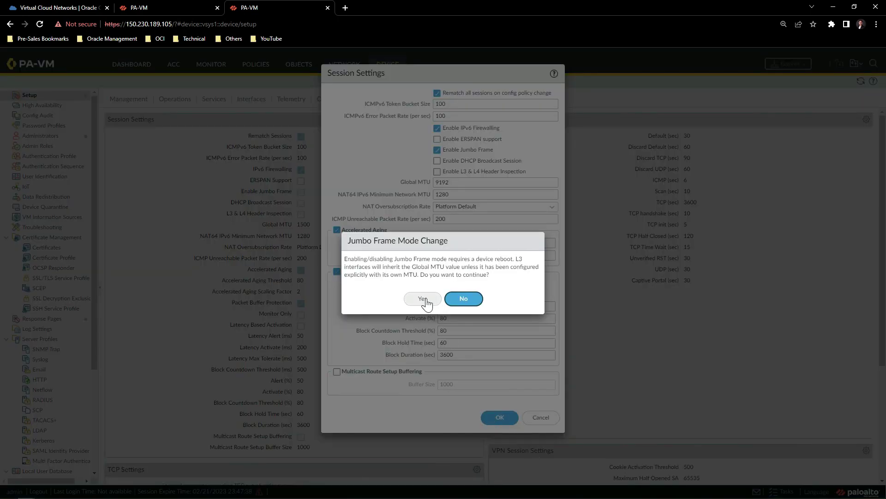
pyautogui.click(423, 298)
pyautogui.click(442, 296)
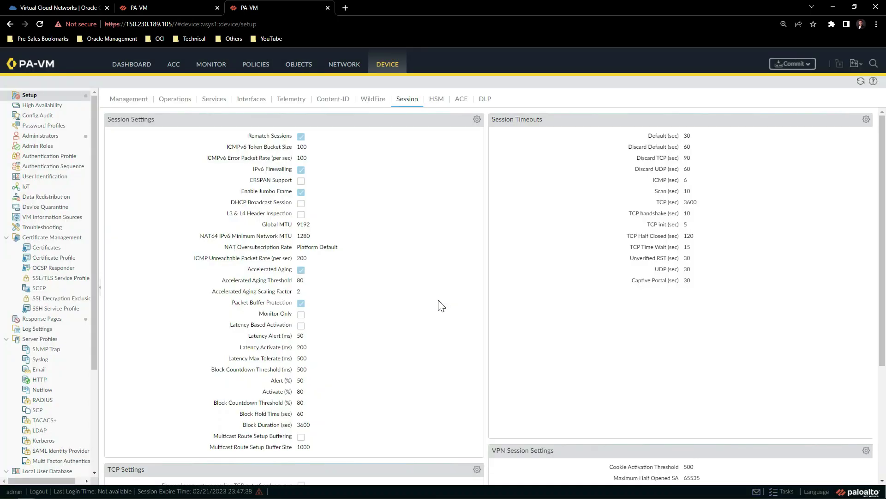
pyautogui.hotkey('ctrl', 'shift', 'Tab')
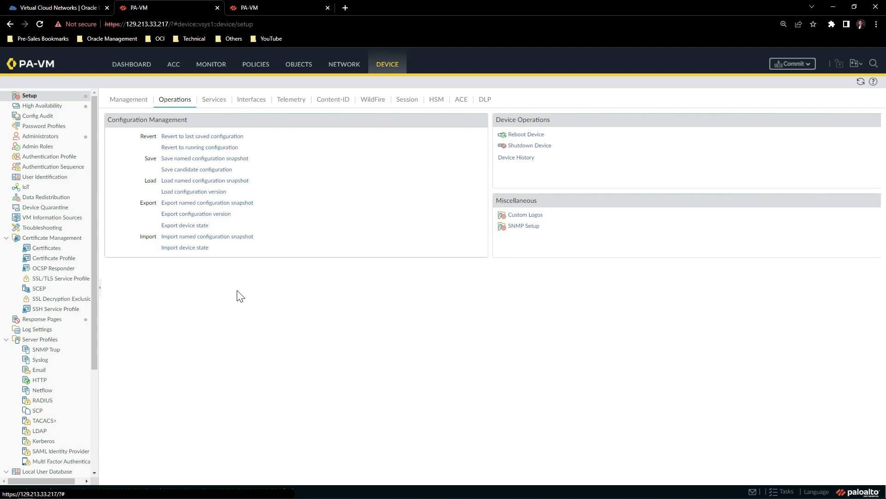
# Enable HA with Group ID 20 and peer HA1 address 10.0.0.61.
pyautogui.click(63, 114)
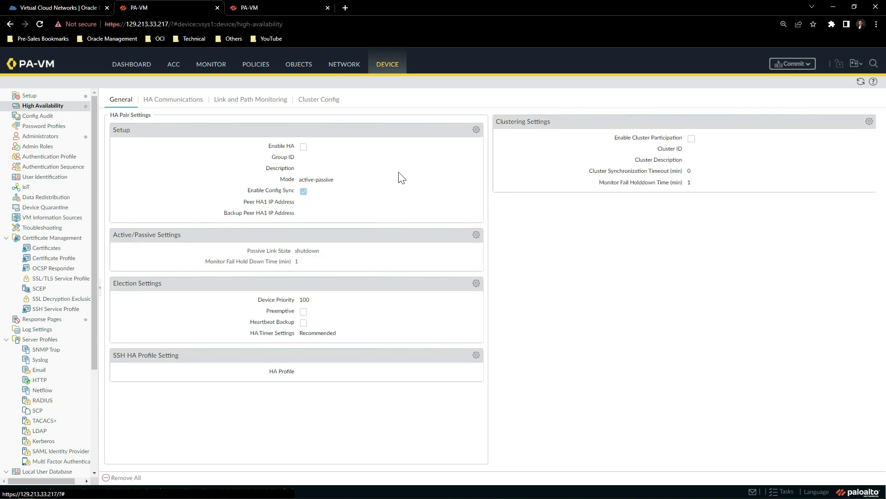
pyautogui.click(476, 131)
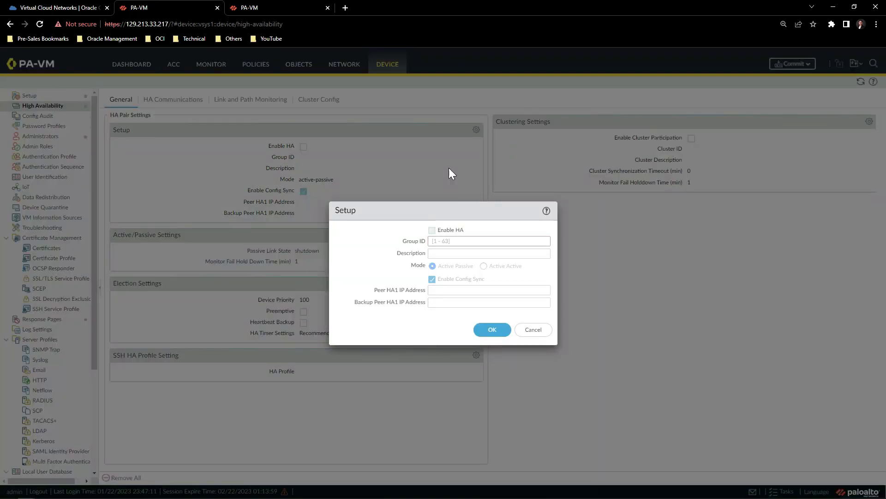
pyautogui.click(432, 230)
pyautogui.click(435, 241)
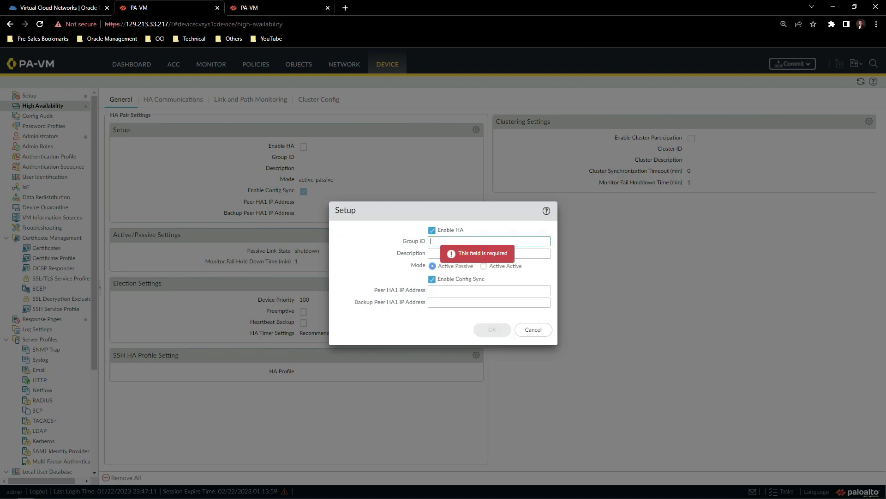
pyautogui.write('20')
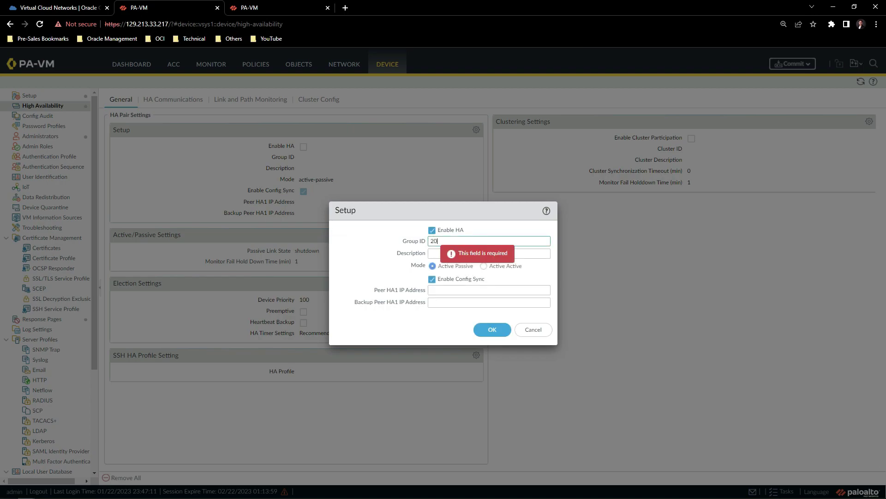
pyautogui.click(462, 290)
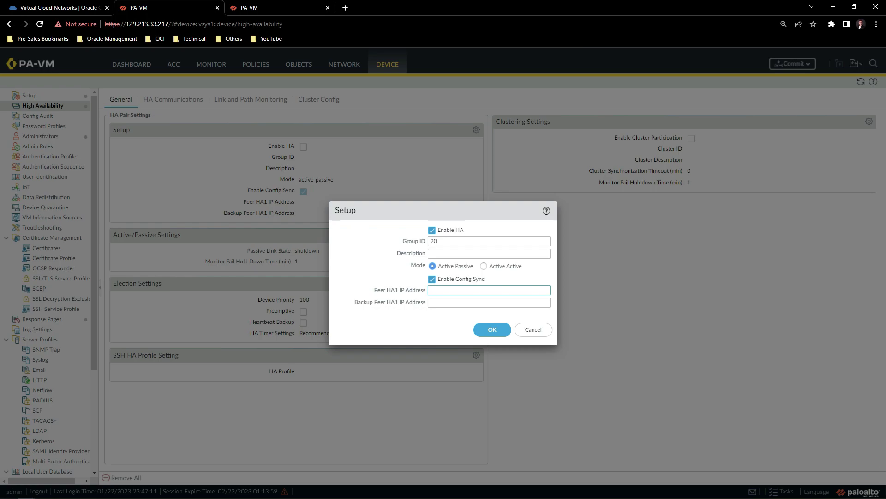
pyautogui.write('10.0.0.61')
pyautogui.click(492, 337)
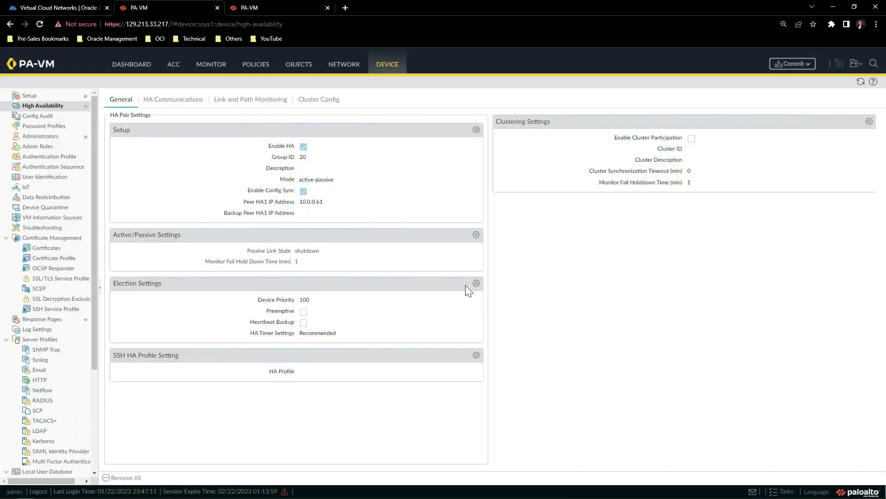
# Turn on Preemptive in the HA election settings.
pyautogui.click(476, 283)
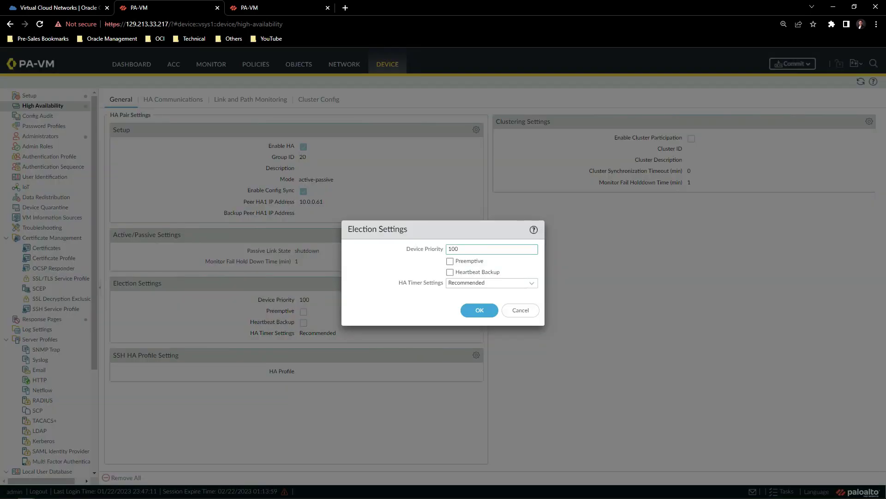
pyautogui.click(450, 261)
pyautogui.click(478, 310)
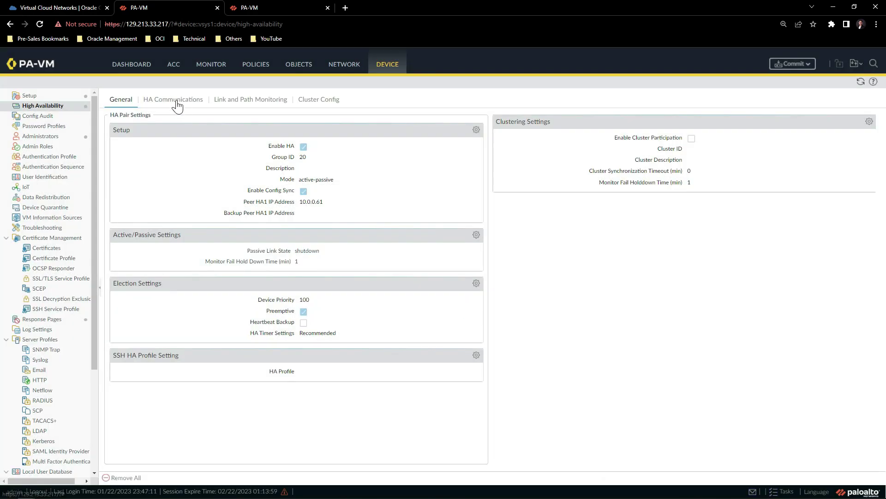
# Set the HA1 link to ethernet1/3 with IP 10.0.0.57 and netmask 255.255.255.240.
pyautogui.click(174, 100)
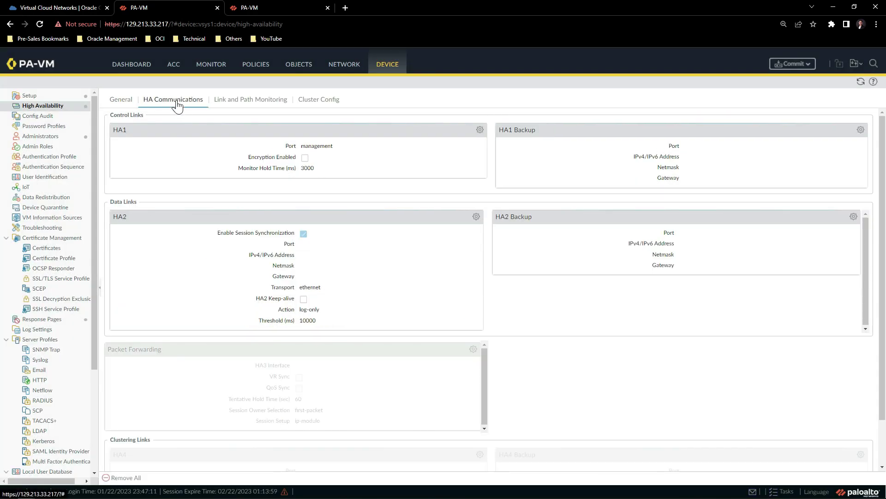
pyautogui.click(479, 131)
pyautogui.click(564, 238)
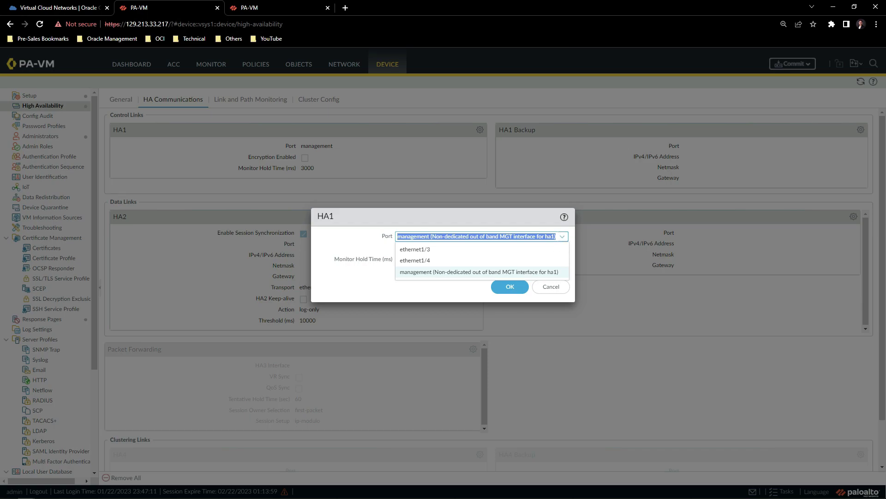
pyautogui.click(434, 252)
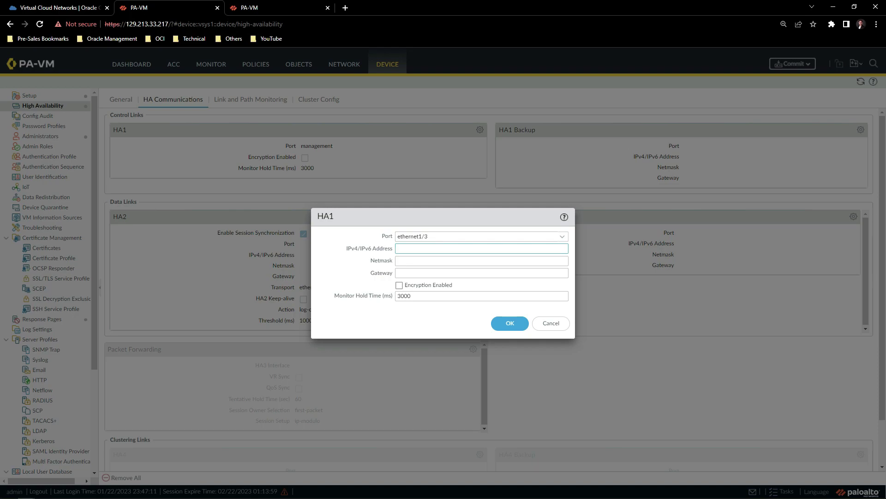
pyautogui.write('10.0.0.57')
pyautogui.click(482, 260)
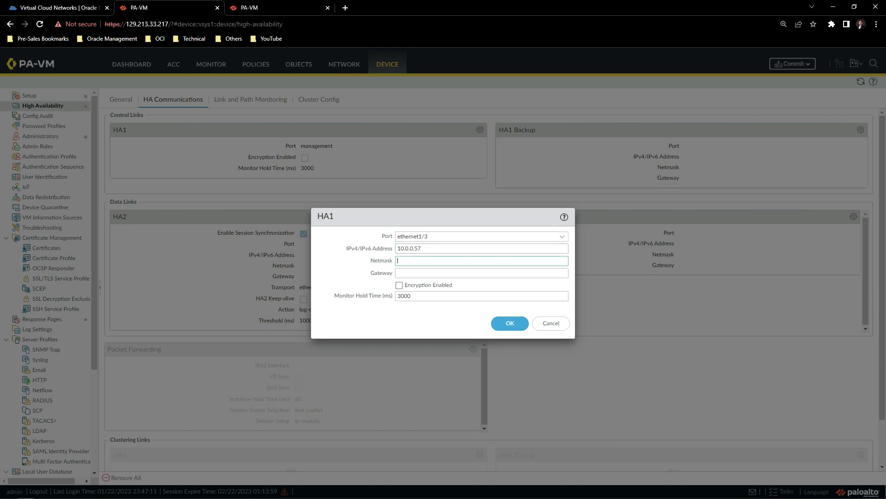
pyautogui.write('255.255.255.240')
pyautogui.click(507, 331)
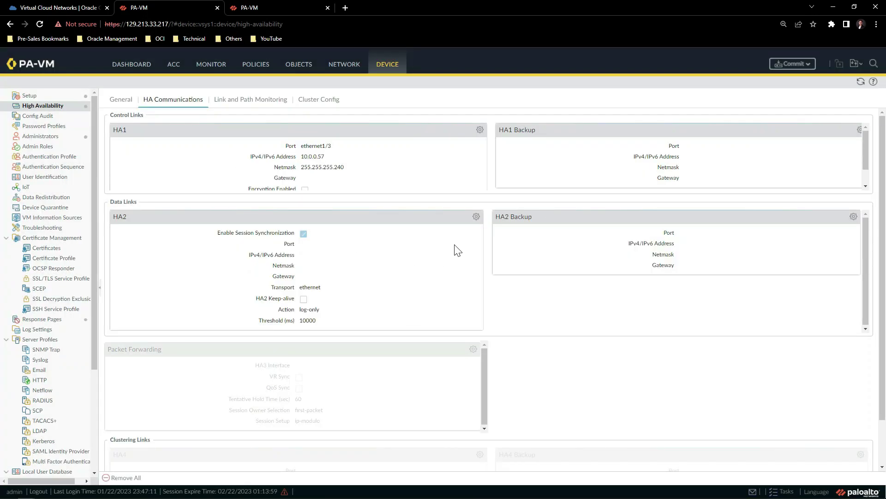
# Set the HA2 link to ethernet1/4, IP 10.0.0.62, netmask 255.255.255.240, transport udp.
pyautogui.click(476, 217)
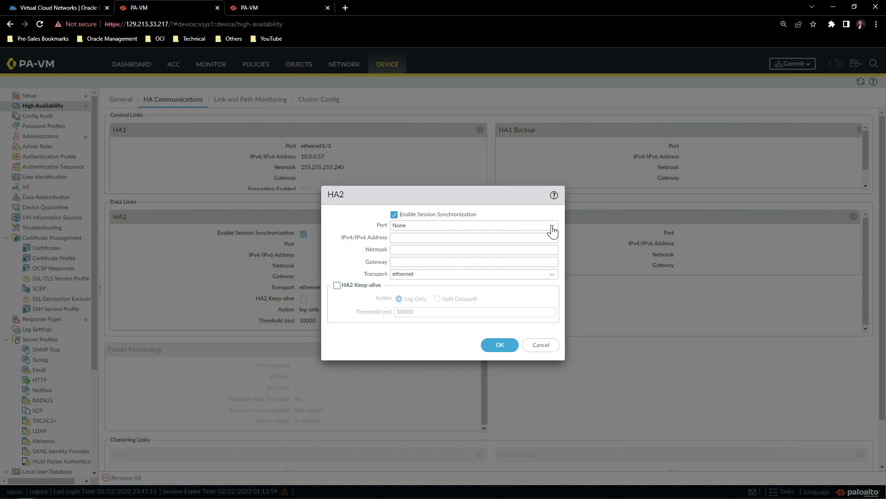
pyautogui.click(552, 226)
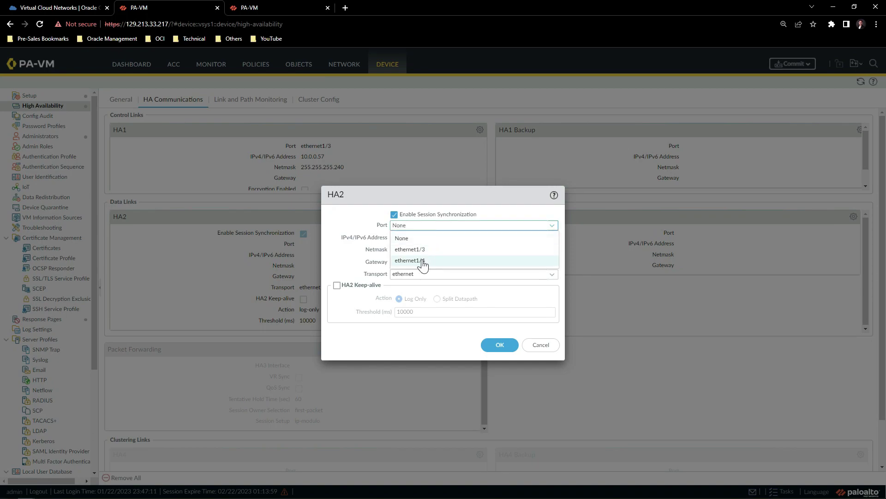
pyautogui.click(423, 262)
pyautogui.click(462, 237)
pyautogui.write('10.0.0.62')
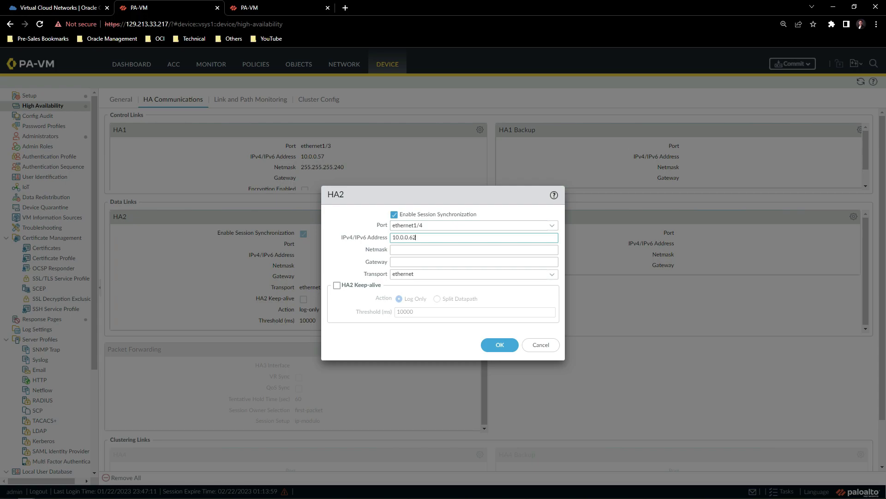
pyautogui.click(462, 250)
pyautogui.write('255.255.255.240')
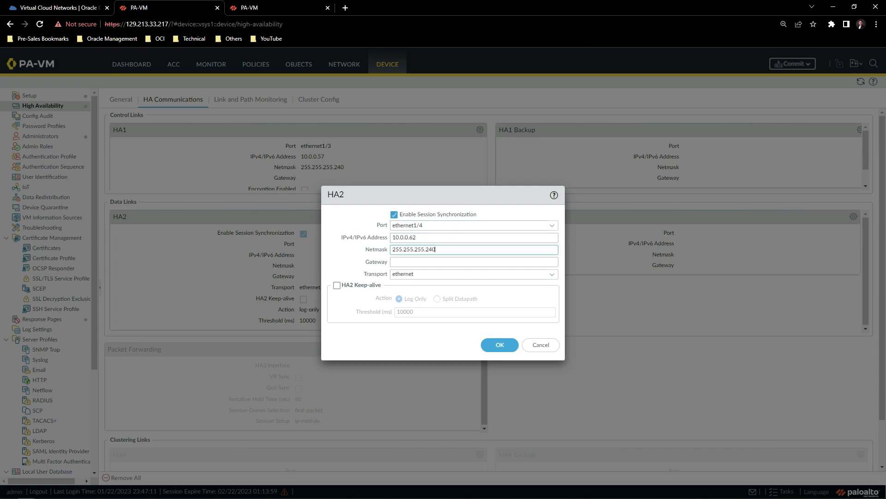
pyautogui.click(551, 276)
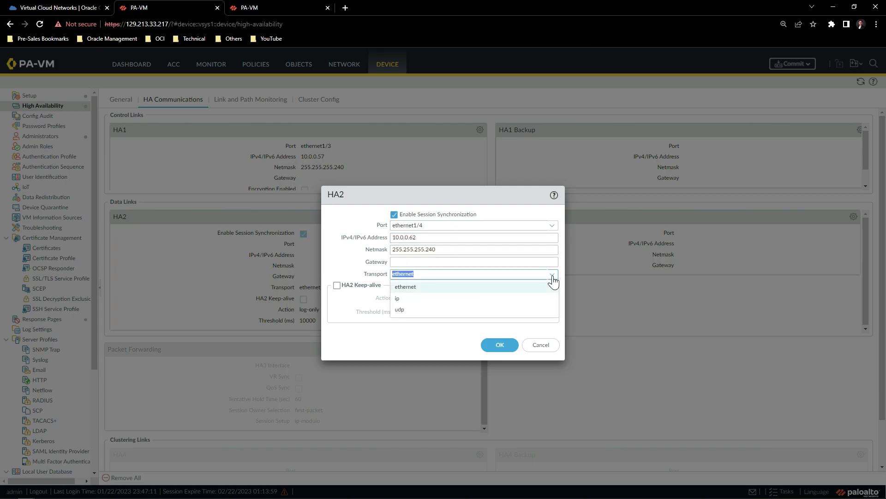
pyautogui.click(400, 310)
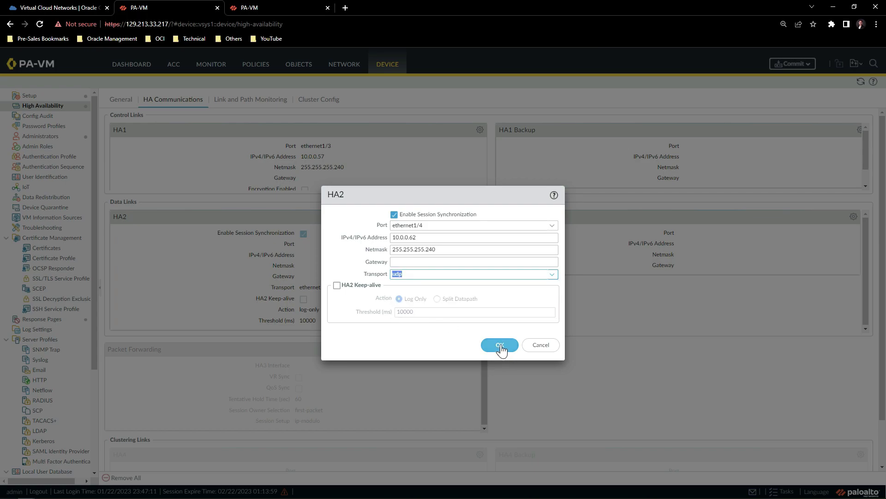
pyautogui.click(500, 346)
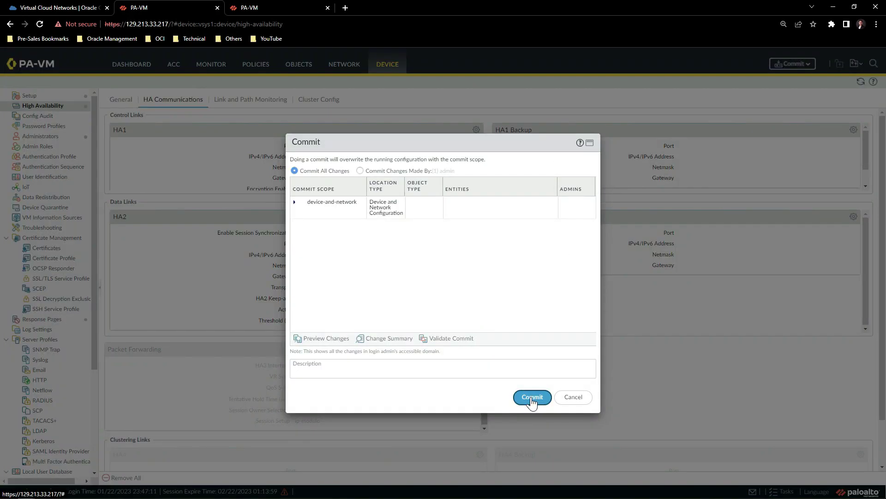
# Commit the HA configuration on 129.213.33.217, then switch to the 150.230.189.105 tab.
pyautogui.click(531, 396)
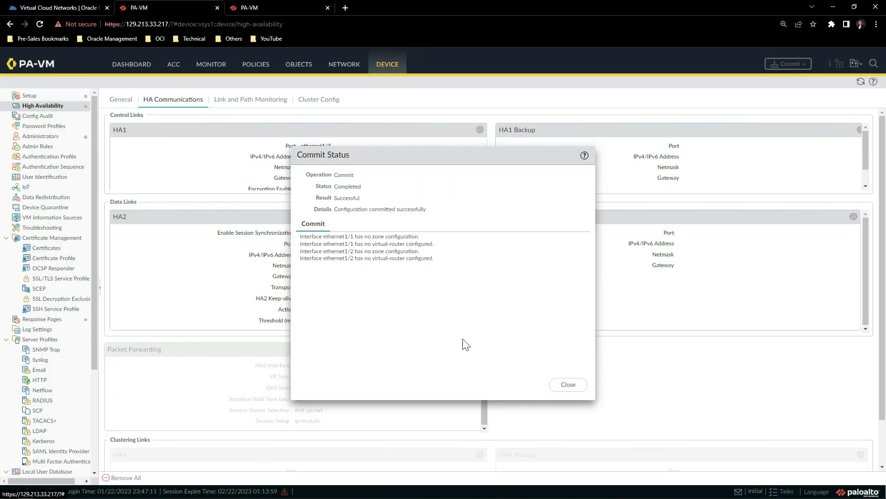
pyautogui.click(567, 385)
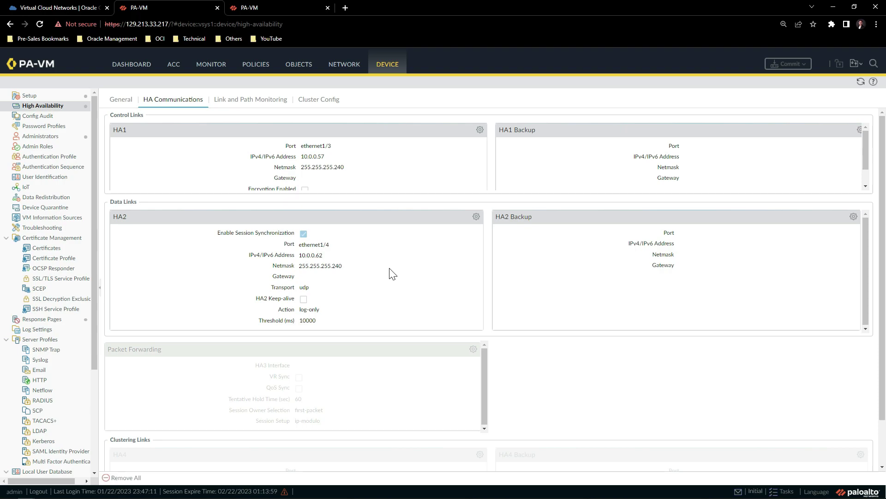
pyautogui.hotkey('ctrl', 'Tab')
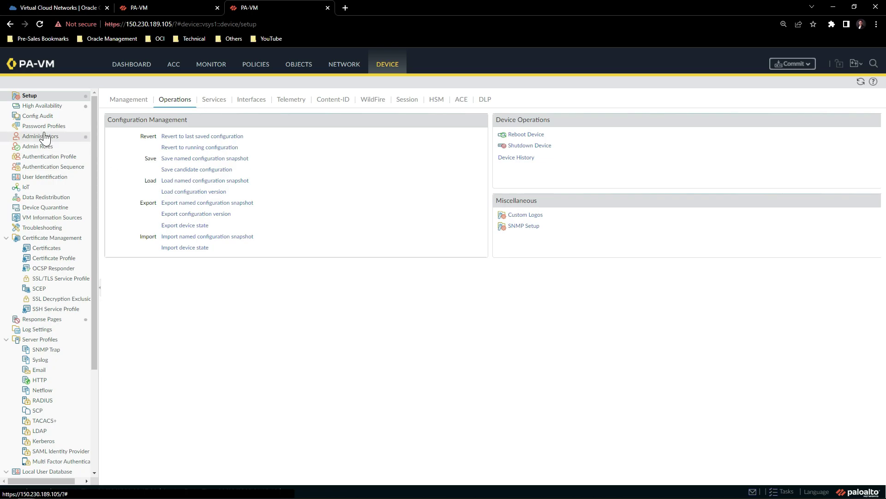
# Enable HA with Group ID 20, config sync on, and peer HA1 address 10.0.0.57.
pyautogui.click(43, 107)
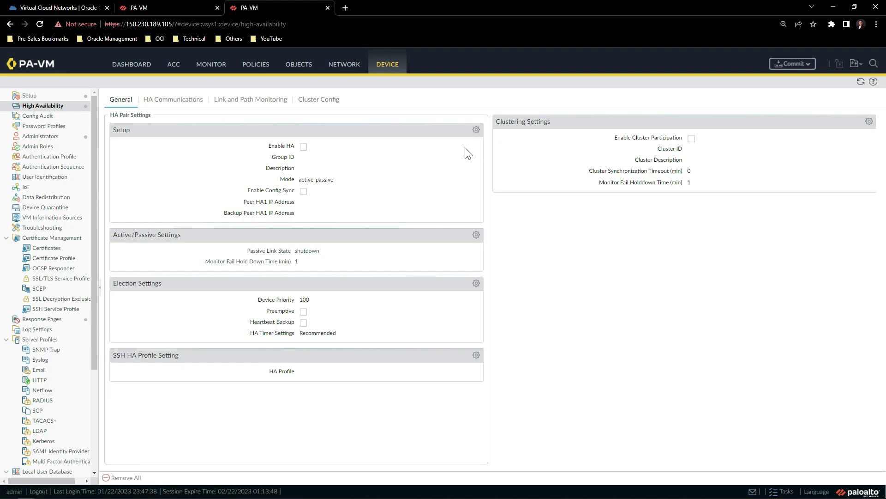
pyautogui.click(477, 130)
pyautogui.click(432, 230)
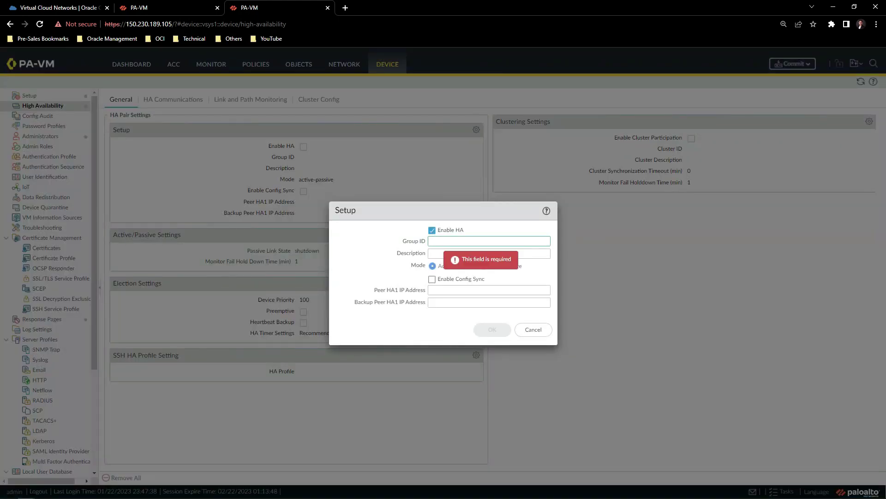
pyautogui.write('2')
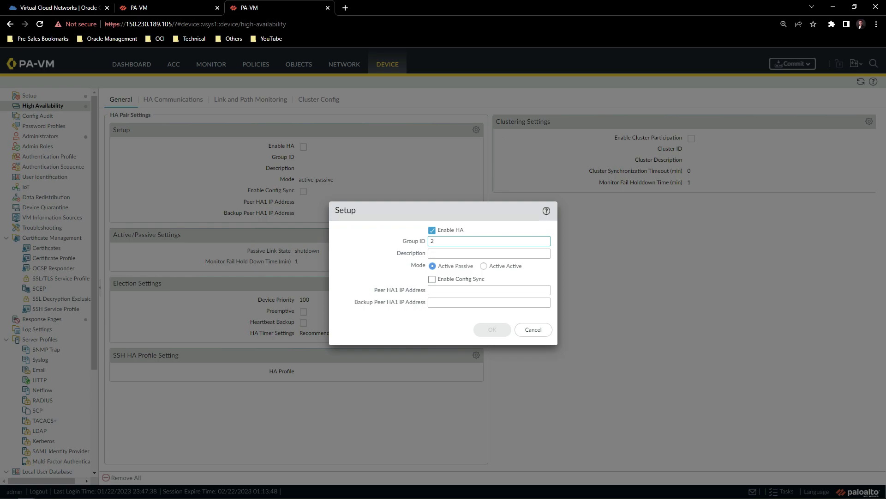
pyautogui.write('0')
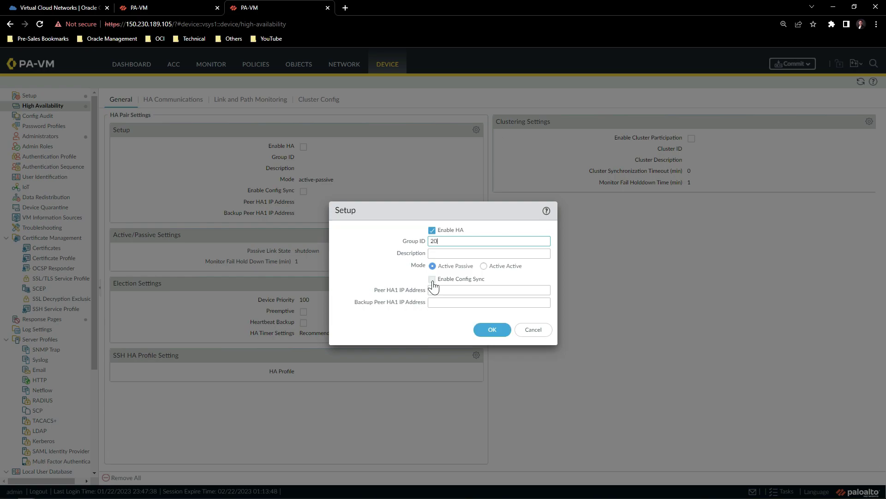
pyautogui.click(432, 279)
pyautogui.press('Tab')
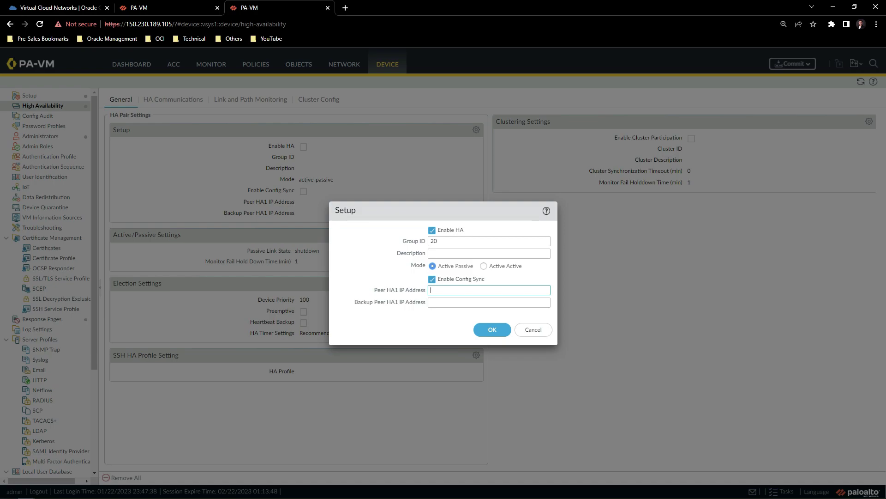
pyautogui.write('10.0.0.57')
pyautogui.click(492, 329)
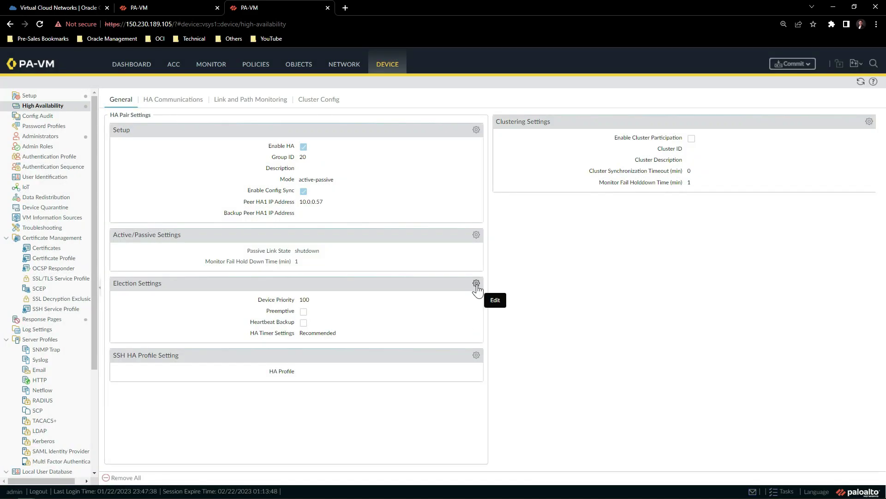
# Set the election device priority to 150 and turn on Preemptive.
pyautogui.click(476, 283)
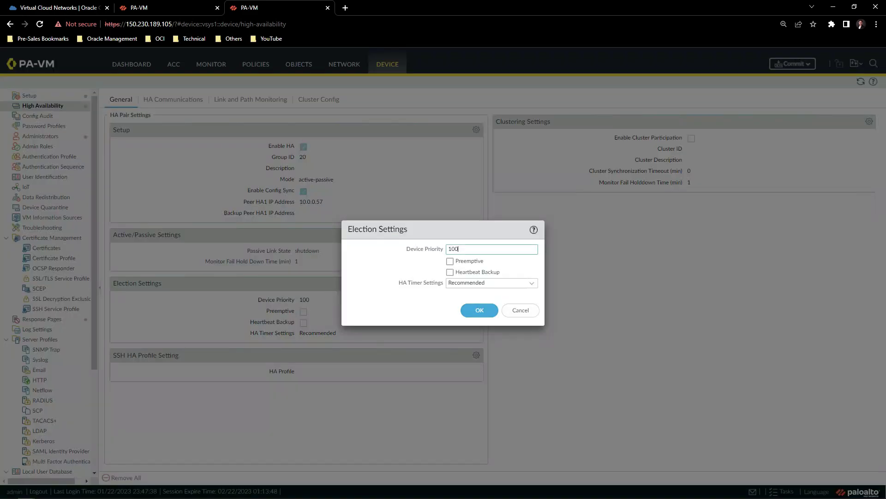
pyautogui.press('BackSpace')
pyautogui.write('150')
pyautogui.press('Tab')
pyautogui.click(450, 262)
pyautogui.click(478, 311)
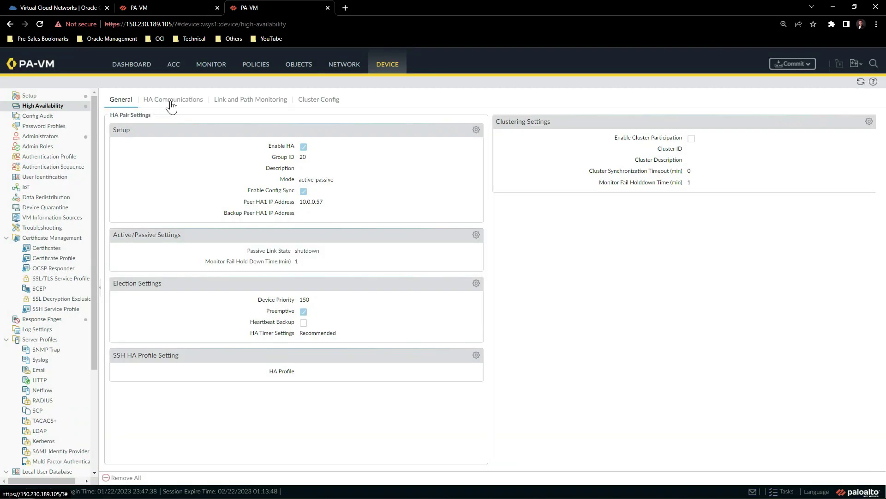
# Set the HA1 link to ethernet1/3 with IP 10.0.0.61 and netmask 255.255.255.240.
pyautogui.click(171, 103)
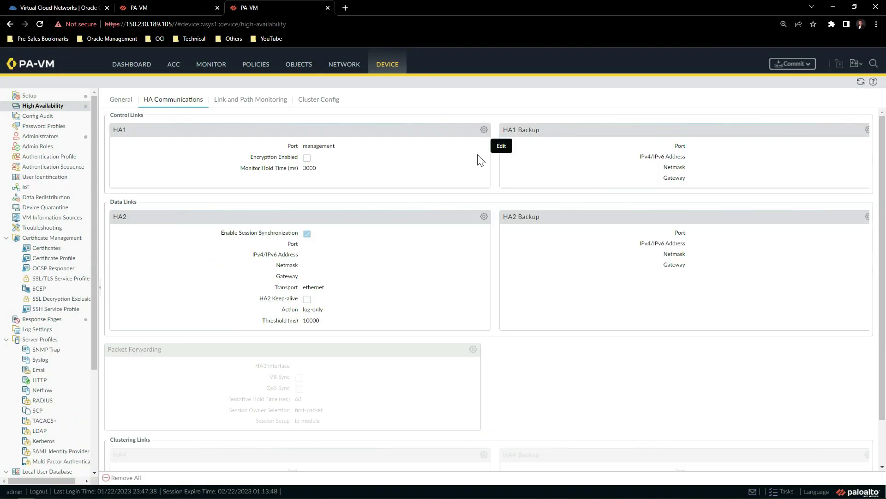
pyautogui.click(484, 130)
pyautogui.click(452, 237)
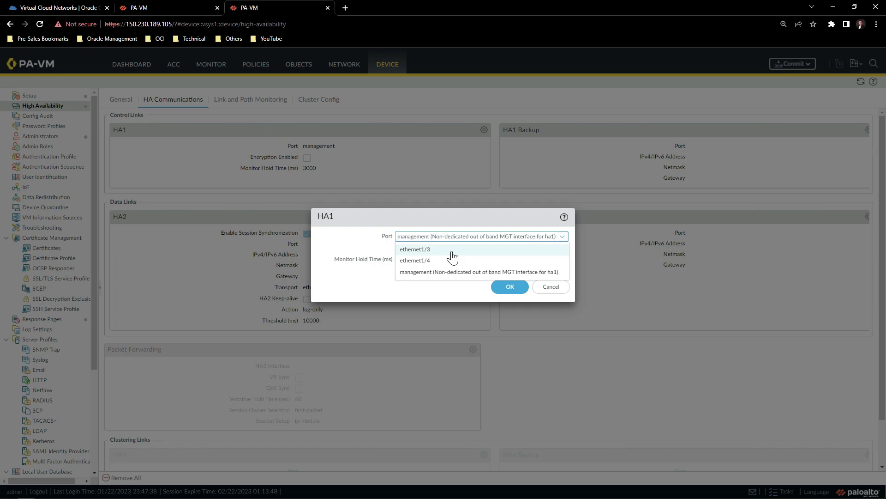
pyautogui.click(451, 252)
pyautogui.click(451, 249)
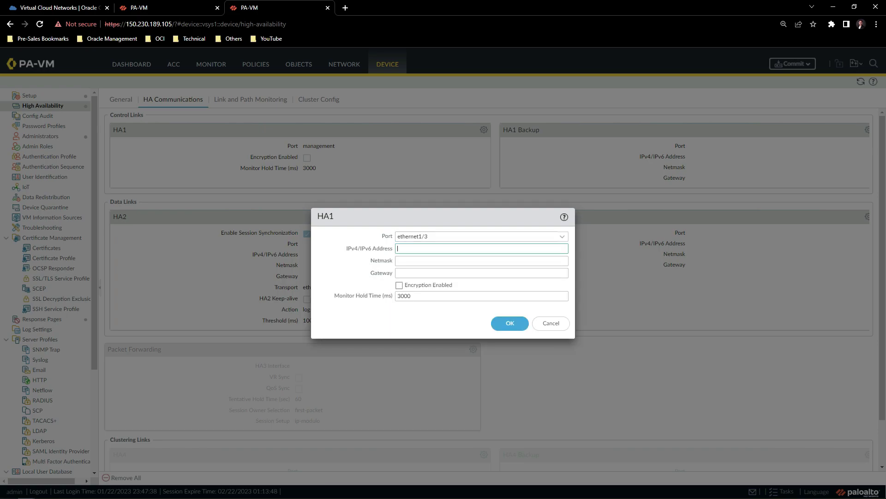
pyautogui.write('10.0.0.61')
pyautogui.press('Tab')
pyautogui.write('255.255.255.240')
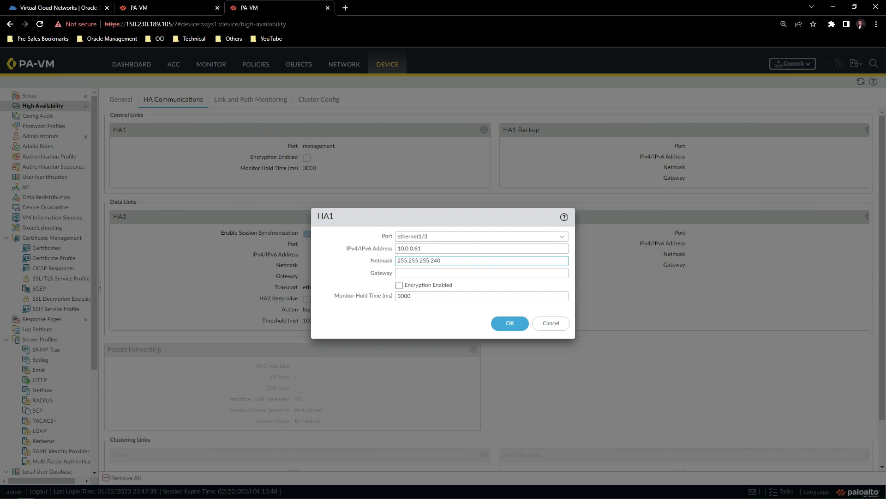
pyautogui.click(502, 326)
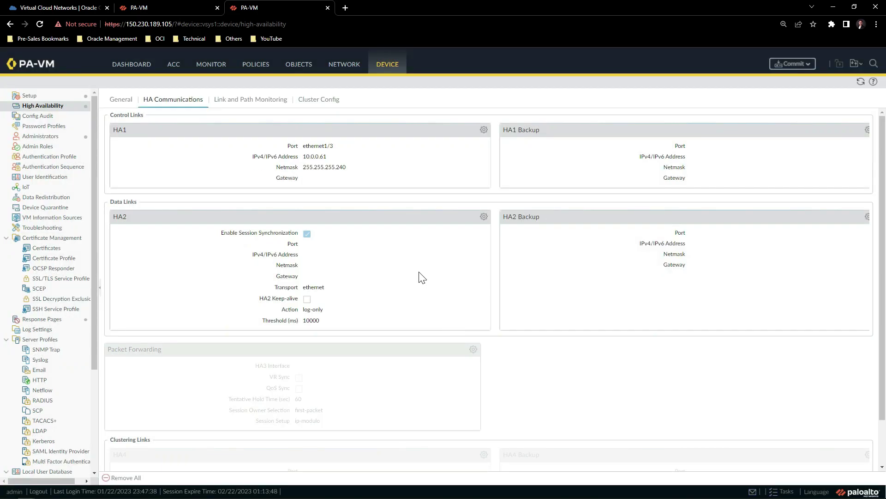
# Set the HA2 link to ethernet1/4, IP 10.0.0.59, netmask 255.255.255.240, transport udp.
pyautogui.click(484, 218)
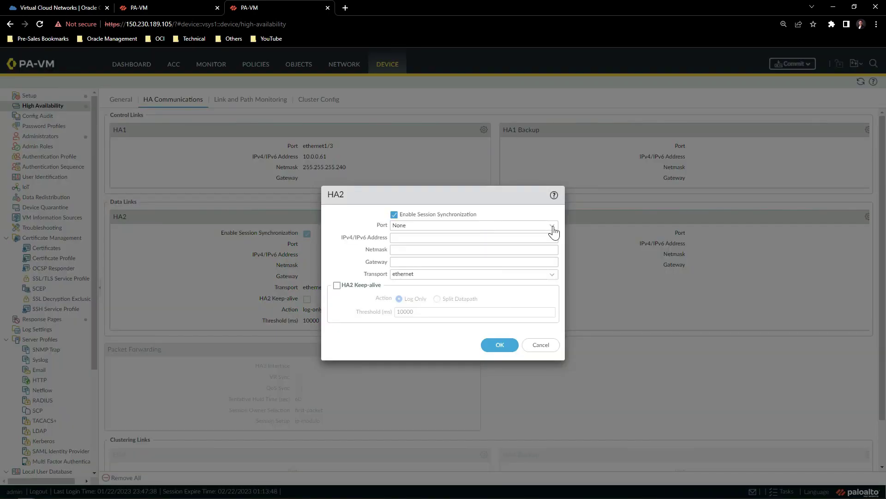
pyautogui.click(552, 226)
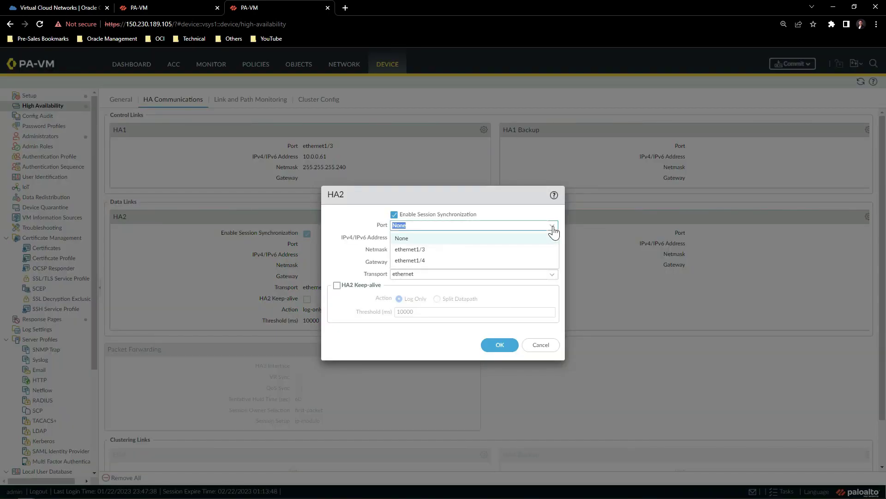
pyautogui.click(455, 266)
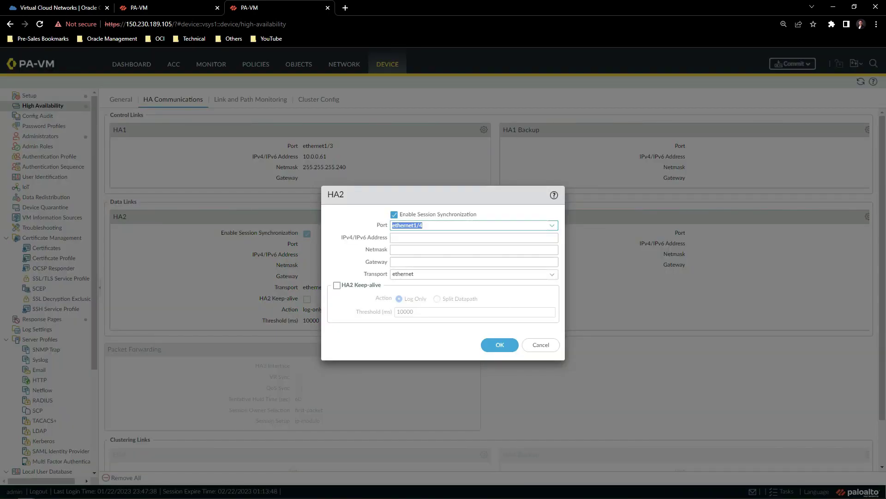
pyautogui.click(474, 237)
pyautogui.write('10.0.0.59')
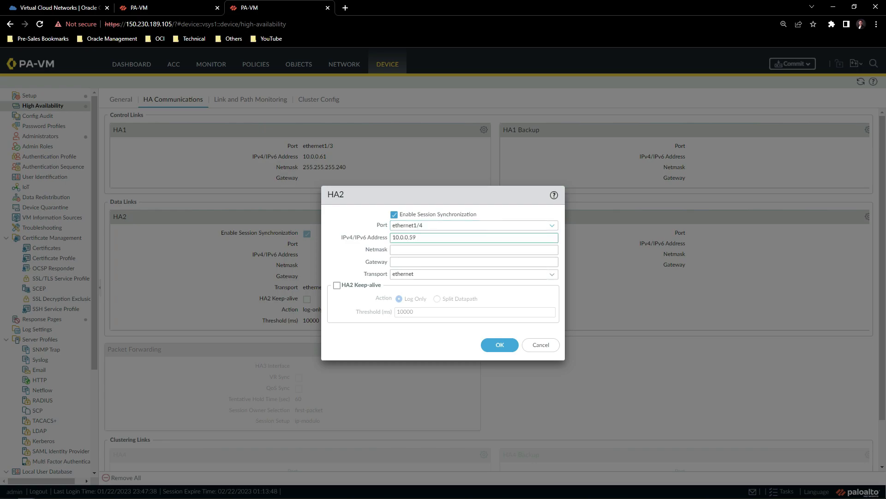
pyautogui.press('Tab')
pyautogui.write('255.255.255.240')
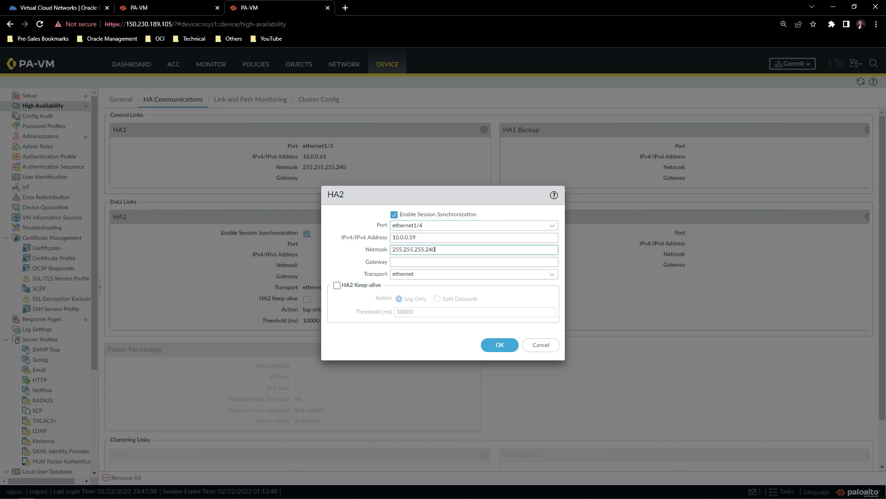
pyautogui.click(552, 276)
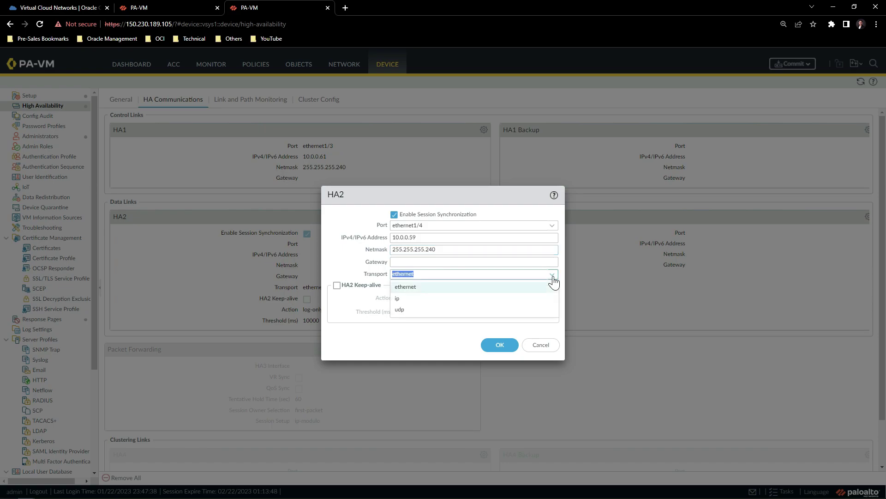
pyautogui.click(439, 310)
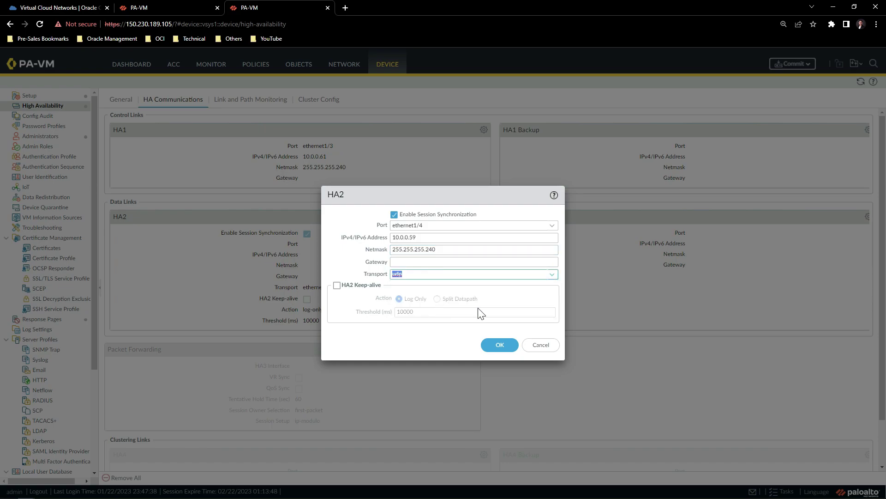
pyautogui.click(494, 346)
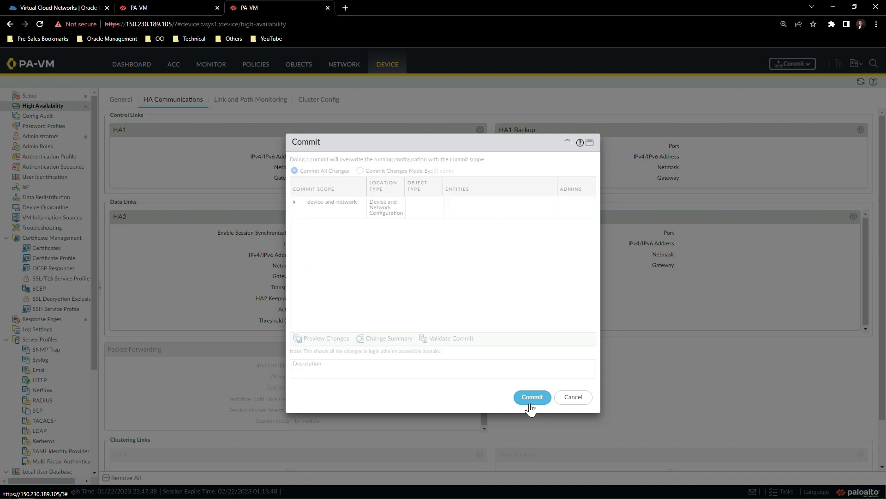
# Commit the HA changes and check HA status on the 129.213.33.217 Dashboard.
pyautogui.click(531, 398)
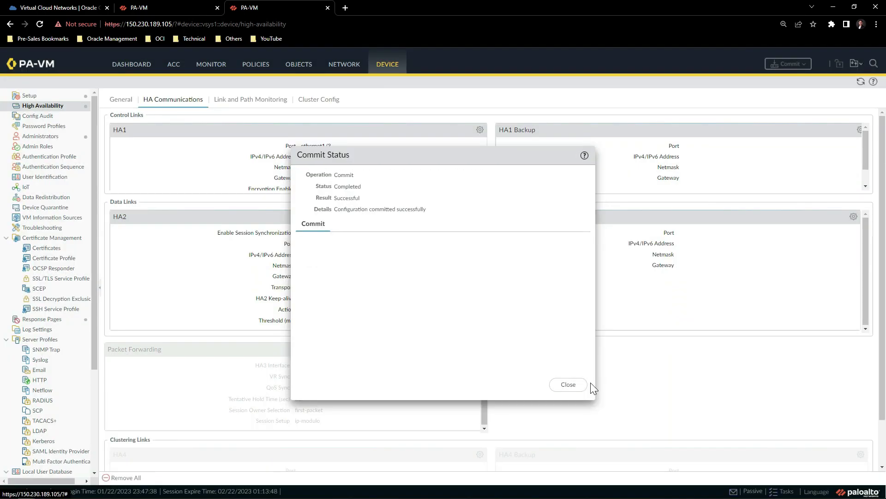
pyautogui.click(577, 387)
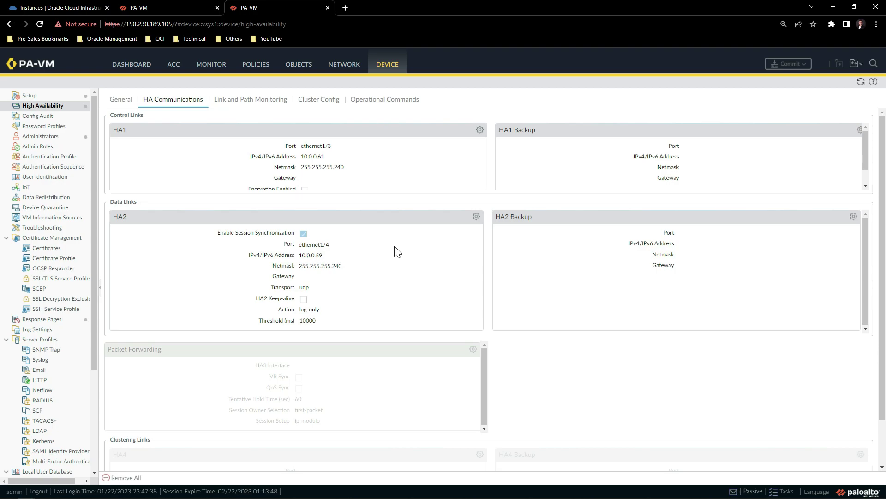
pyautogui.hotkey('ctrl', 'shift', 'Tab')
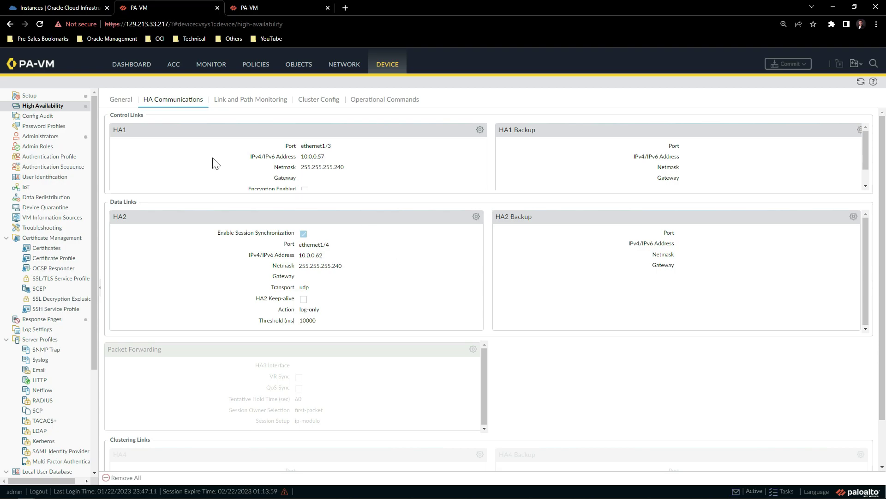
pyautogui.click(134, 67)
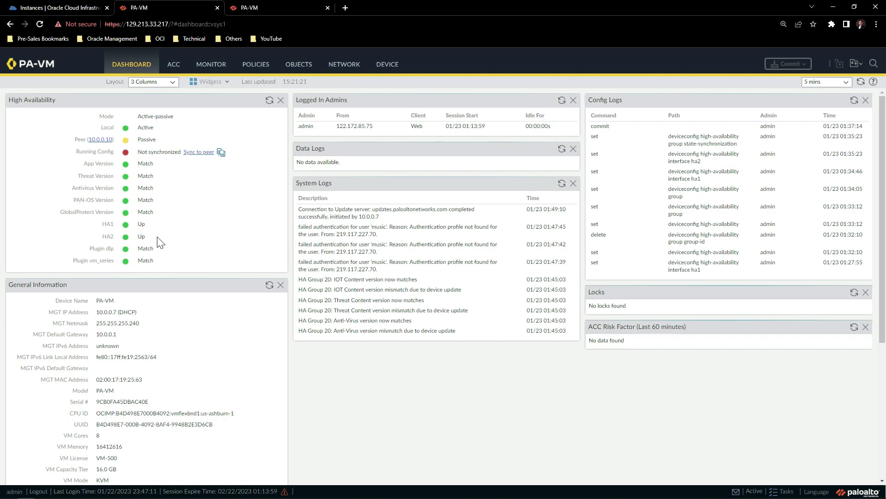
# Check the HA widget statuses, then show firewall 150.230.189.105's dashboard with HA1 and HA2 up.
pyautogui.moveTo(157, 134)
pyautogui.moveTo(162, 150)
pyautogui.hotkey('ctrl', 'Tab')
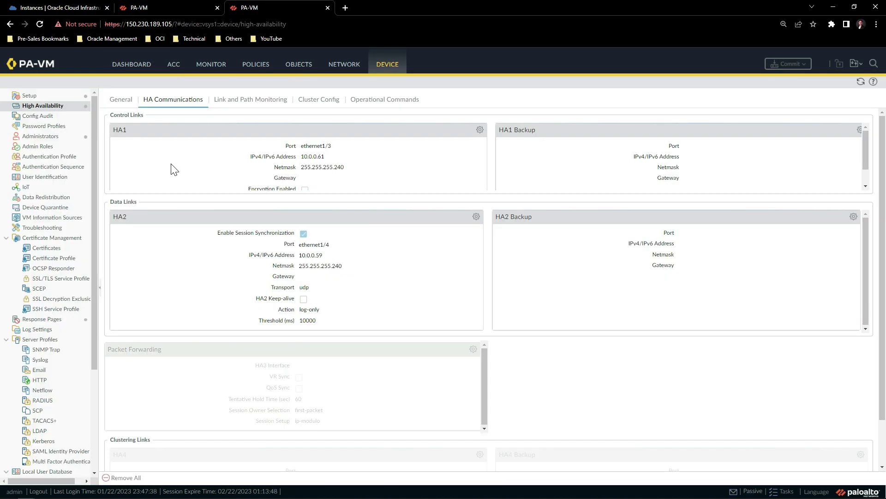
pyautogui.click(133, 65)
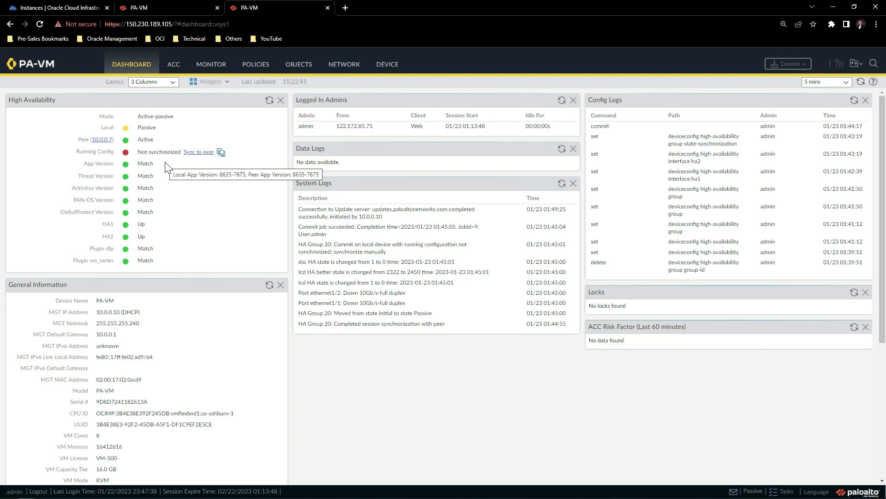
# Sync the running config to the peer from both firewalls, then return to passive 150.230.189.105.
pyautogui.click(199, 152)
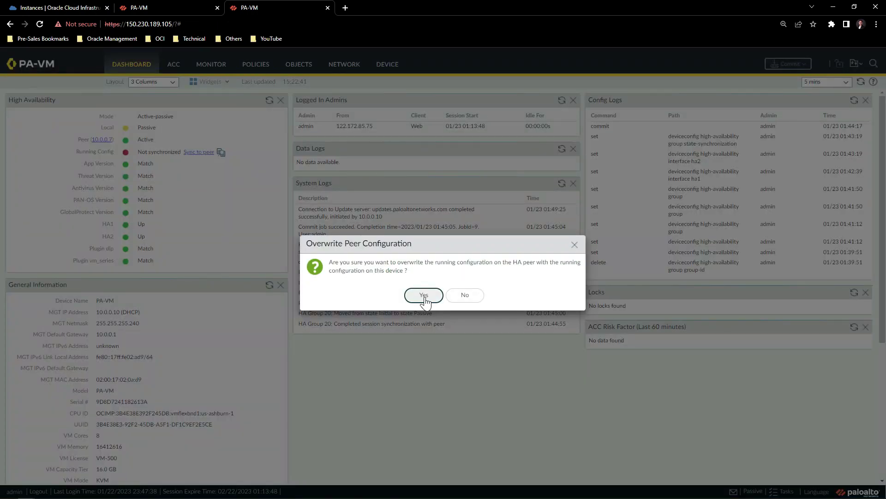
pyautogui.click(424, 296)
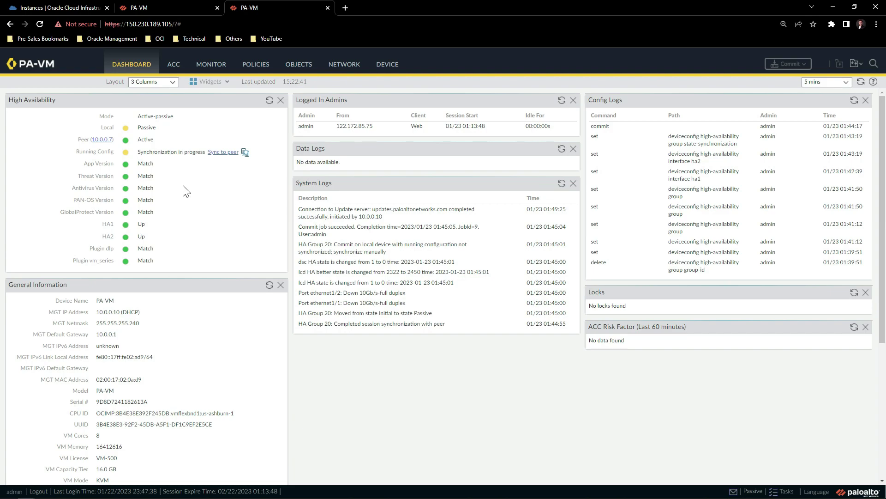
pyautogui.hotkey('ctrl', 'shift', 'Tab')
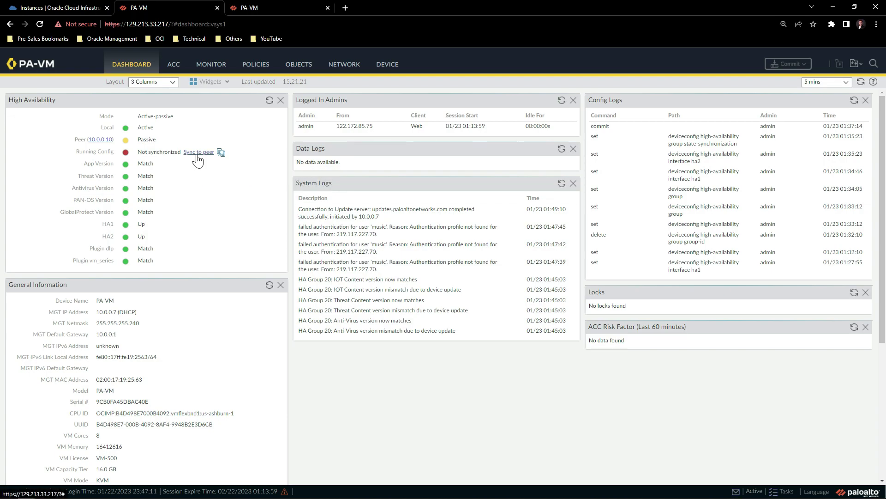
pyautogui.click(199, 152)
pyautogui.click(421, 295)
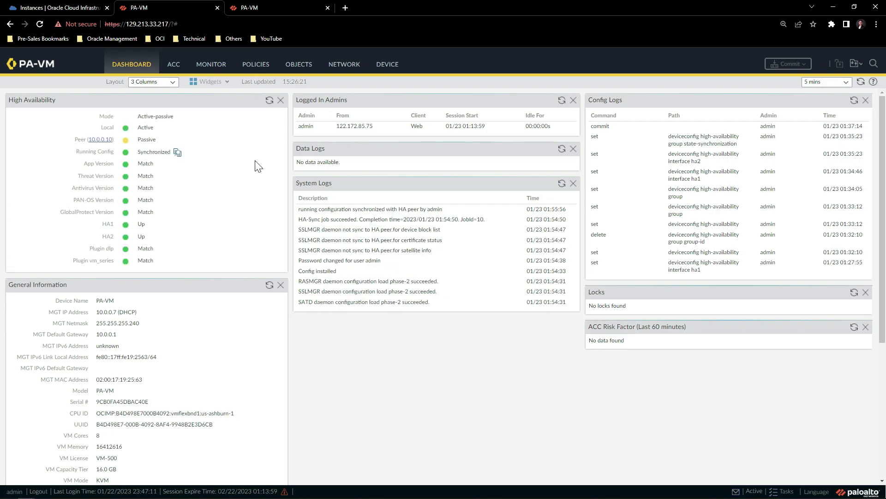
pyautogui.click(257, 7)
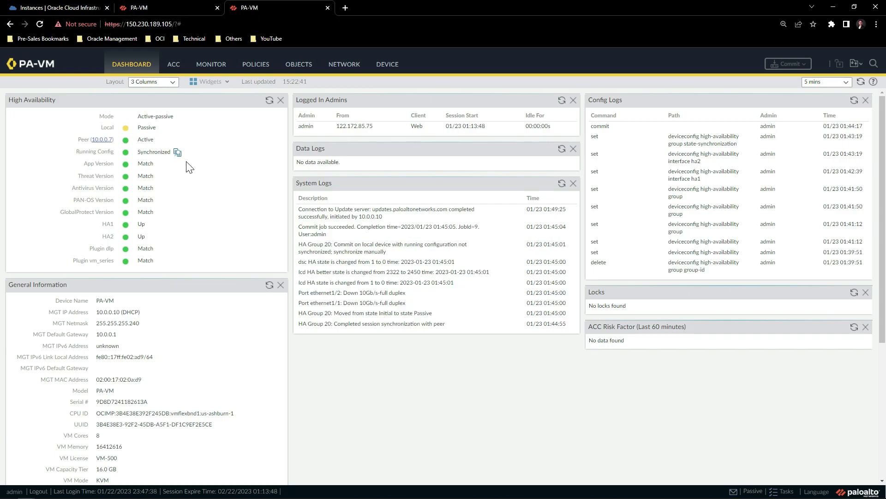
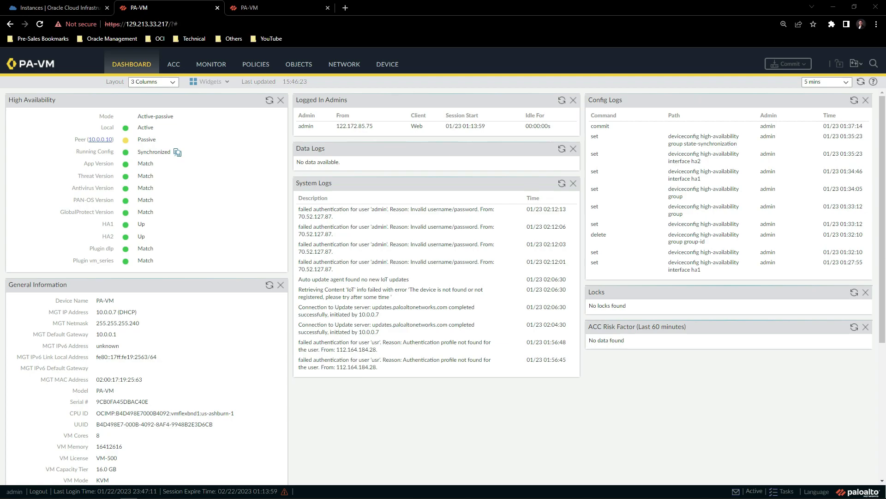
# Switch back to the Oracle Cloud console tab.
pyautogui.hotkey('ctrl', '1')
# Start a new dynamic group named PAGroup with description PAGroup.
pyautogui.click(42, 225)
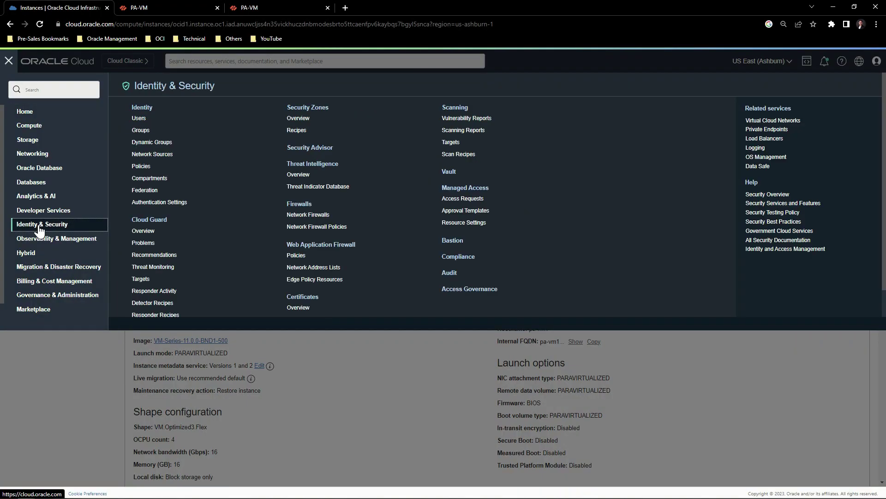
pyautogui.click(150, 144)
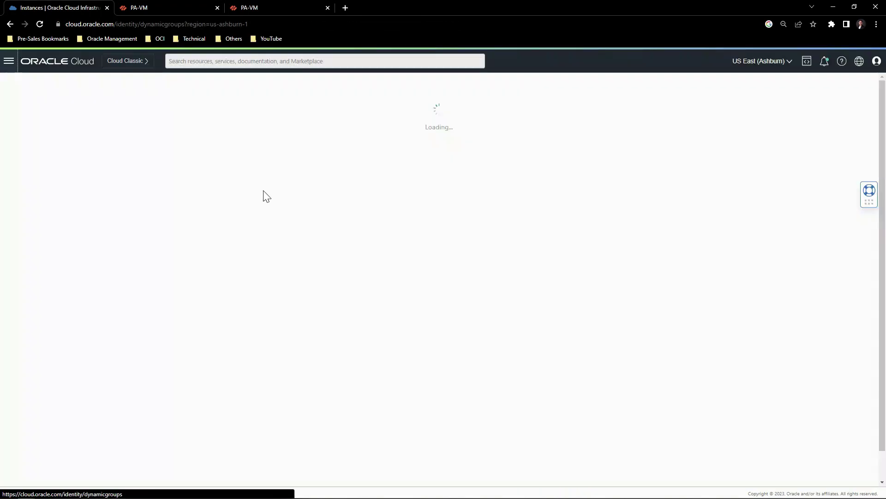
pyautogui.click(167, 121)
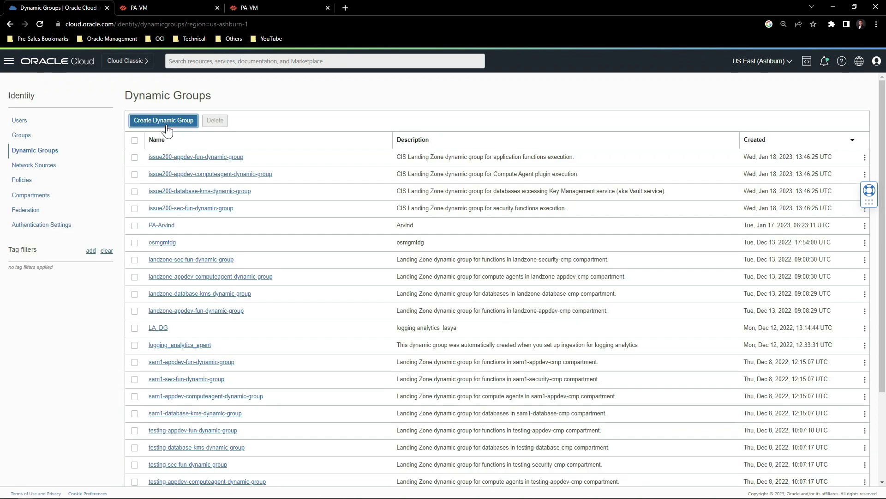
pyautogui.write('PAGroup')
pyautogui.press('Tab')
pyautogui.write('PAGroup')
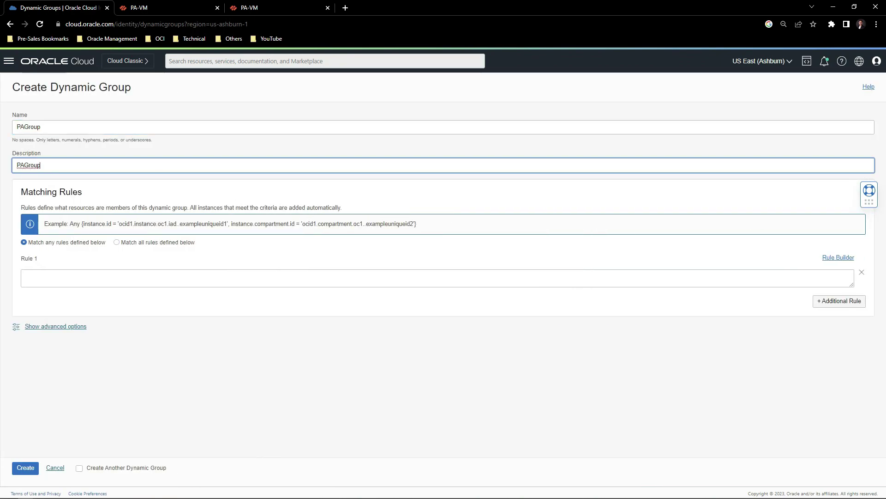
# Add an 'Any of the following' rule matching the two firewall instance OCIDs, then create the group.
pyautogui.click(830, 261)
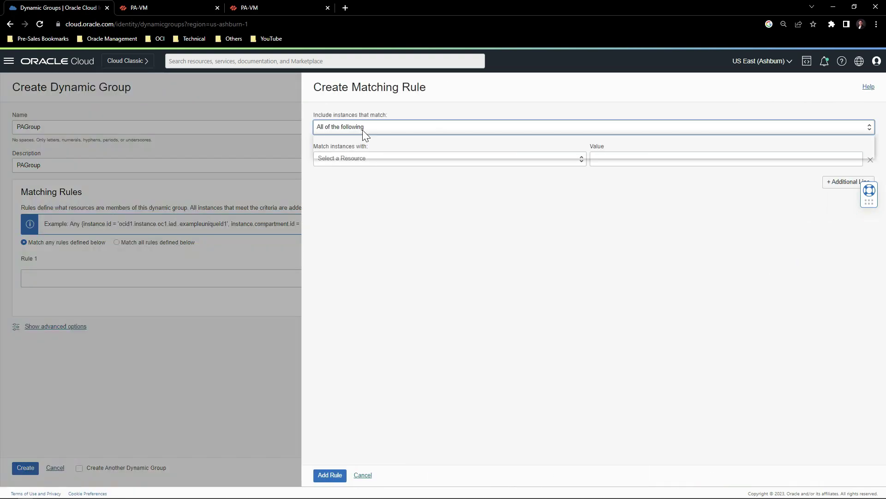
pyautogui.click(362, 129)
pyautogui.click(349, 152)
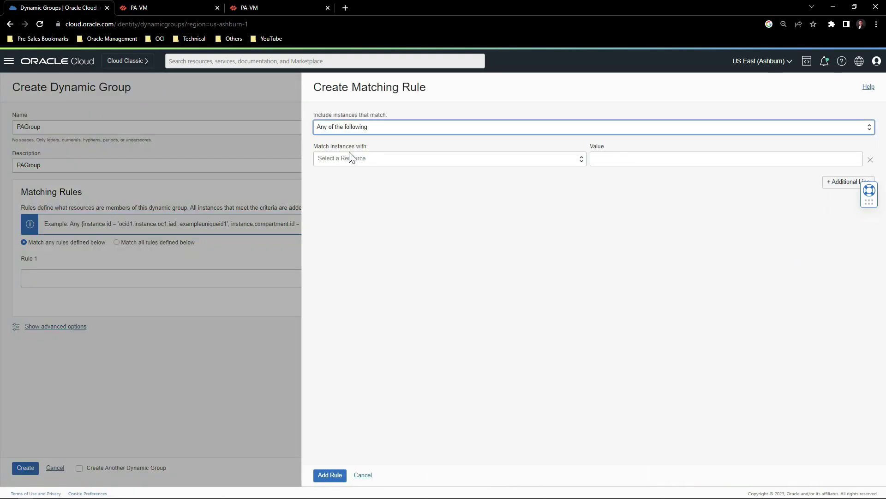
pyautogui.click(356, 162)
pyautogui.click(354, 196)
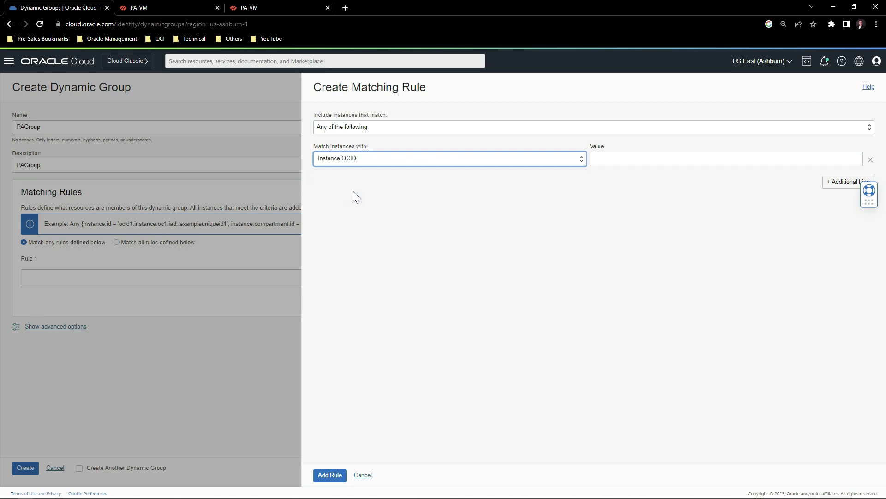
pyautogui.press('Tab')
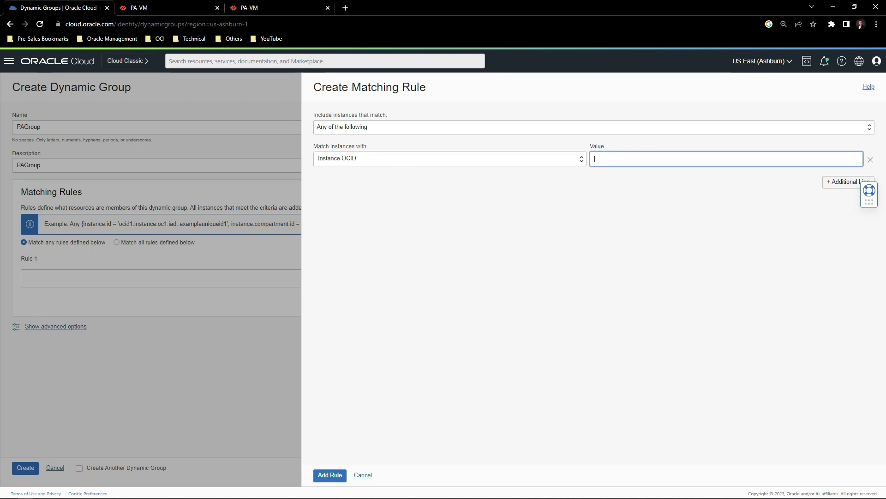
pyautogui.write('ocid1.instance.oc1.iad.anuwcljss4n35vickhuczdnbmodesbrto5ttcaenfpv6kaybqs7bgyl5snca')
pyautogui.click(847, 184)
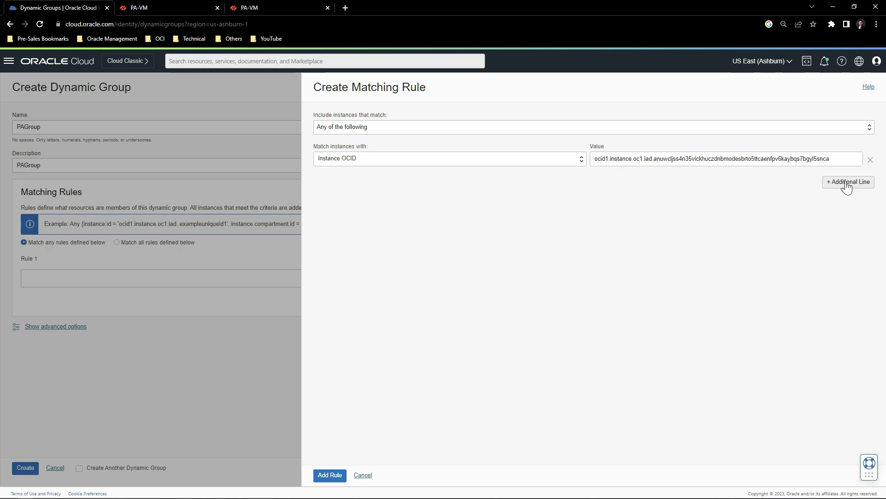
pyautogui.click(846, 184)
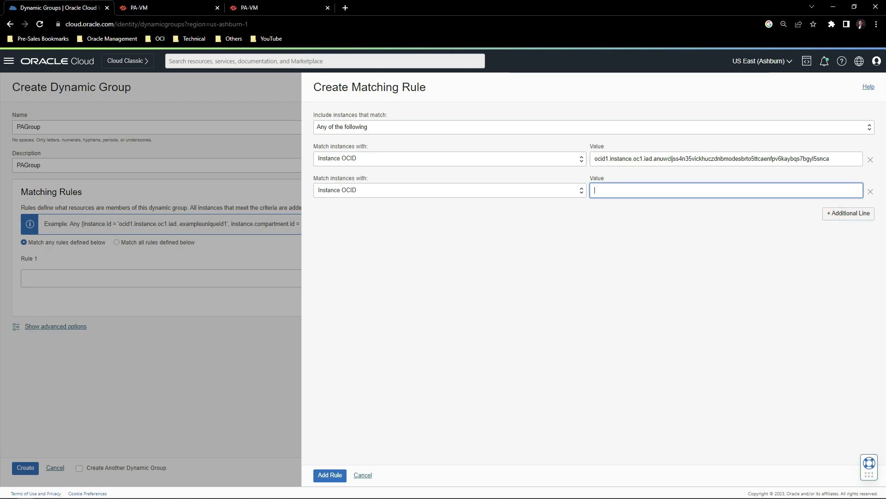
pyautogui.write('ocid1.instance.oc1.iad.anuwcljts4n35vici6xvsfvzdoju4xdazfbwltuwxuvzmbiwmnwbfexh6aia')
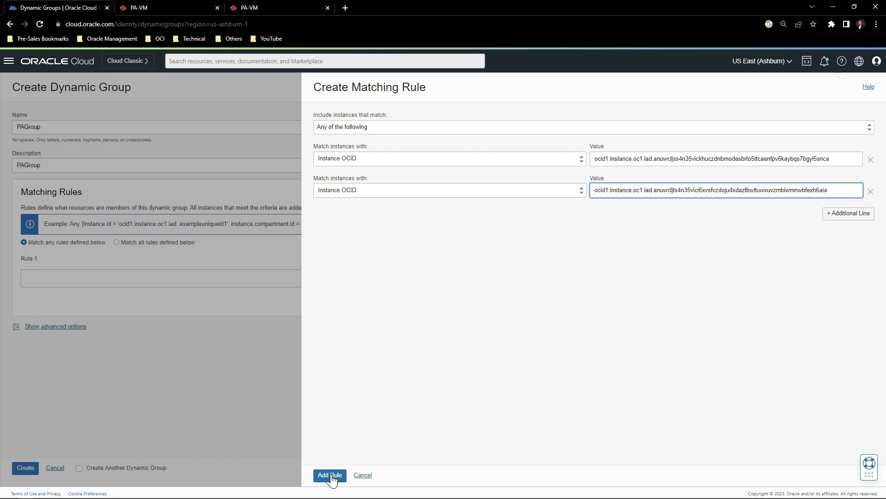
pyautogui.click(330, 476)
pyautogui.click(26, 467)
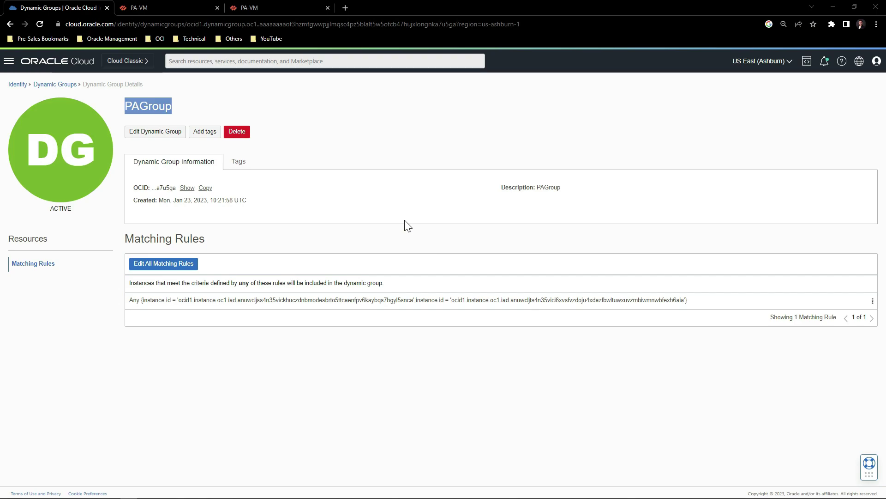
# Create policy PaloAlto with two Allow dynamic-group PAGroup statements for virtual-network-family and instance-family.
pyautogui.click(9, 60)
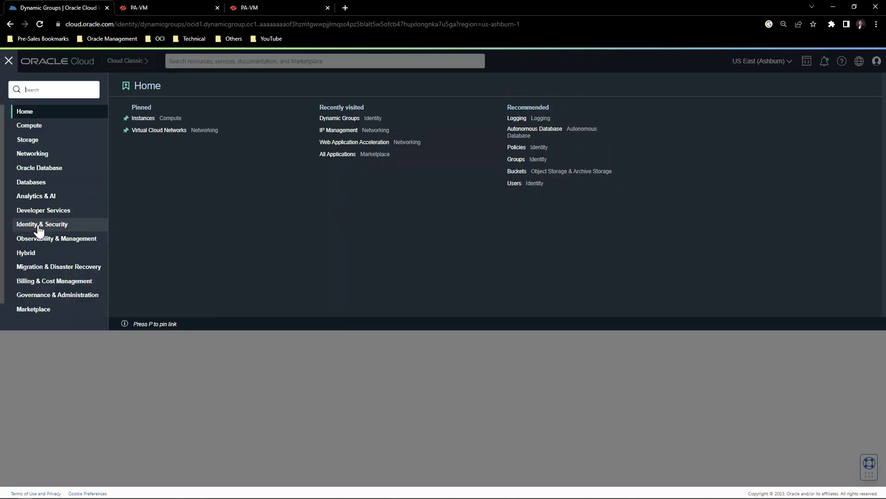
pyautogui.click(39, 227)
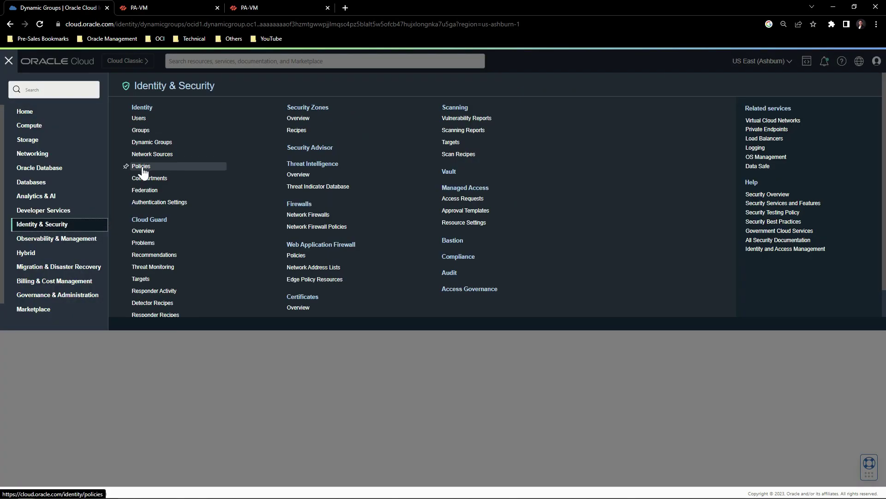
pyautogui.click(142, 167)
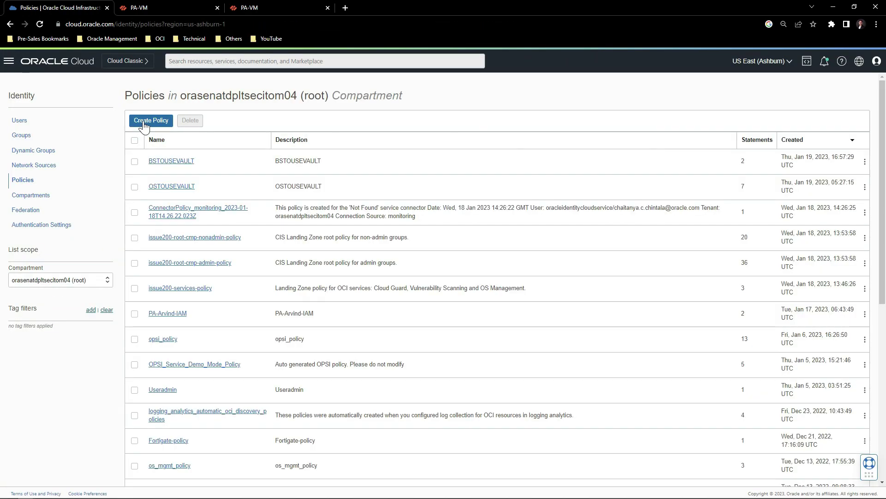
pyautogui.click(144, 121)
pyautogui.write('P')
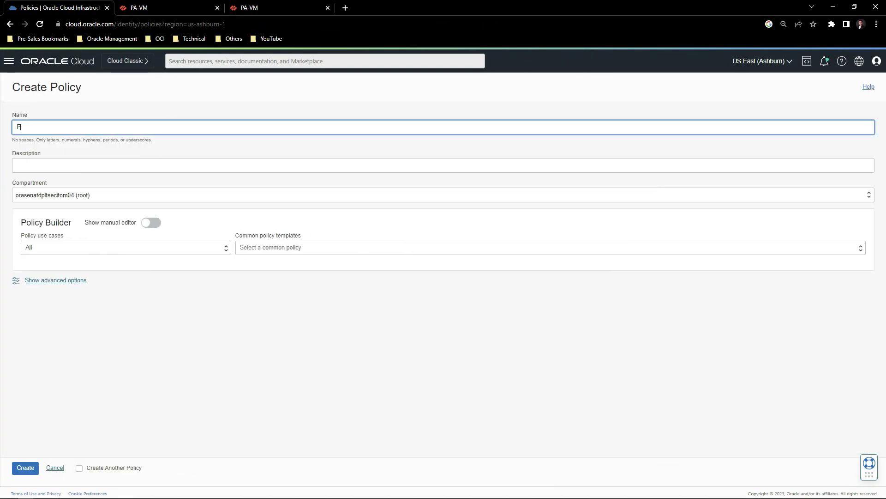
pyautogui.write('aloAlto')
pyautogui.click(443, 165)
pyautogui.write('PaloAlto')
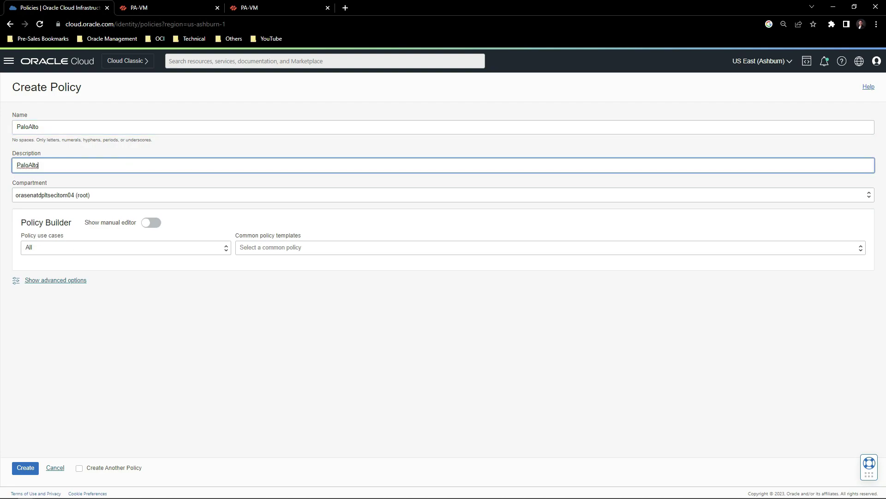
pyautogui.click(151, 222)
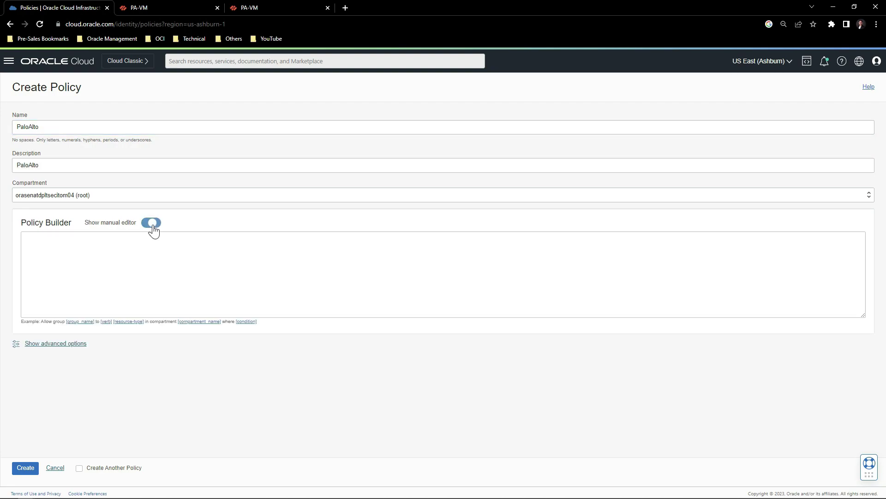
pyautogui.write('Allow dynamic-group PAGroup to use virtual-network-family in tenancy Allow dynamic-group PAGroup to use instance-family in tenancy')
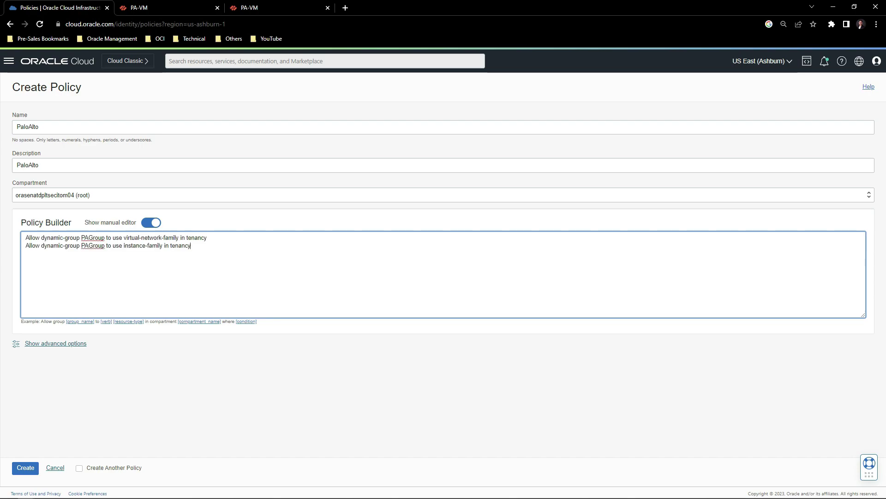
pyautogui.moveTo(105, 238); pyautogui.dragTo(81, 238)
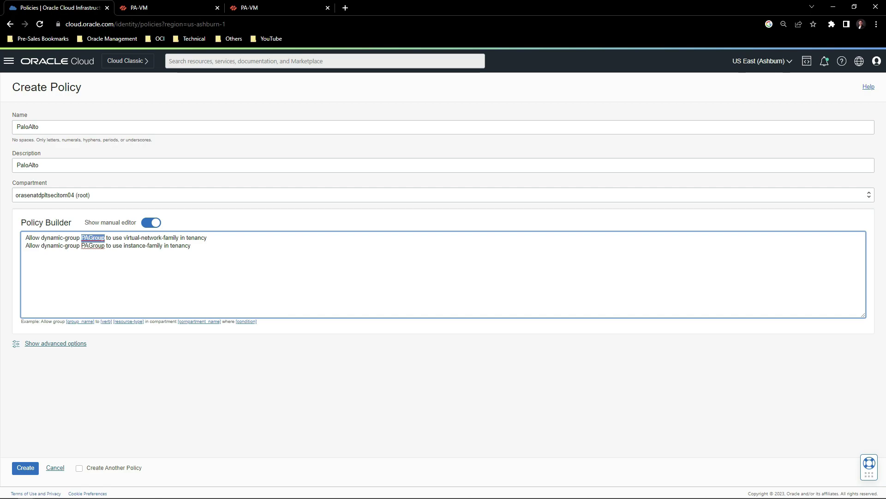
pyautogui.click(26, 467)
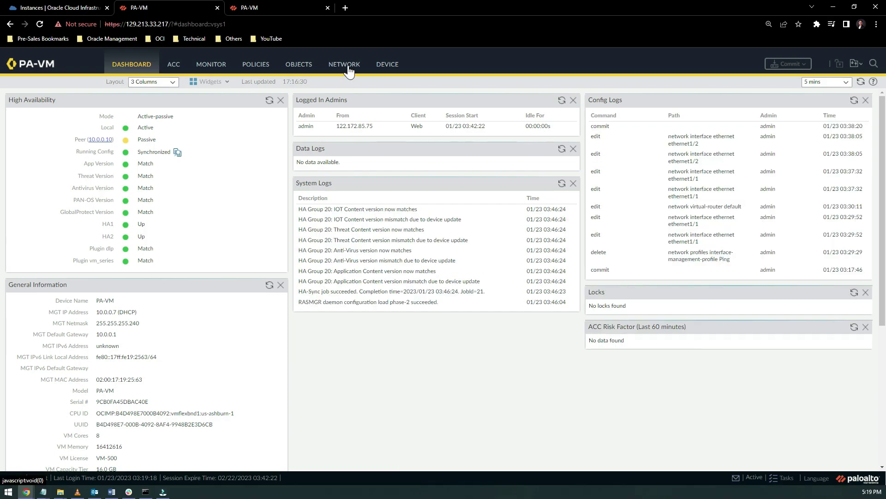
# Give ethernet1/1 a new management profile named Ping that allows ping from 0.0.0.0.
pyautogui.click(345, 64)
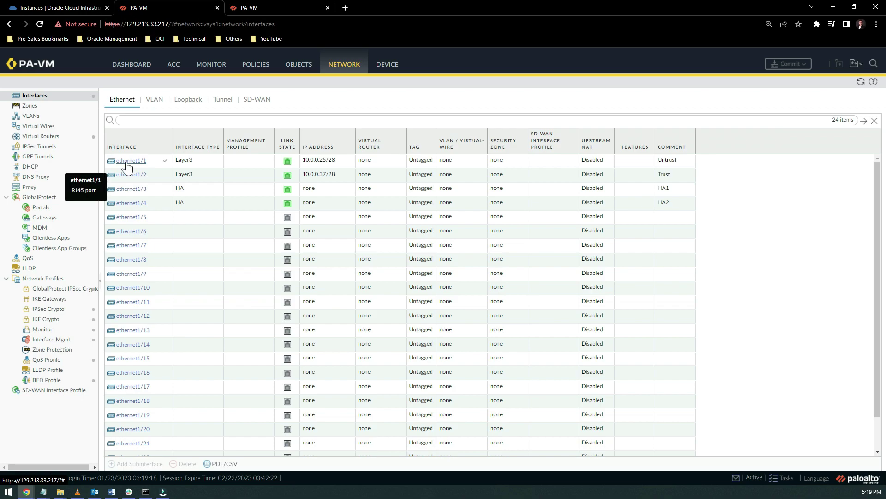
pyautogui.click(128, 166)
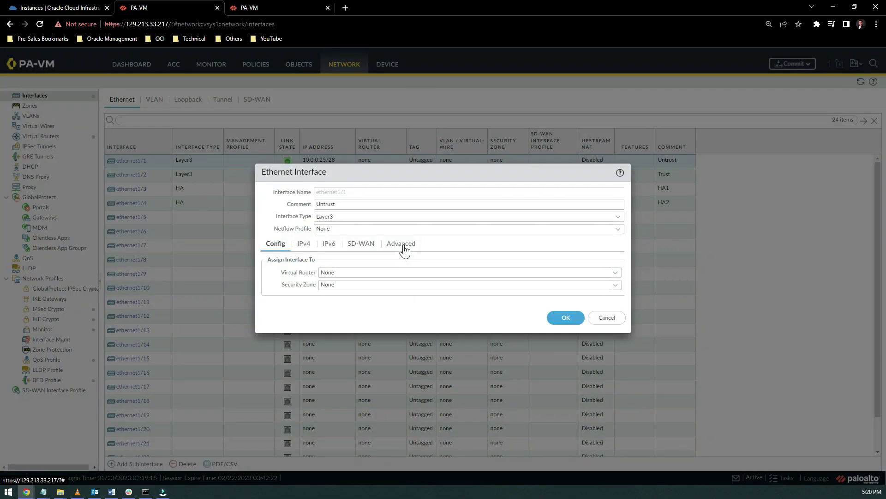
pyautogui.click(402, 244)
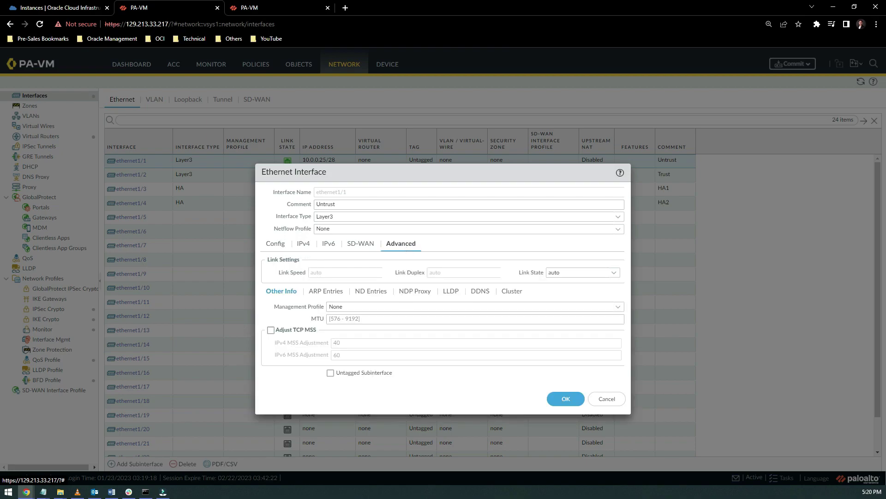
pyautogui.click(619, 307)
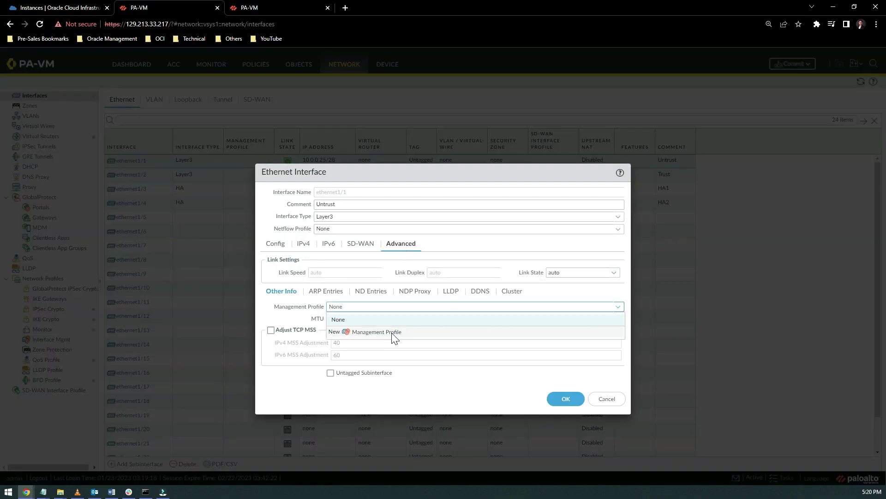
pyautogui.click(392, 333)
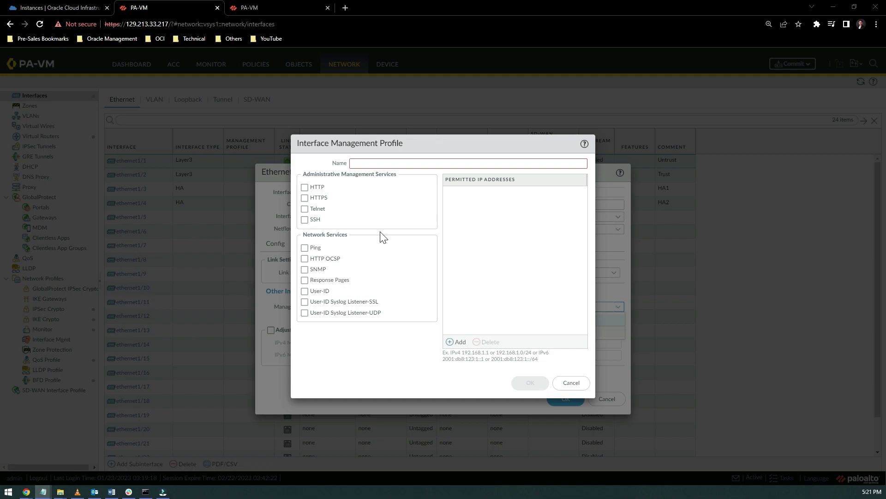
pyautogui.click(380, 184)
pyautogui.write('Ping')
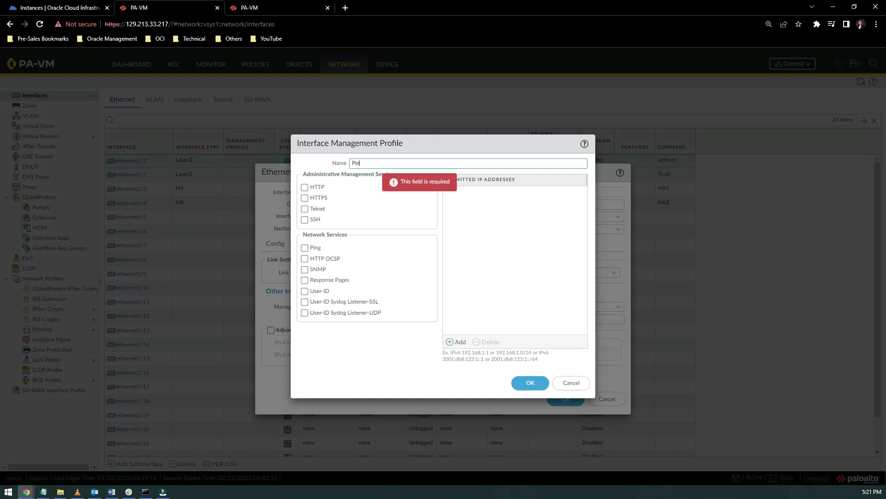
pyautogui.click(305, 248)
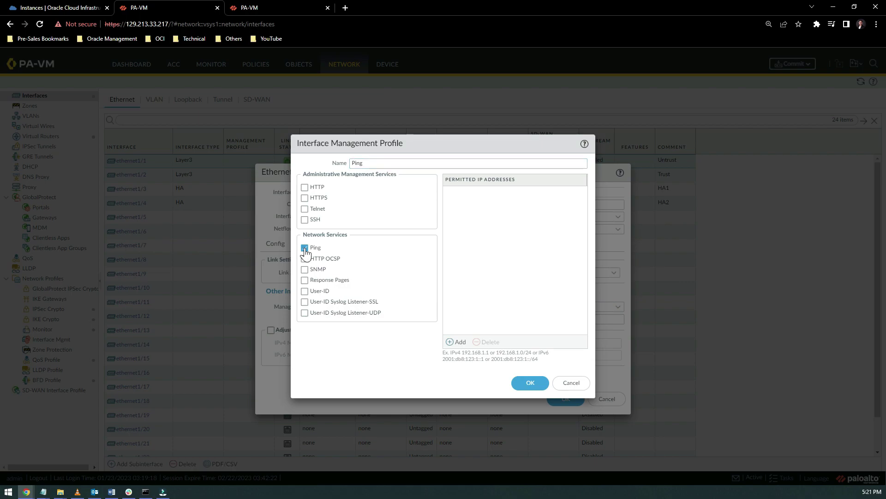
pyautogui.click(455, 344)
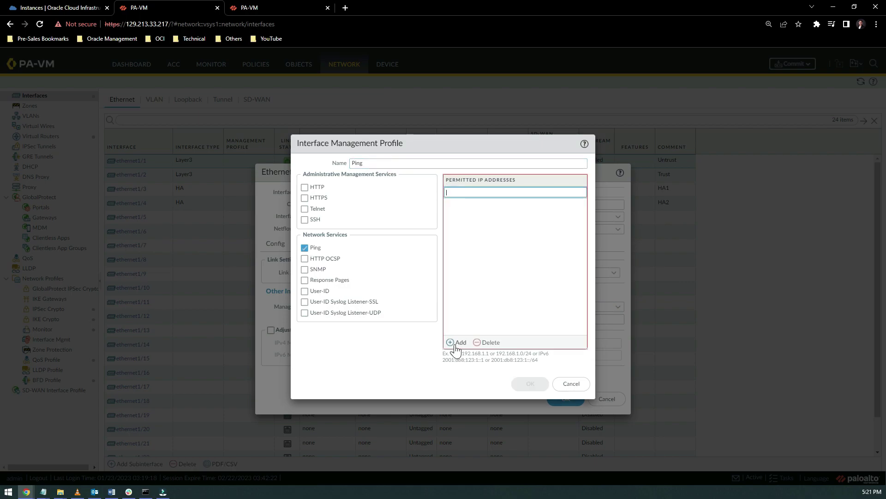
pyautogui.write('0.0.0.0/0')
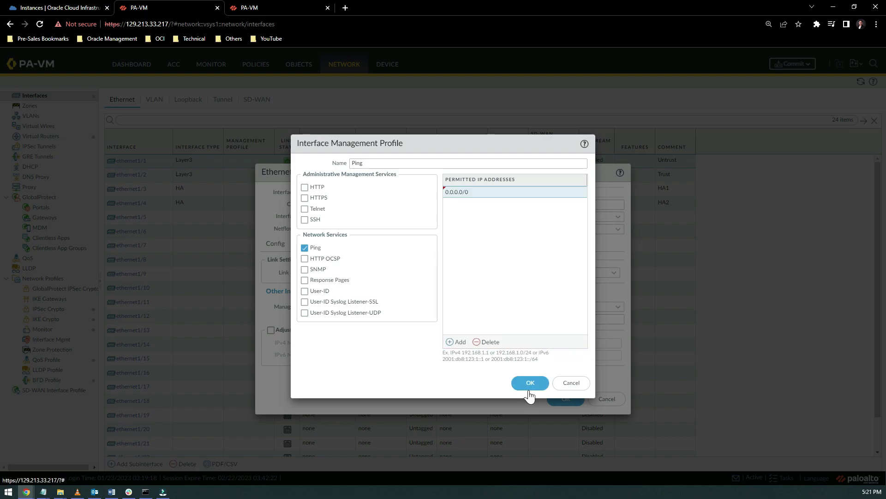
pyautogui.click(530, 384)
pyautogui.click(566, 399)
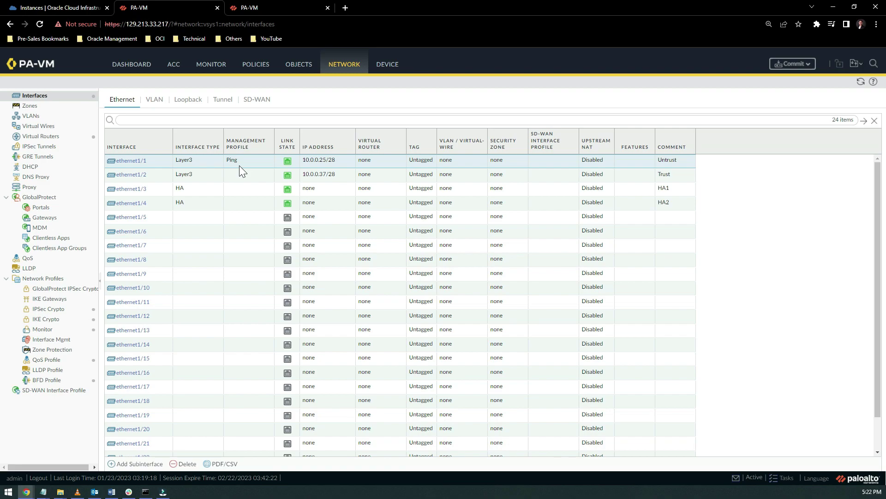
# Add interface ethernet1/1 to the default virtual router.
pyautogui.click(55, 140)
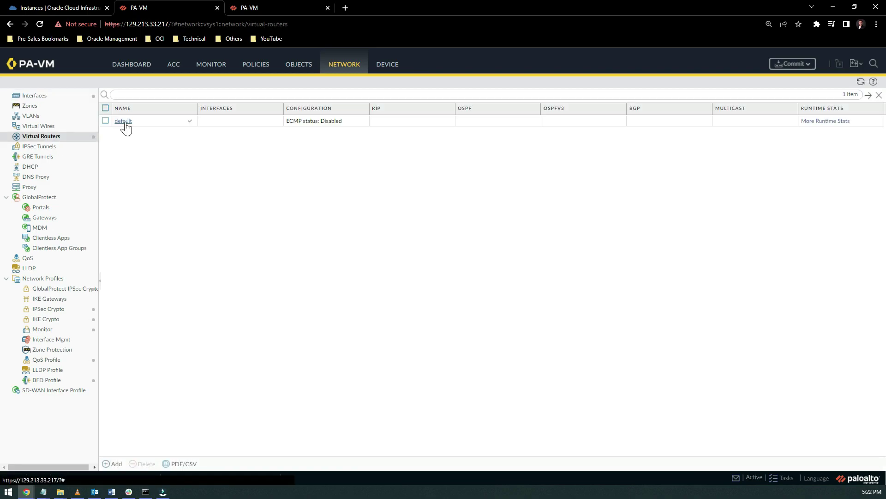
pyautogui.click(124, 121)
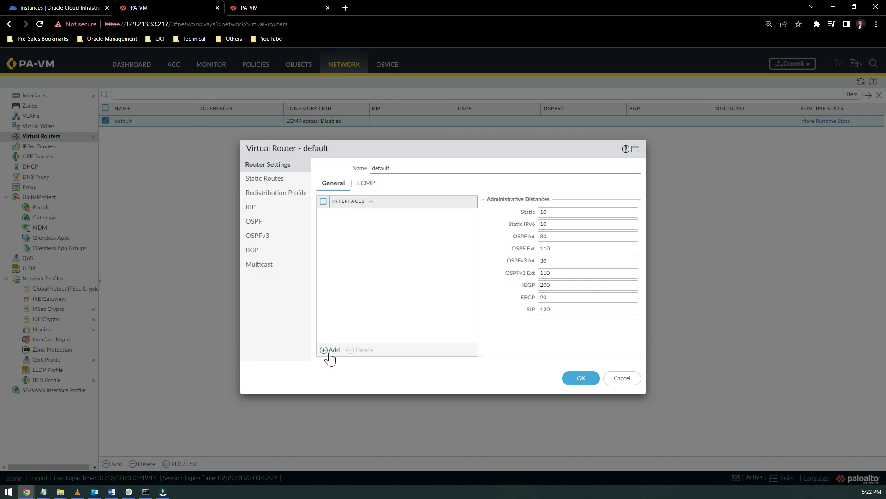
pyautogui.click(331, 351)
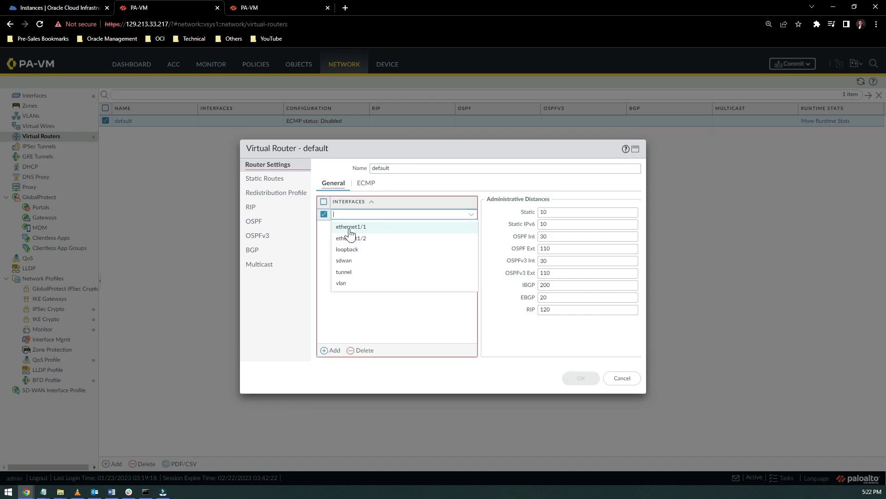
pyautogui.click(349, 229)
# Add static route Default: 0.0.0.0/0 out ethernet1/1, next hop 10.0.0.17, and save the router.
pyautogui.click(270, 181)
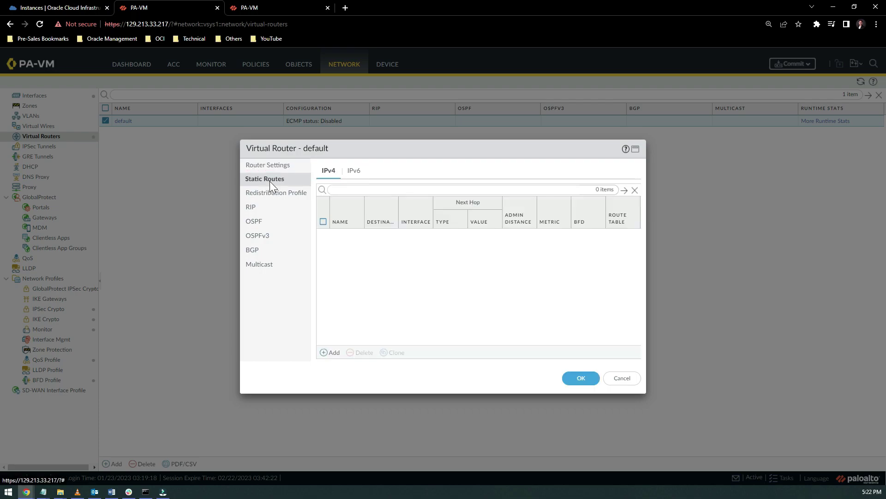
pyautogui.click(331, 353)
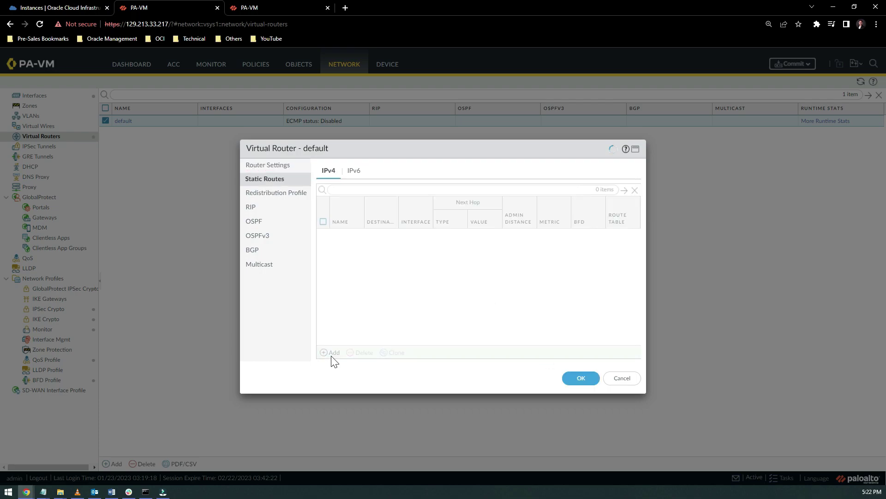
pyautogui.write('Default')
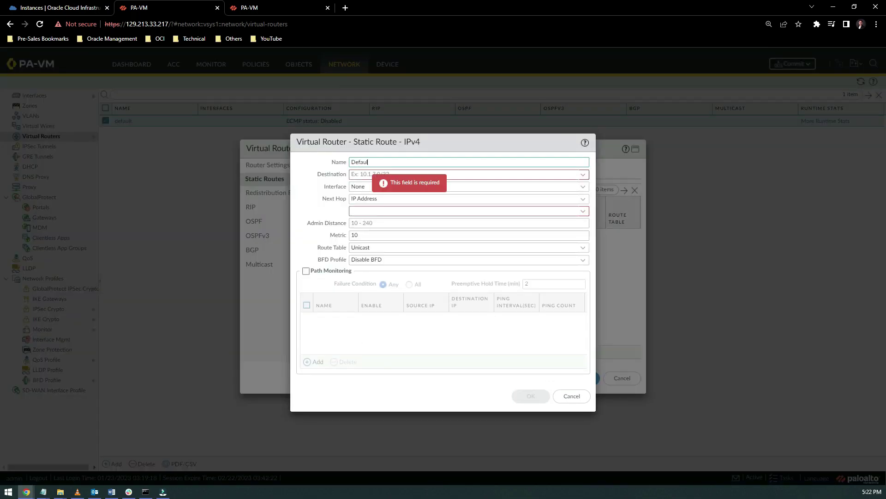
pyautogui.press('Tab')
pyautogui.write('0.0.0')
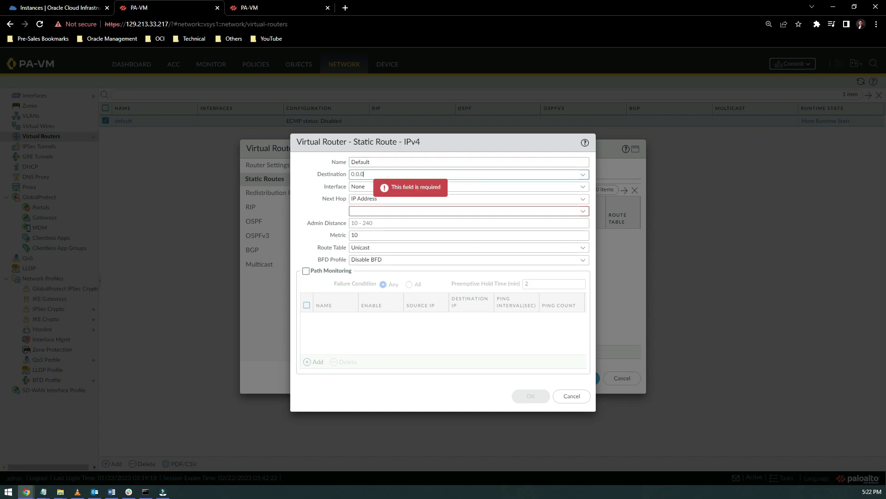
pyautogui.write('.0/0')
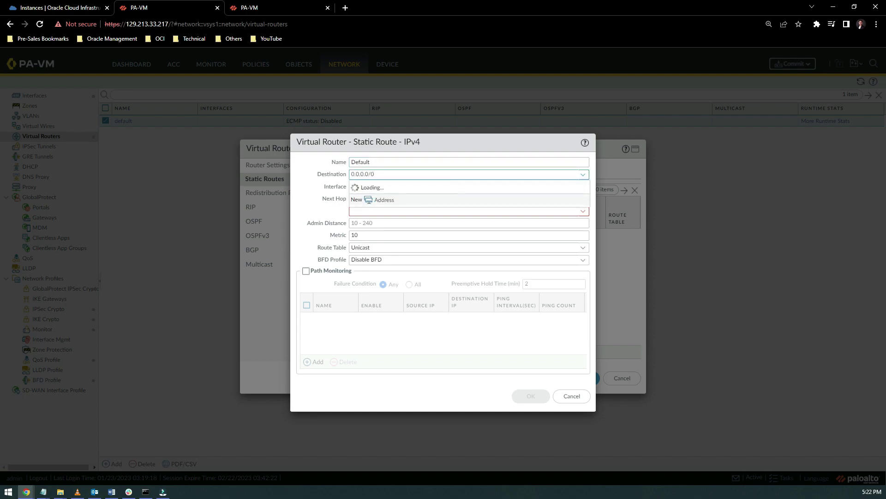
pyautogui.click(583, 186)
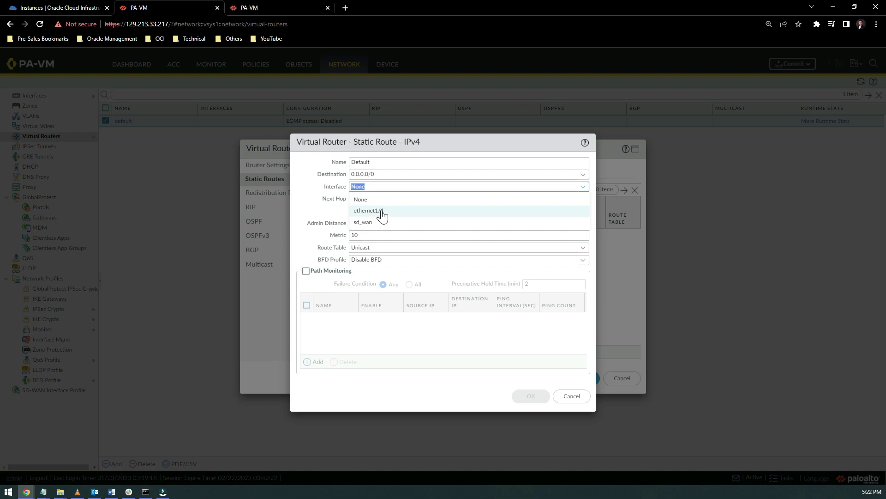
pyautogui.click(382, 214)
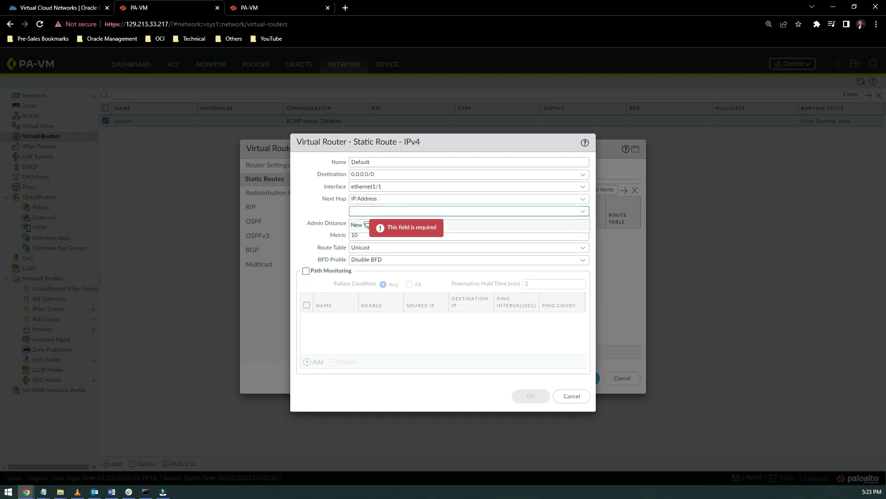
pyautogui.write('10.0.0.17')
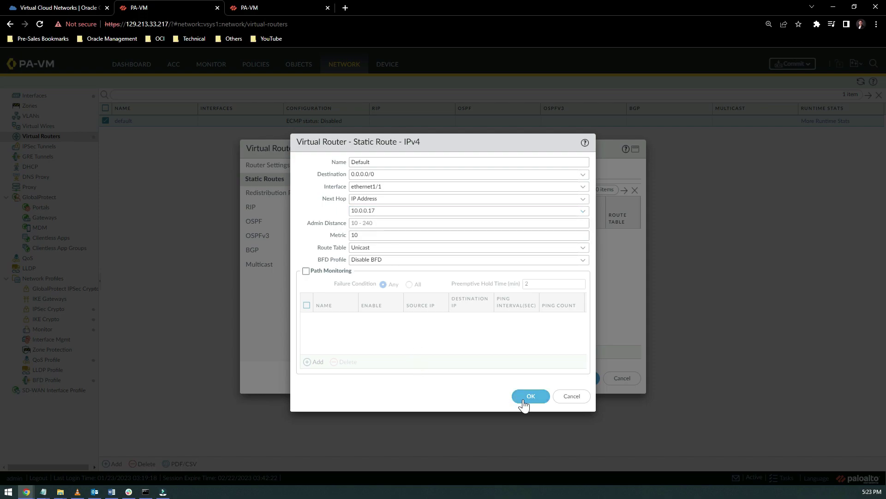
pyautogui.click(524, 405)
pyautogui.click(583, 379)
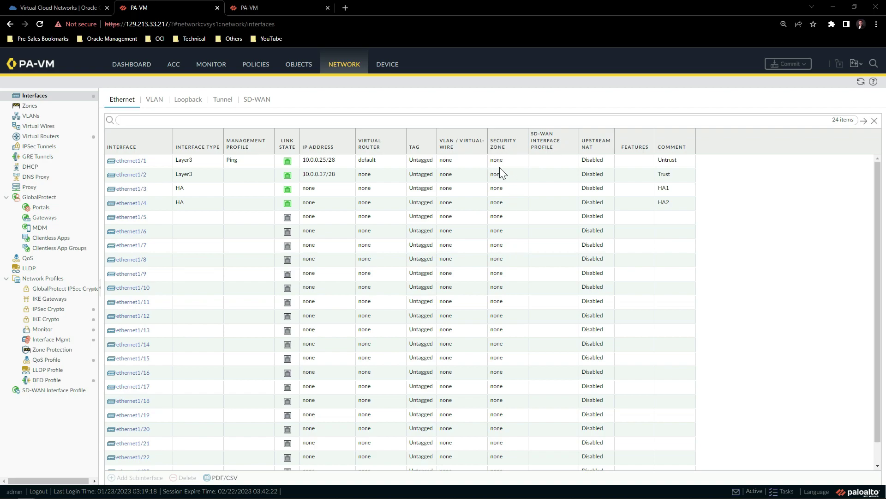
# Put ethernet1/1 into a new security zone named Untrust.
pyautogui.click(131, 161)
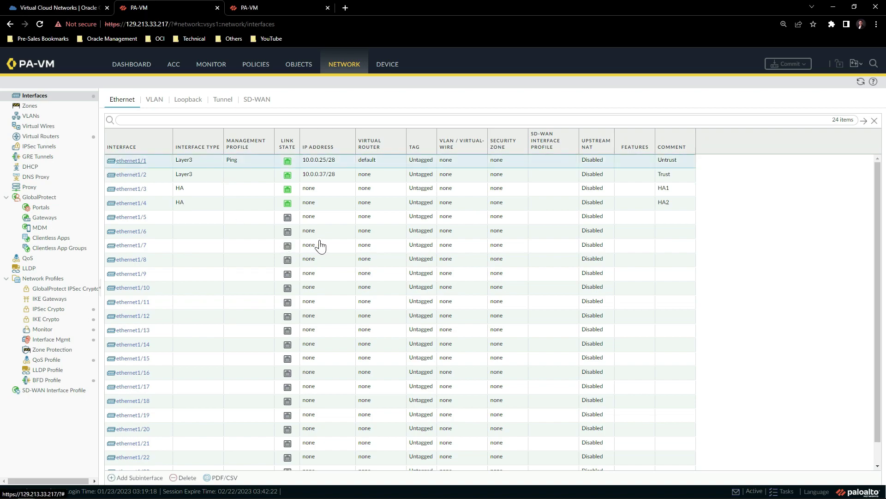
pyautogui.click(615, 292)
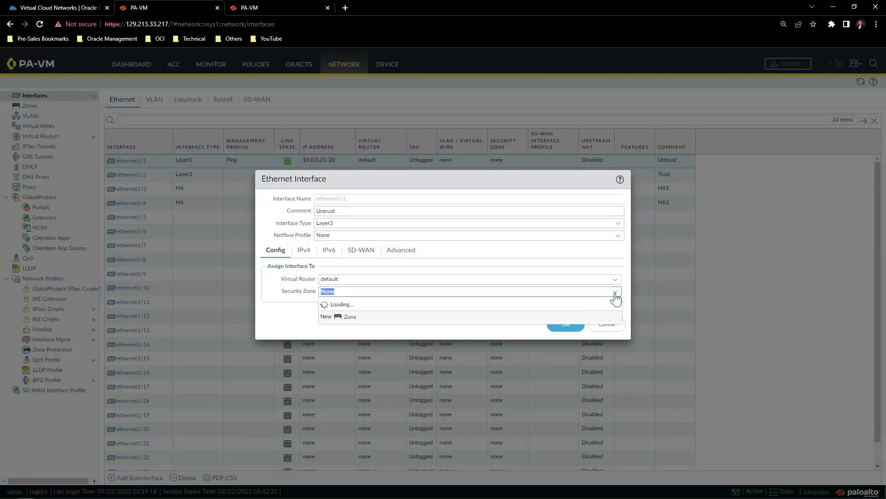
pyautogui.click(358, 318)
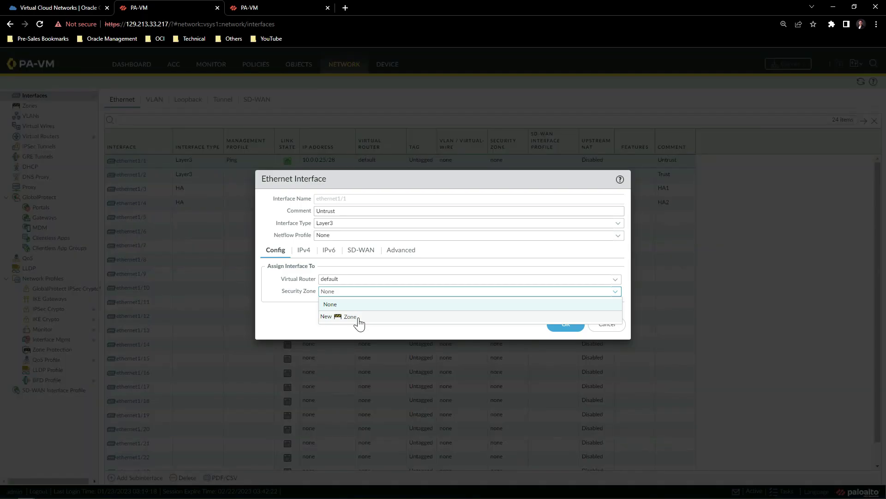
pyautogui.write('Untrust')
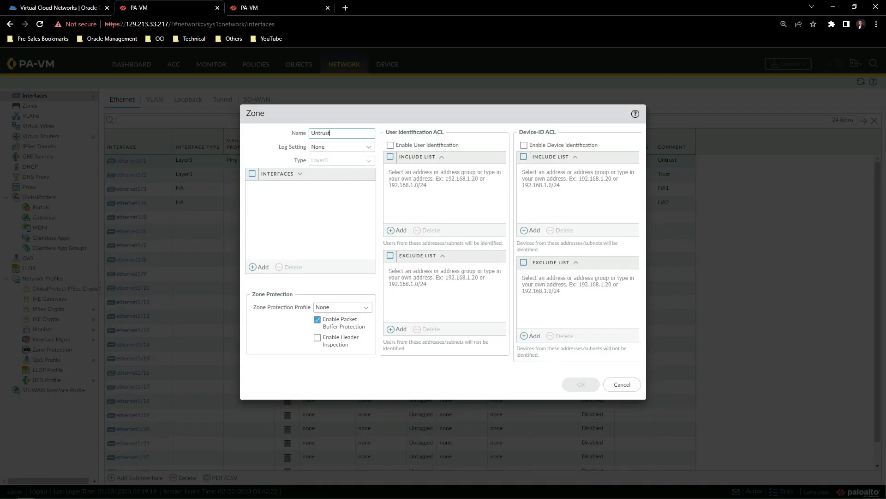
pyautogui.click(260, 267)
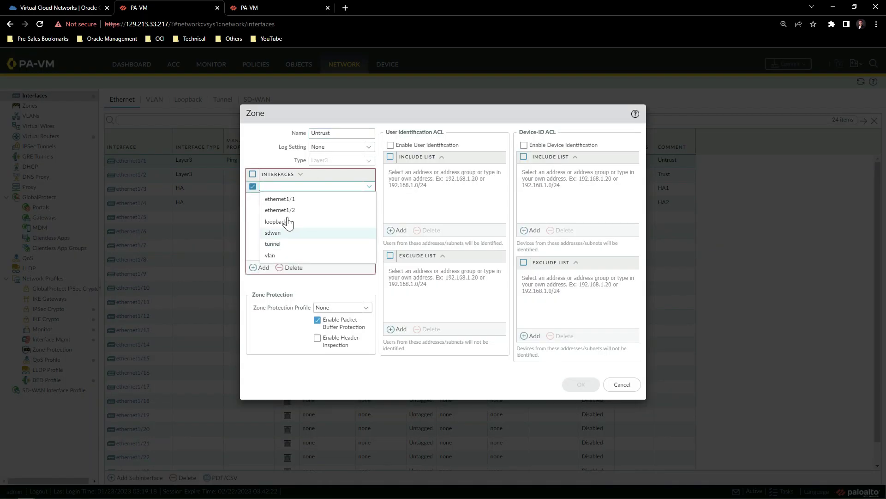
pyautogui.click(287, 200)
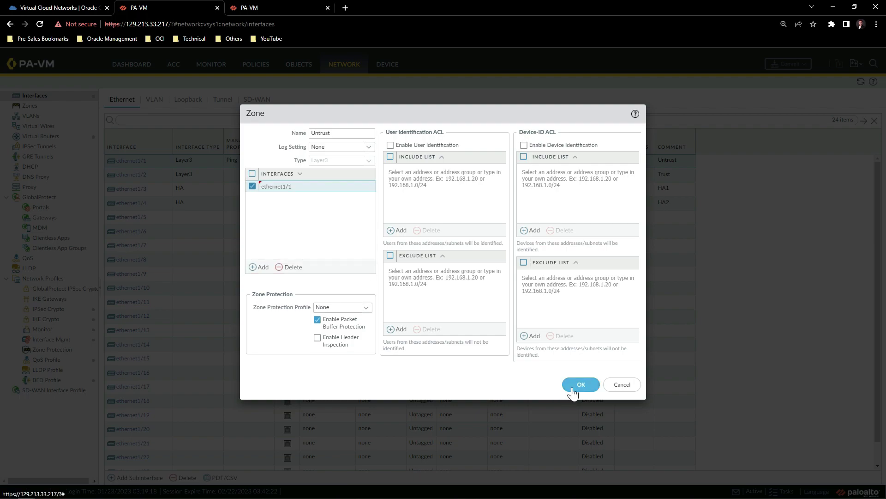
pyautogui.click(580, 385)
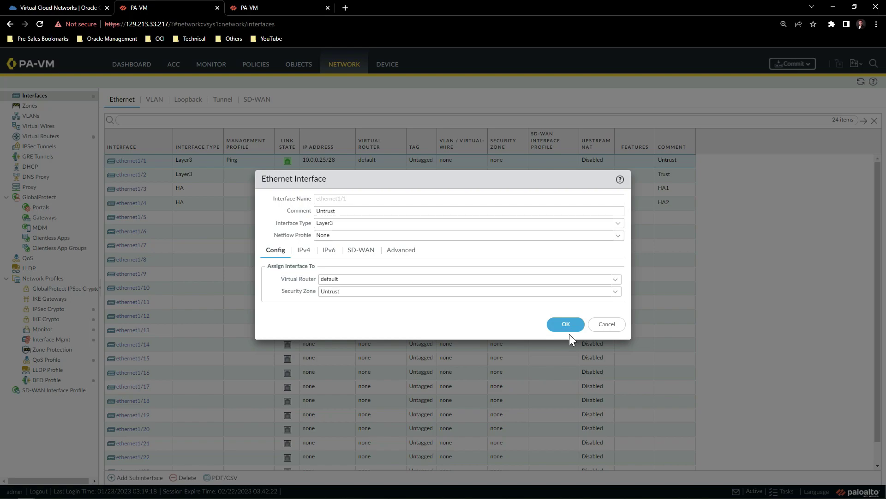
pyautogui.click(567, 325)
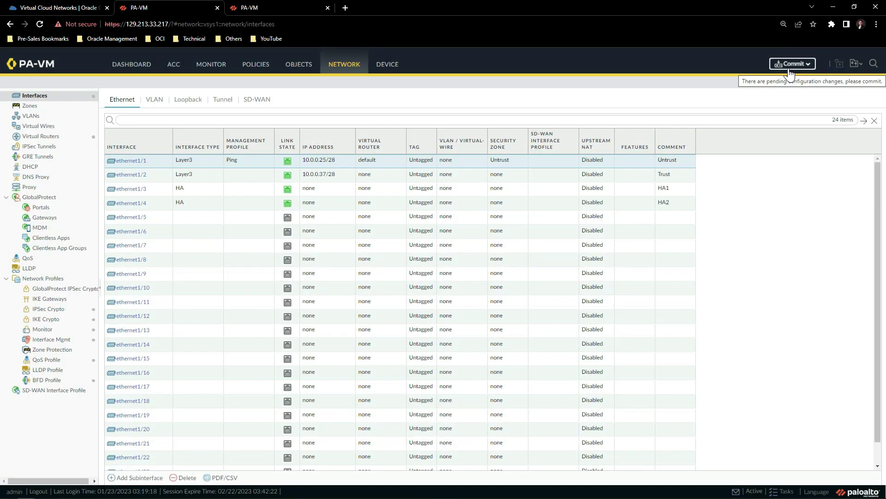
# Commit the firewall configuration.
pyautogui.click(789, 67)
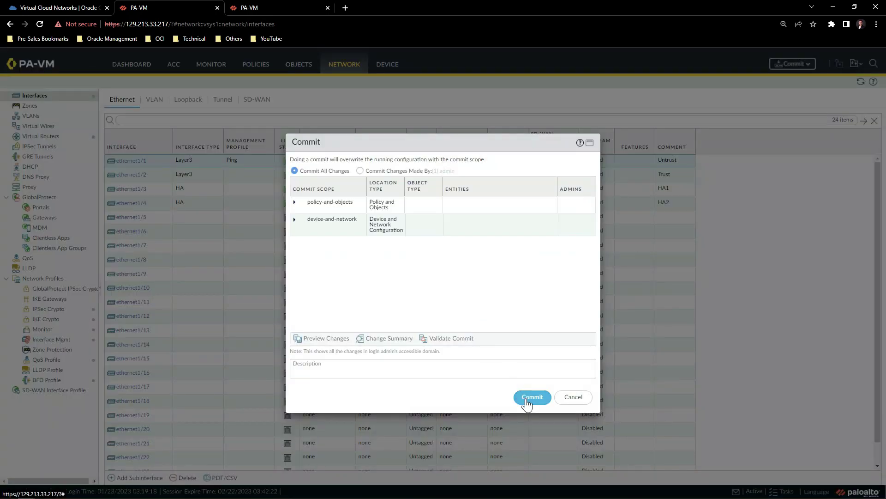
pyautogui.click(531, 398)
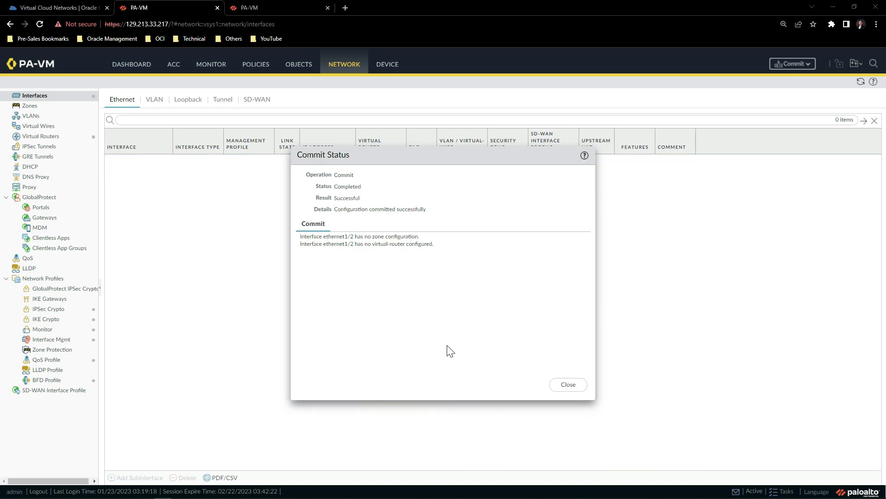
pyautogui.press('Escape')
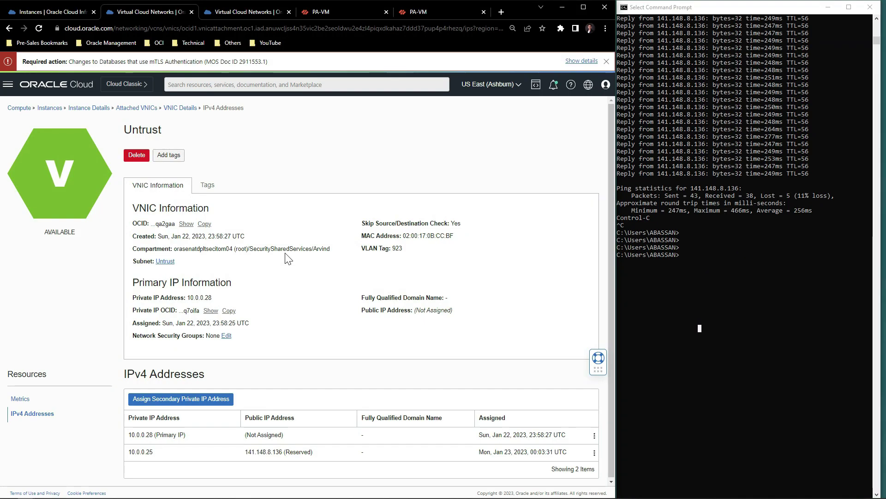
# Copy public IP 141.148.8.136 and start a continuous ping to it.
pyautogui.moveTo(162, 130); pyautogui.dragTo(137, 132)
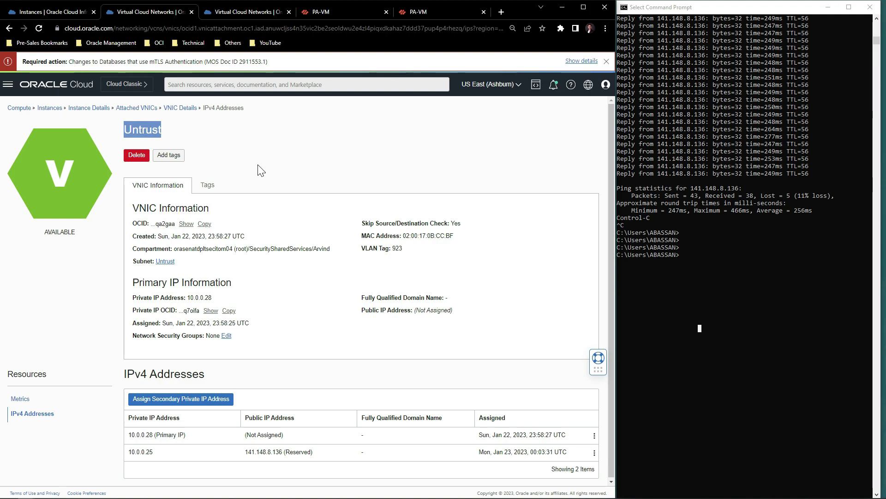
pyautogui.moveTo(282, 451); pyautogui.dragTo(244, 452)
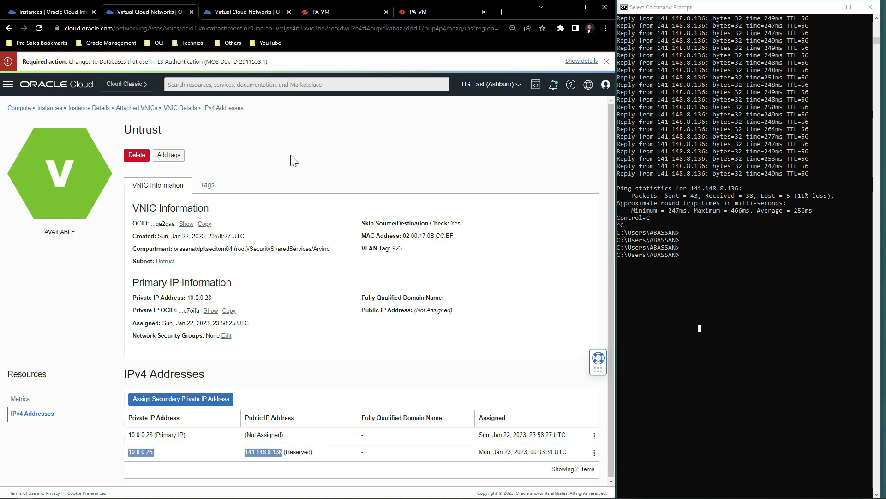
pyautogui.hotkey('ctrl', 'Tab')
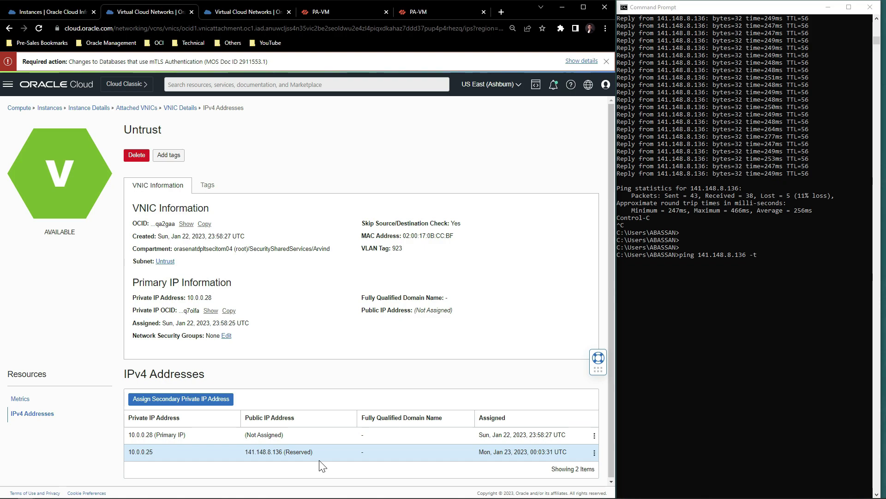
pyautogui.click(773, 268)
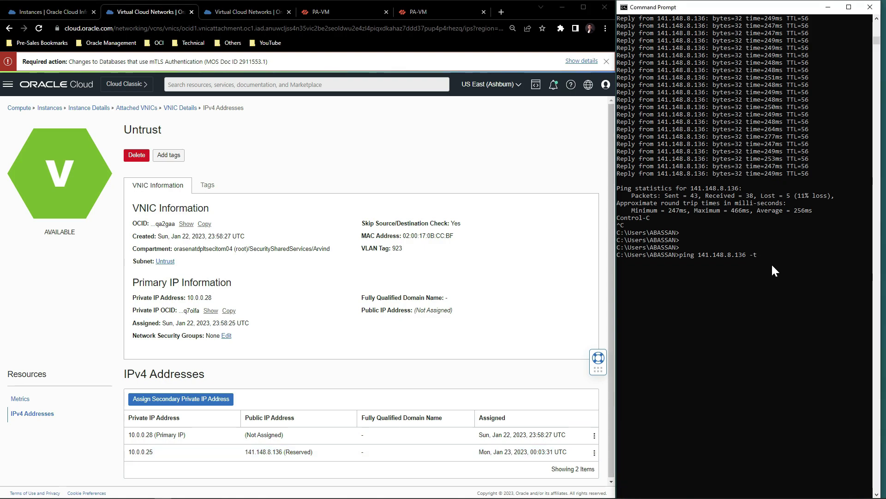
pyautogui.press('Return')
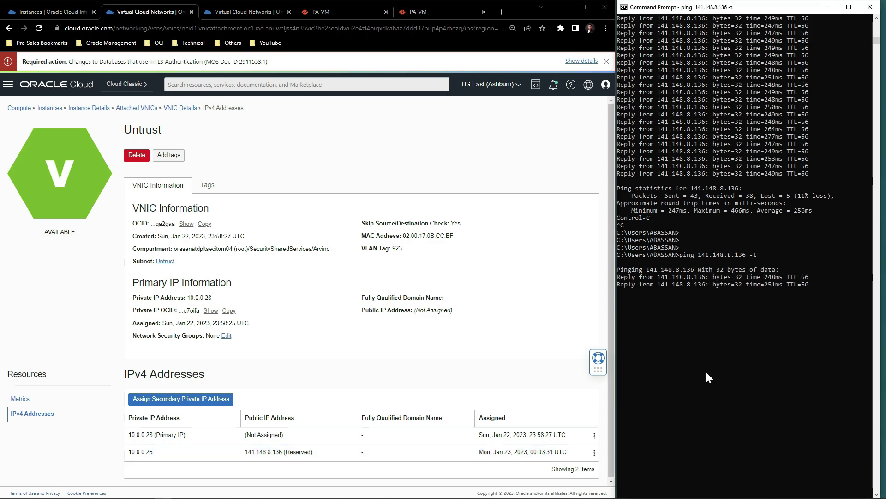
# Stop the PA-VM1 instance.
pyautogui.click(43, 13)
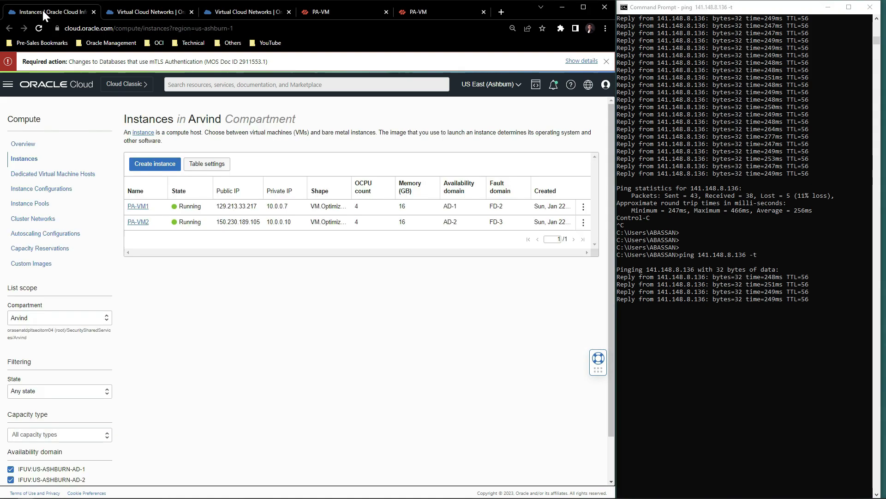
pyautogui.click(584, 209)
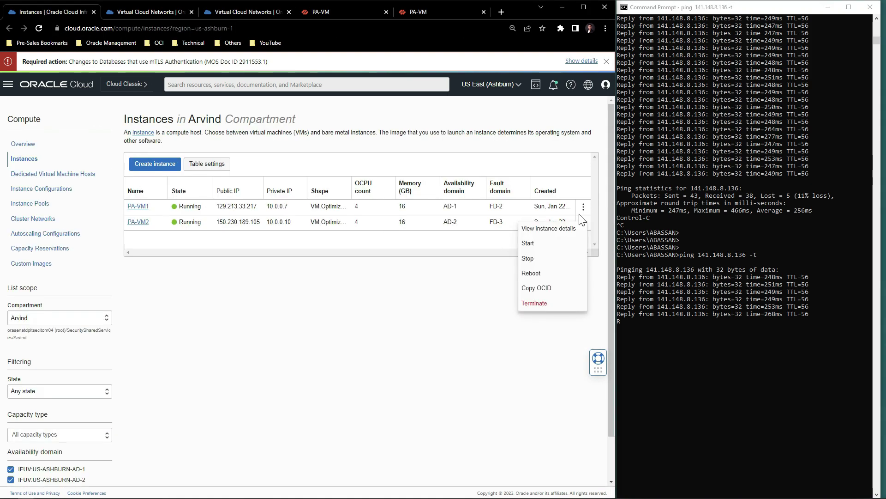
pyautogui.click(536, 261)
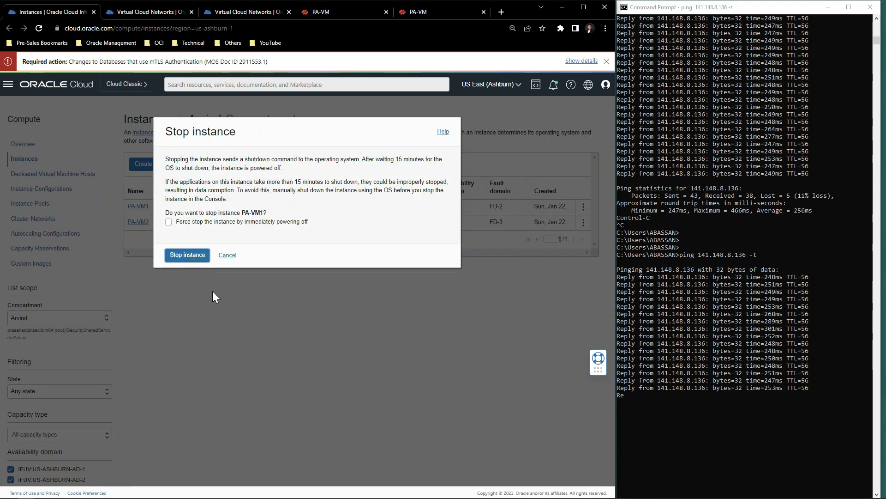
pyautogui.press('Return')
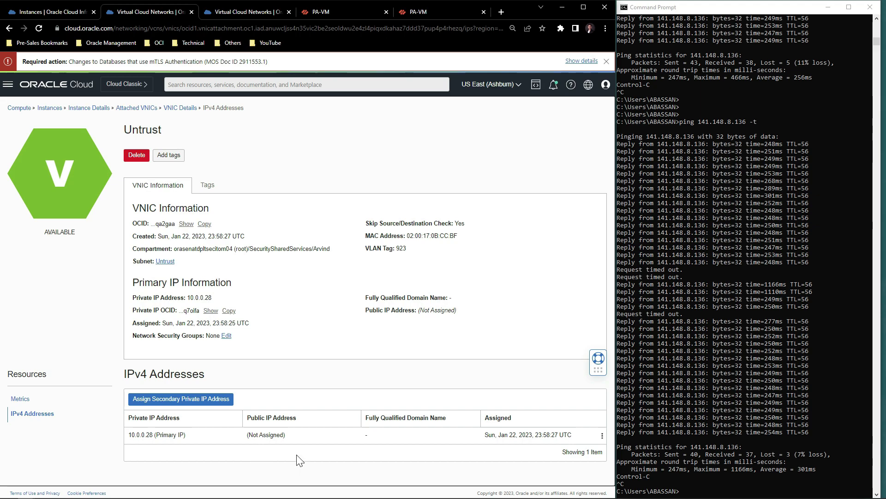
# Confirm 141.148.8.136 (10.0.0.25) now sits on the other Untrust VNIC, 10.0.0.29.
pyautogui.click(216, 6)
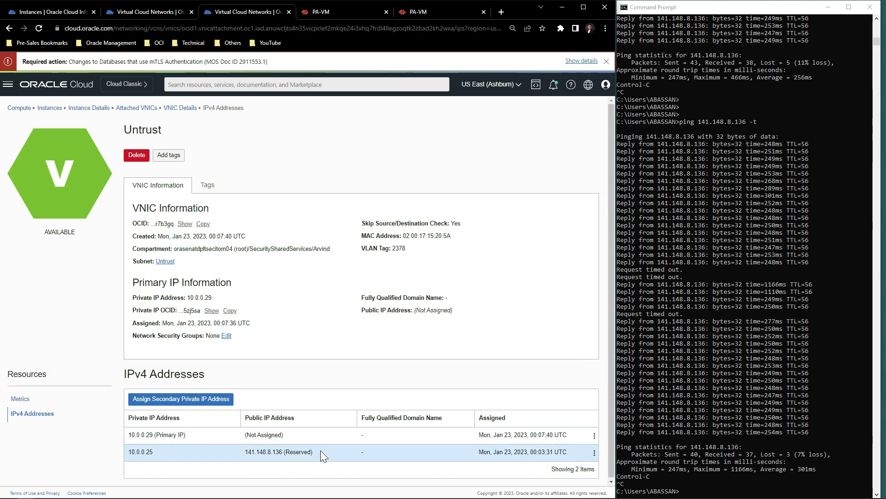
pyautogui.moveTo(320, 450); pyautogui.dragTo(244, 450)
pyautogui.click(244, 451)
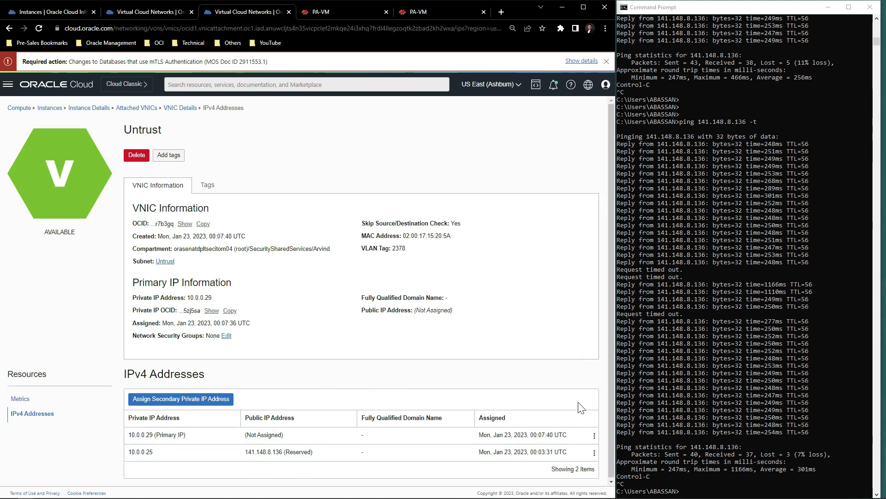